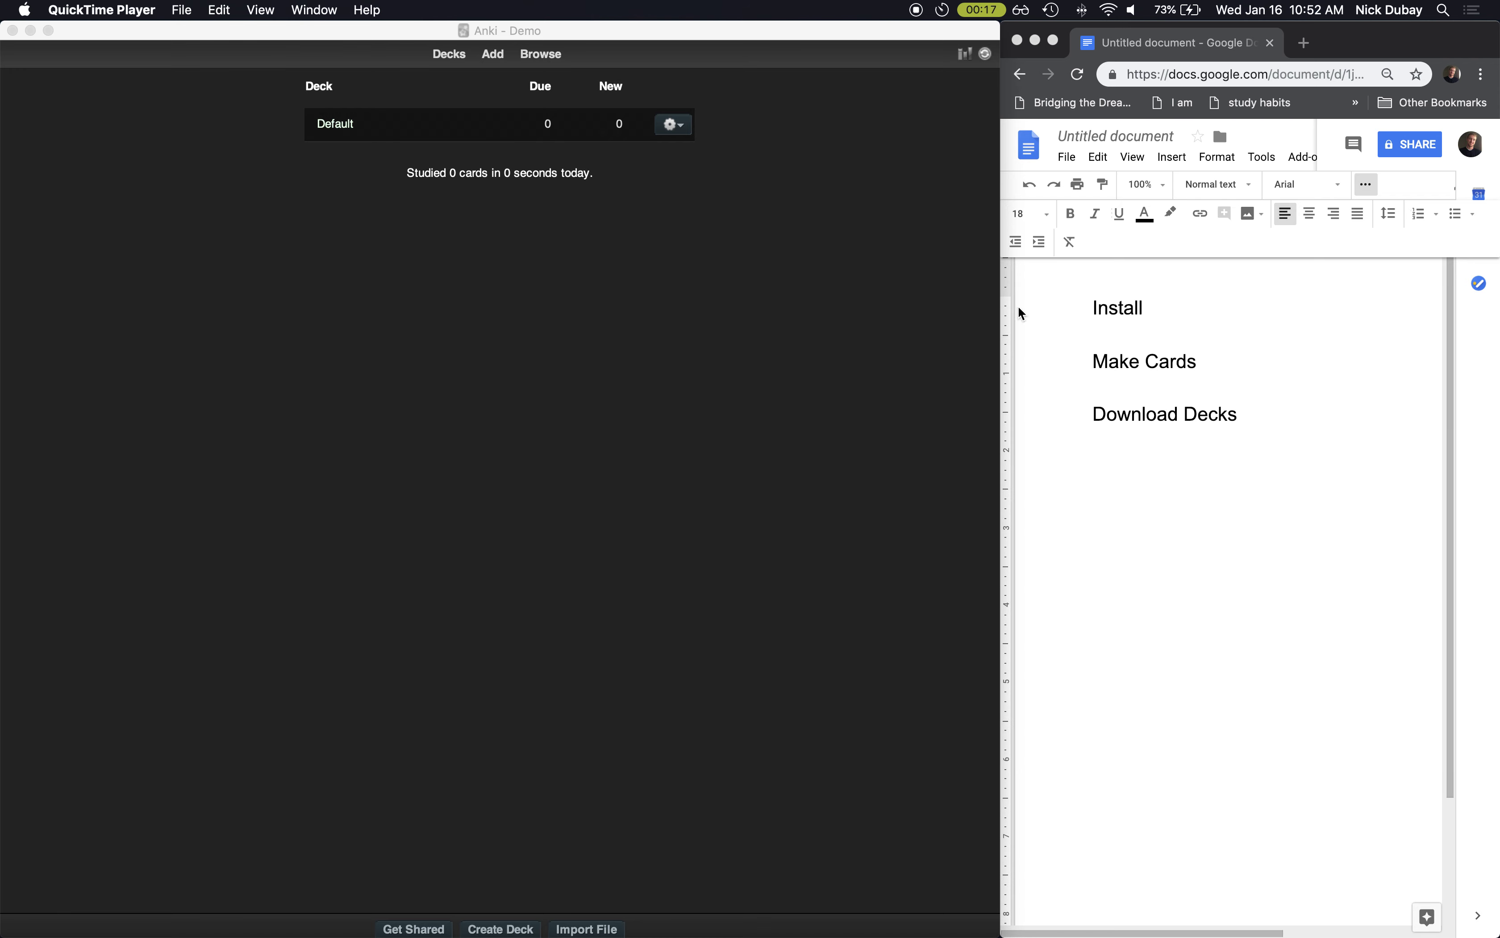
Step: Select and deselect the 'Make Cards' and 'Download Decks' words and lines in the outline
{"action": "double_click", "coordinate": [1088, 360]}
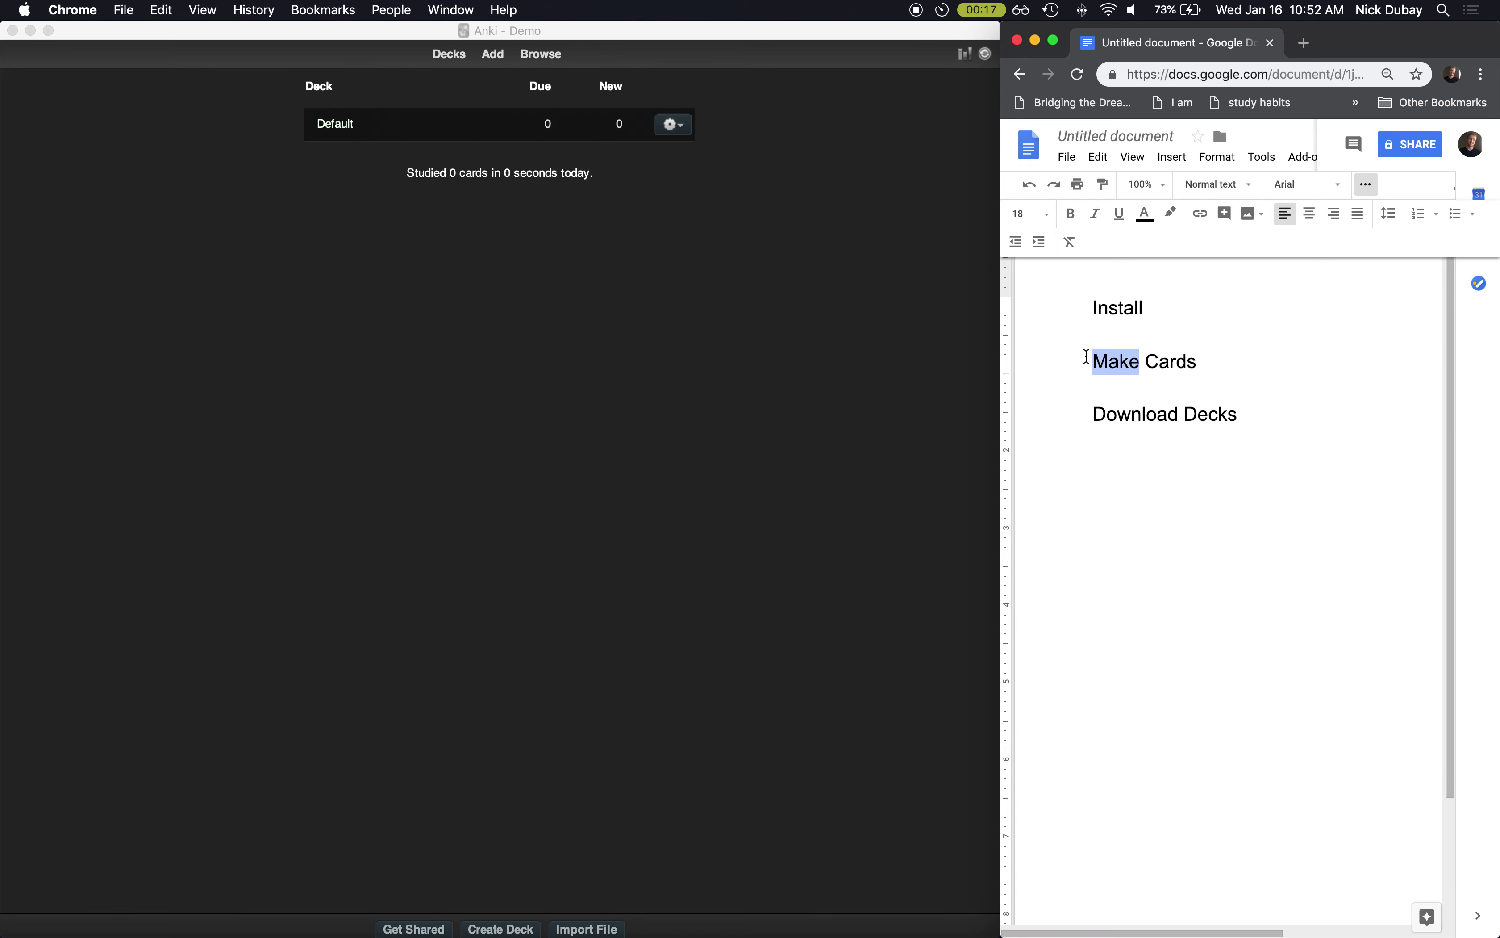
{"action": "left_click", "coordinate": [1087, 358]}
{"action": "double_click", "coordinate": [1094, 411]}
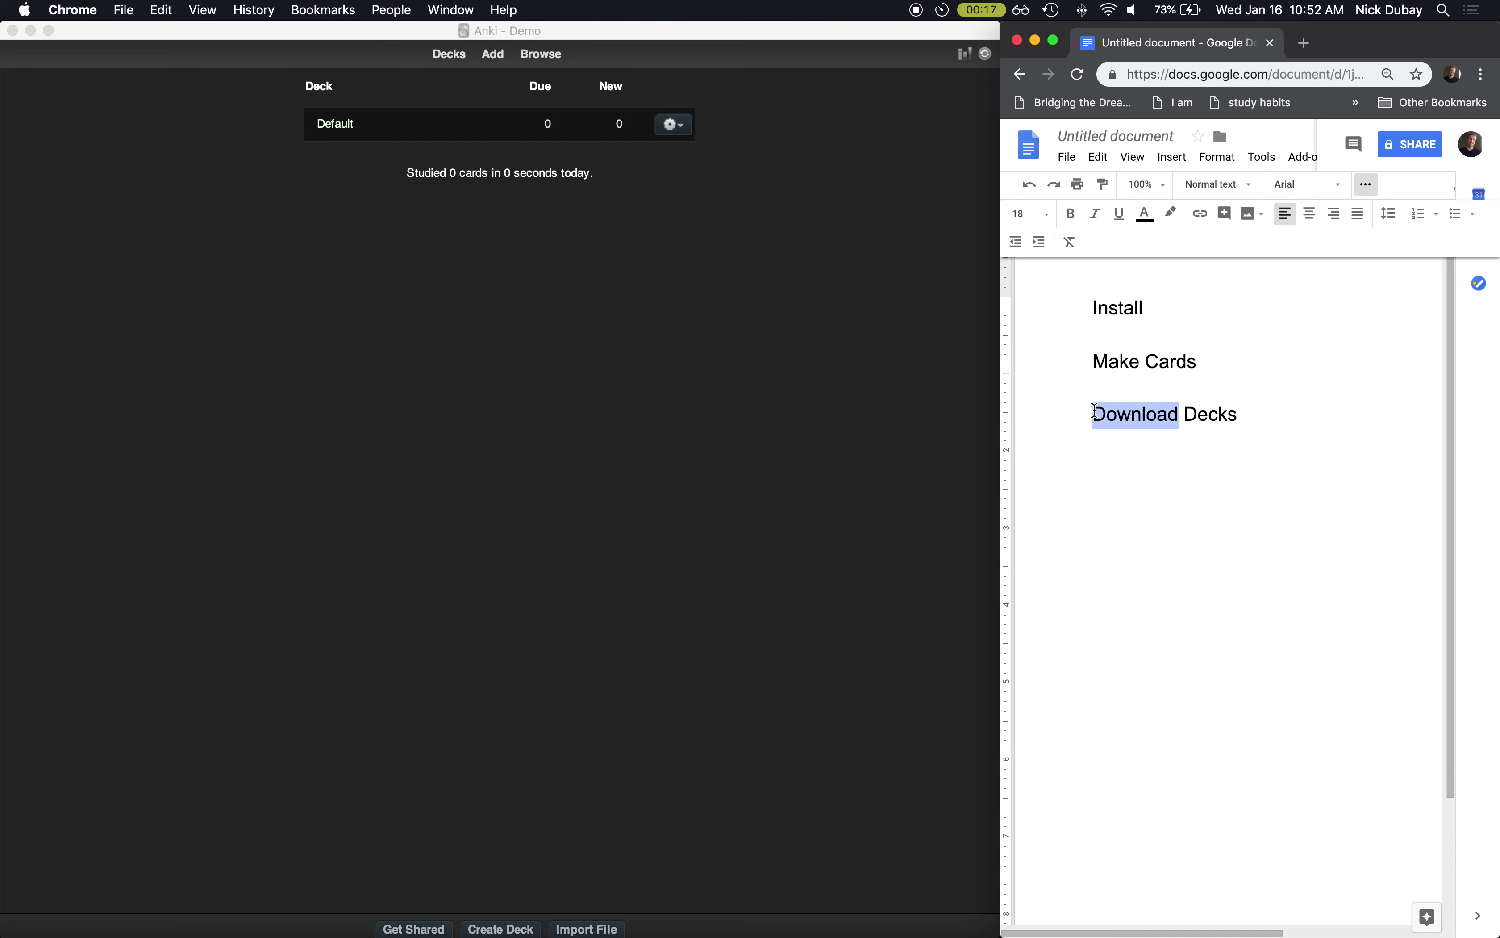
{"action": "left_click", "coordinate": [1094, 411]}
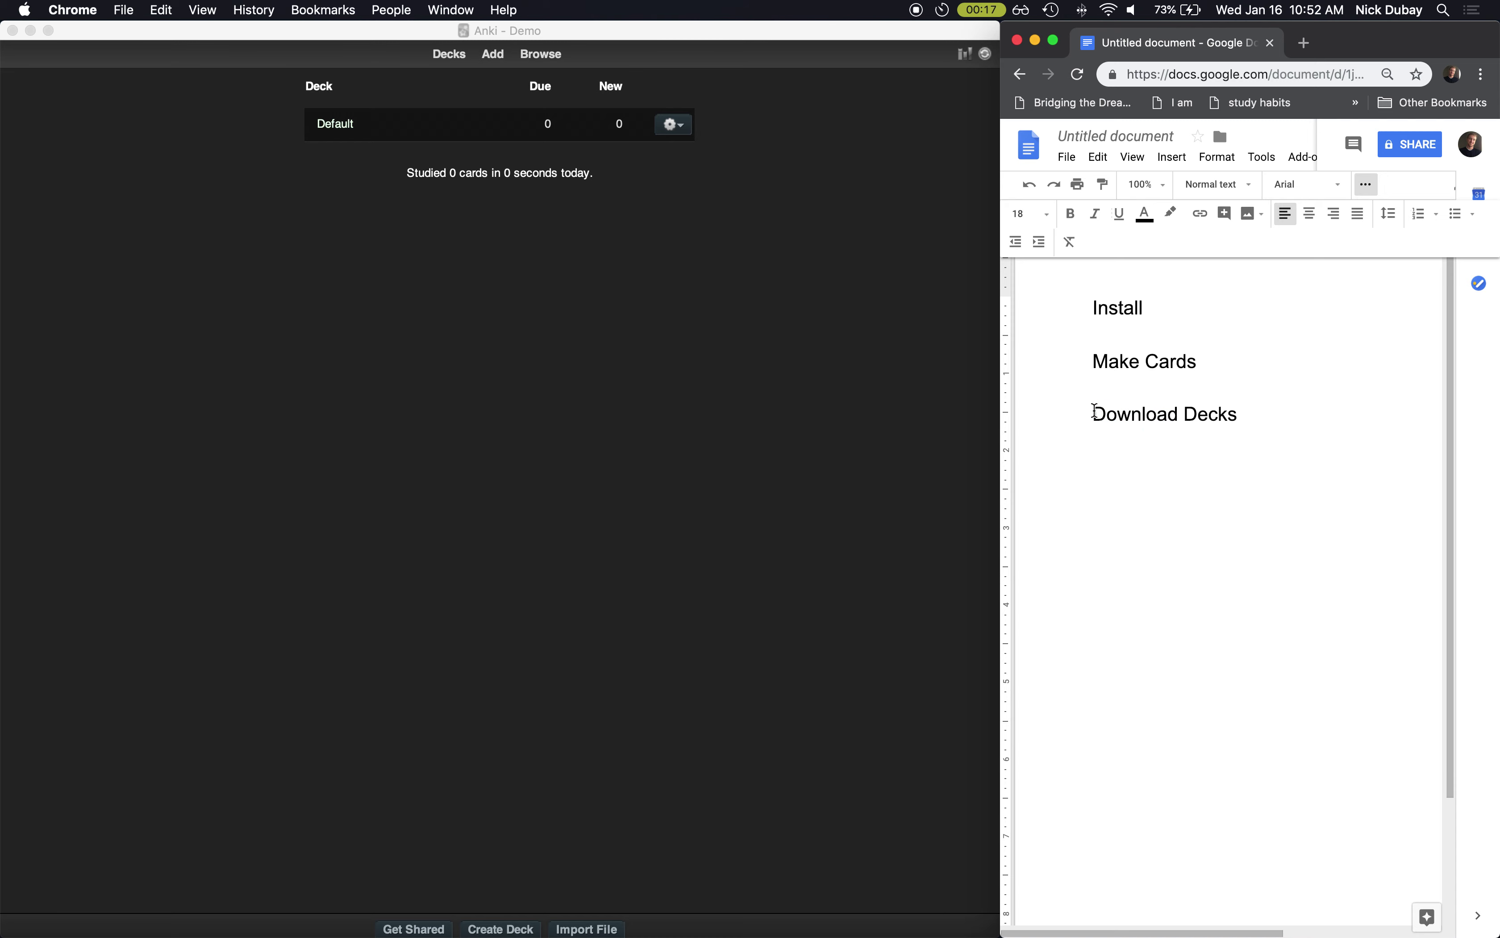
{"action": "triple_click", "coordinate": [1098, 367]}
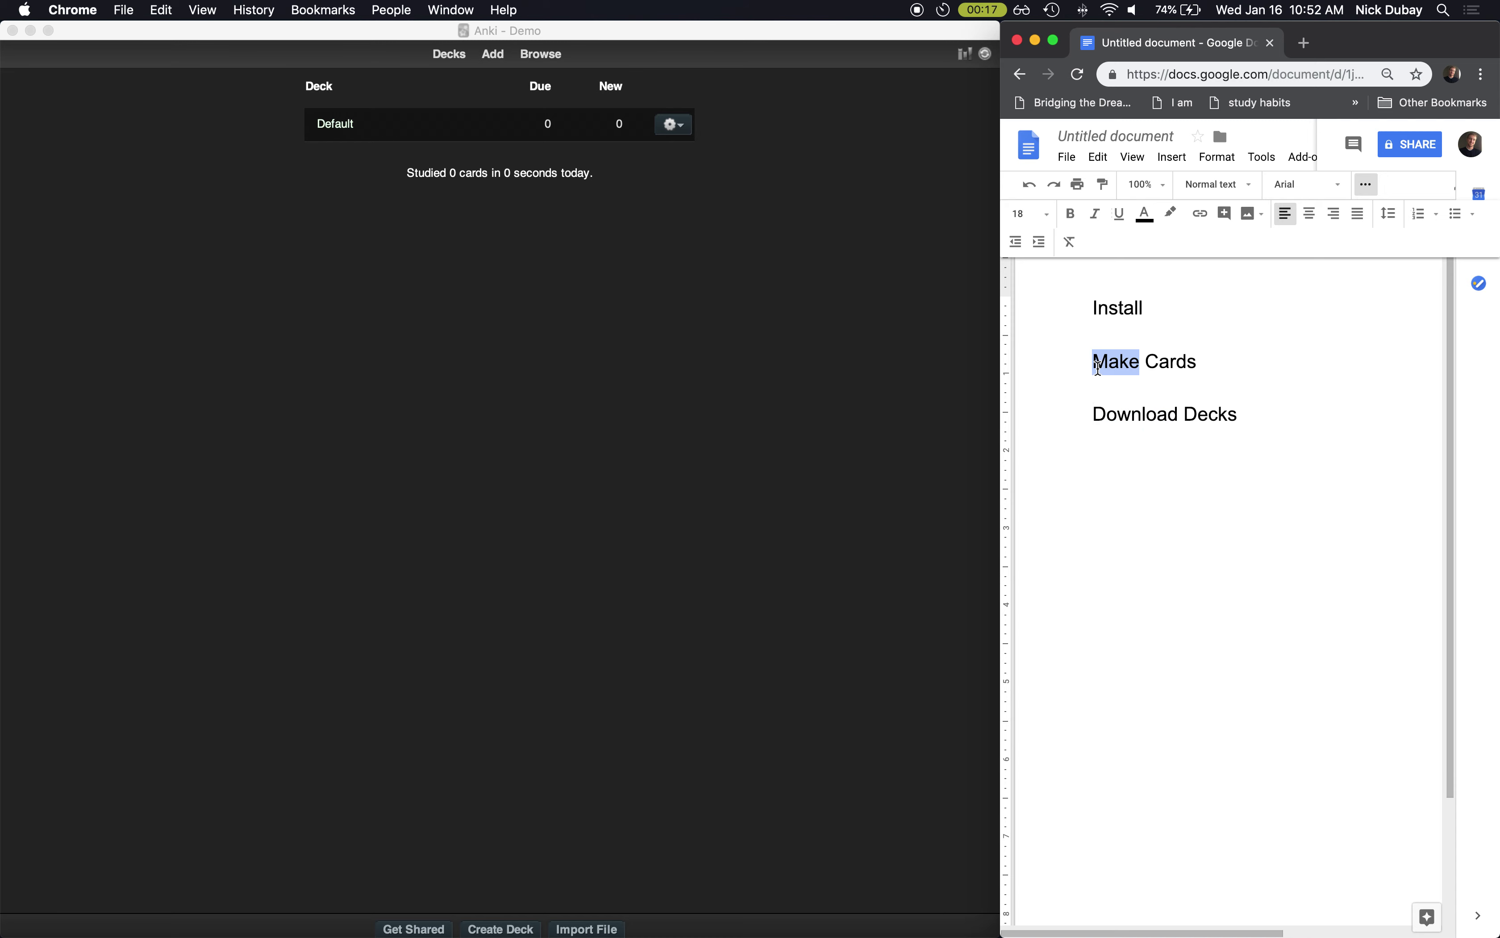
{"action": "left_click", "coordinate": [1092, 407]}
{"action": "triple_click", "coordinate": [1093, 407]}
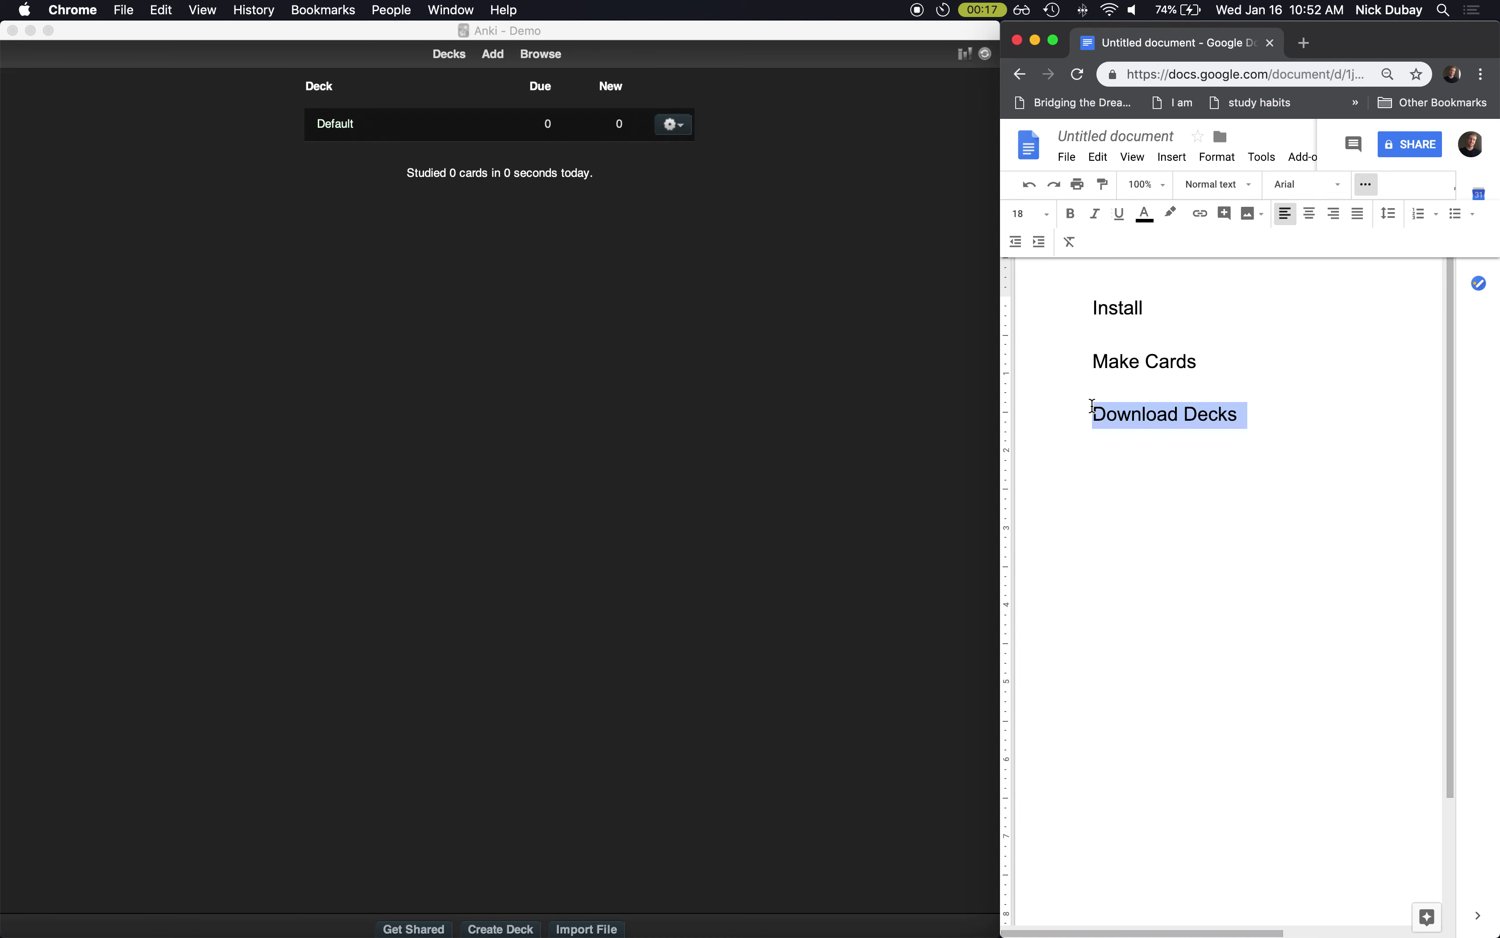
{"action": "left_click", "coordinate": [1093, 407]}
{"action": "triple_click", "coordinate": [1093, 407]}
{"action": "double_click", "coordinate": [1092, 362]}
{"action": "left_click", "coordinate": [1092, 363]}
{"action": "triple_click", "coordinate": [1092, 363]}
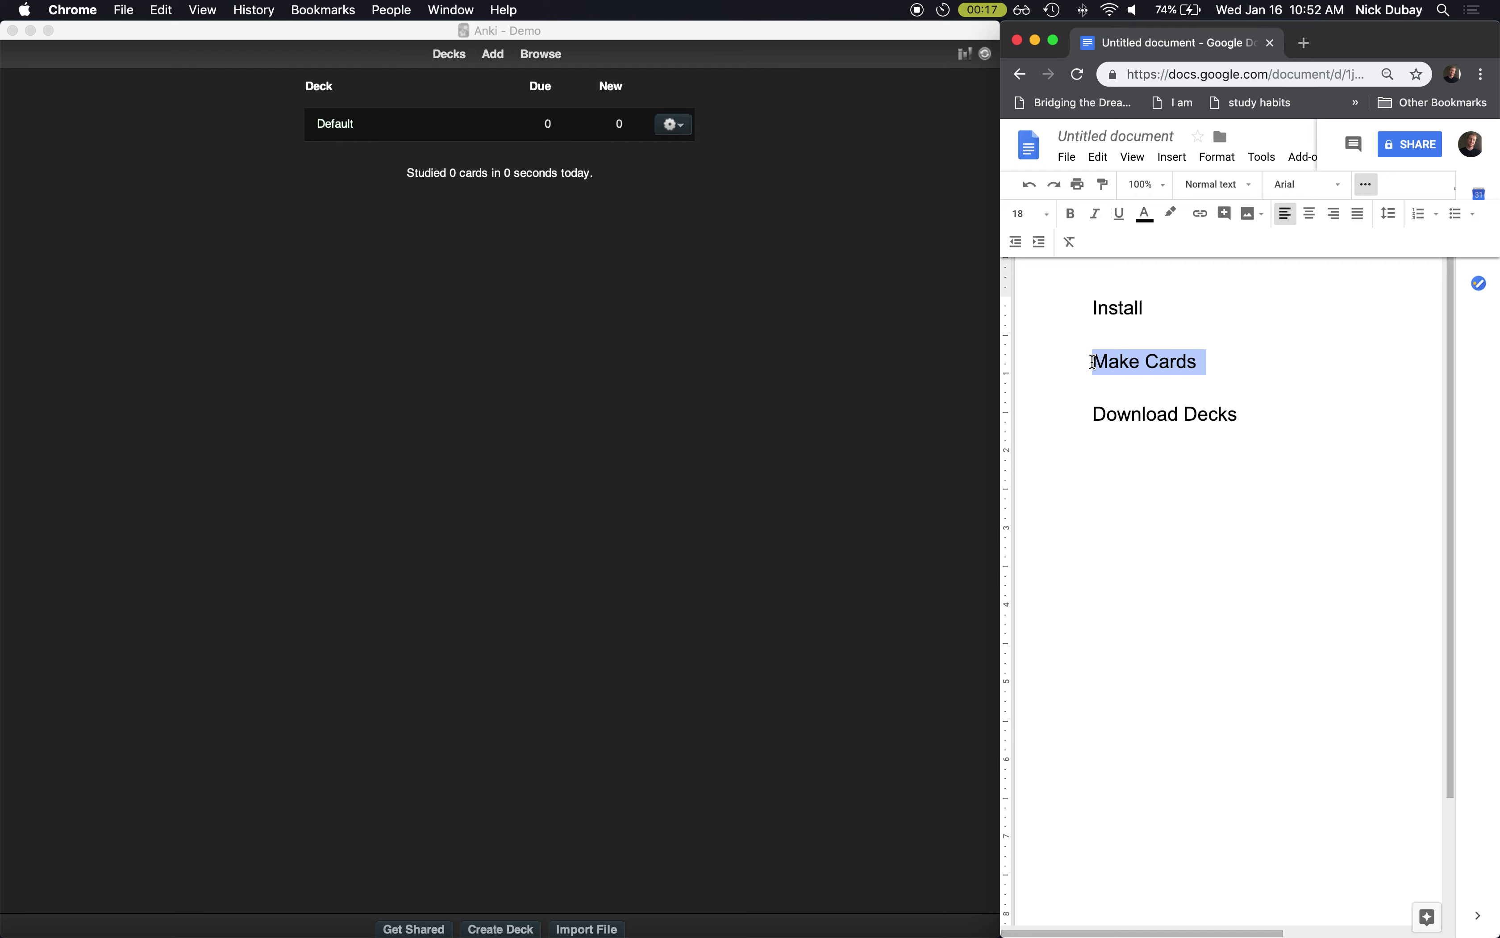
{"action": "left_click", "coordinate": [1092, 440]}
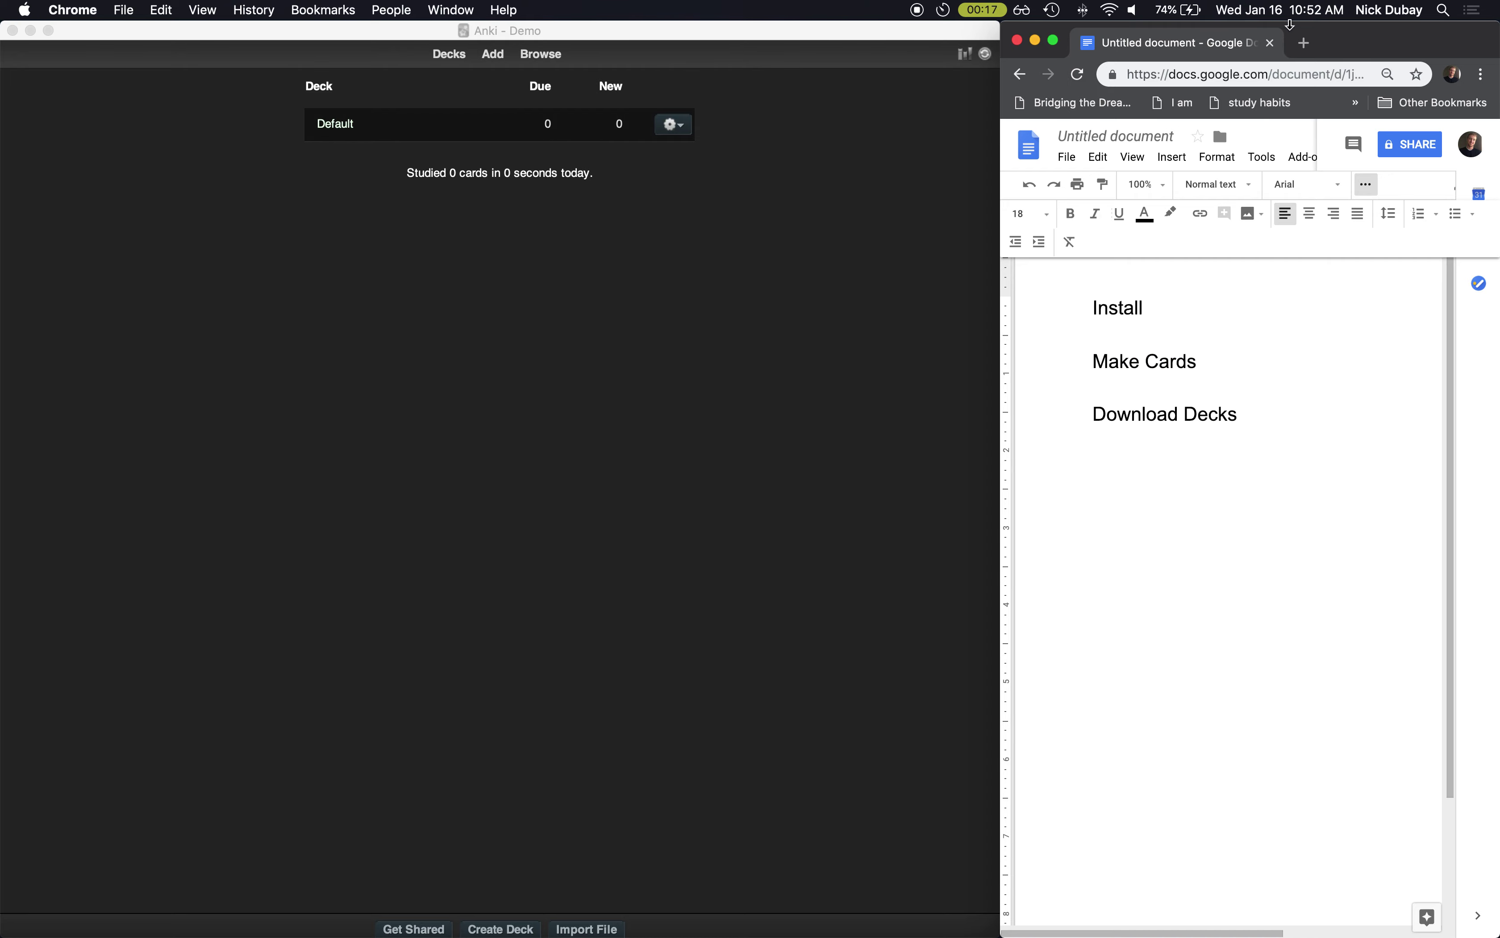
Step: Search 'anki download', view the official site's download section, then switch to the Anki window
{"action": "left_click", "coordinate": [1304, 43]}
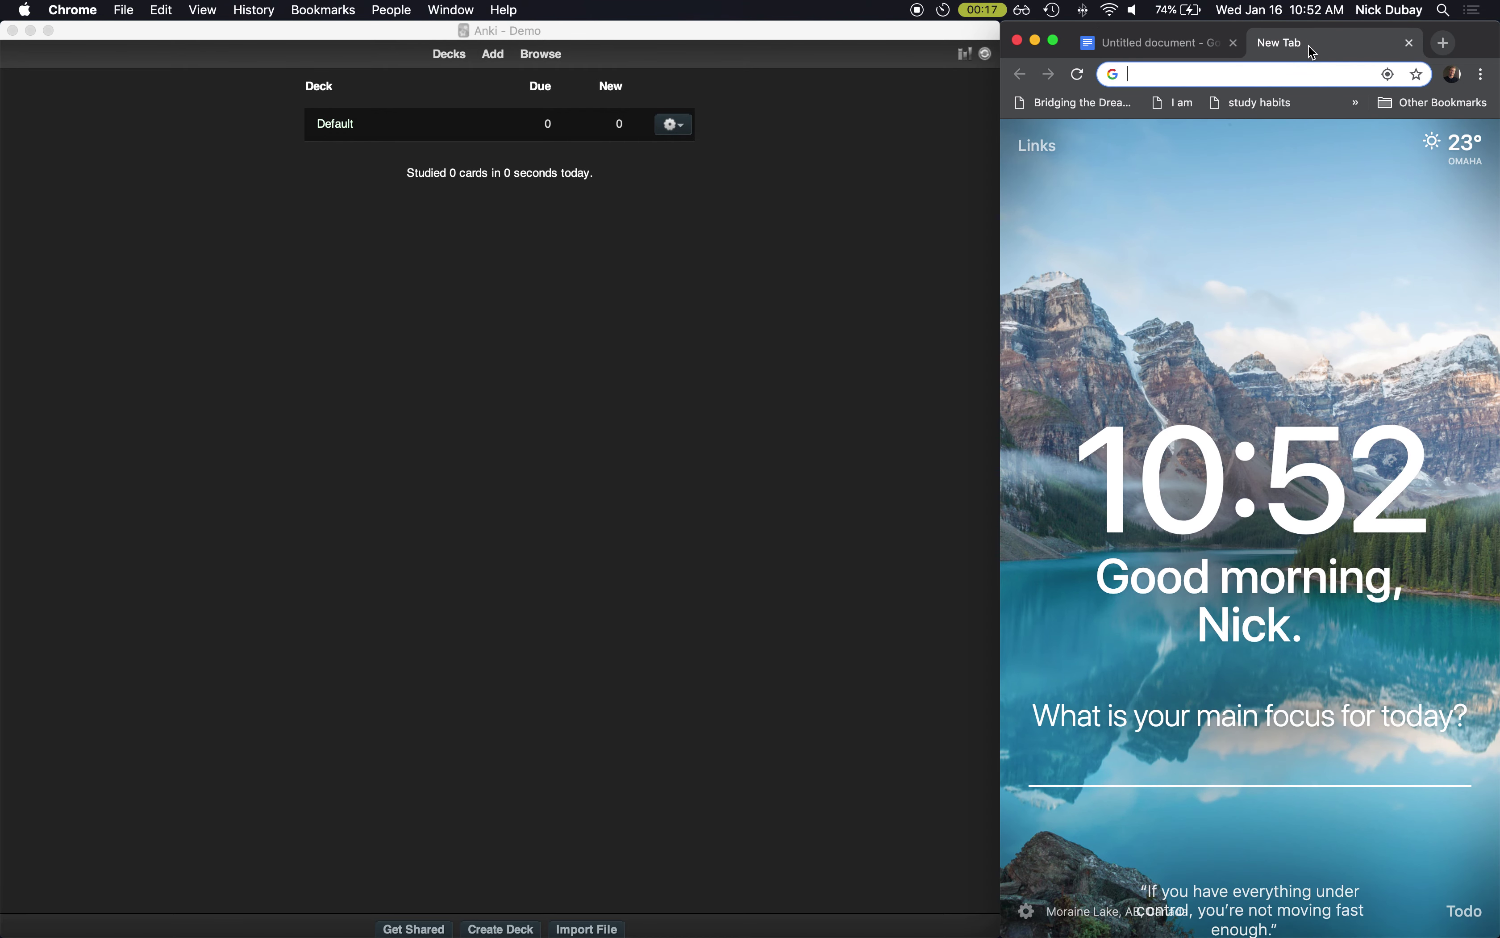
{"action": "type", "text": "anki dow"}
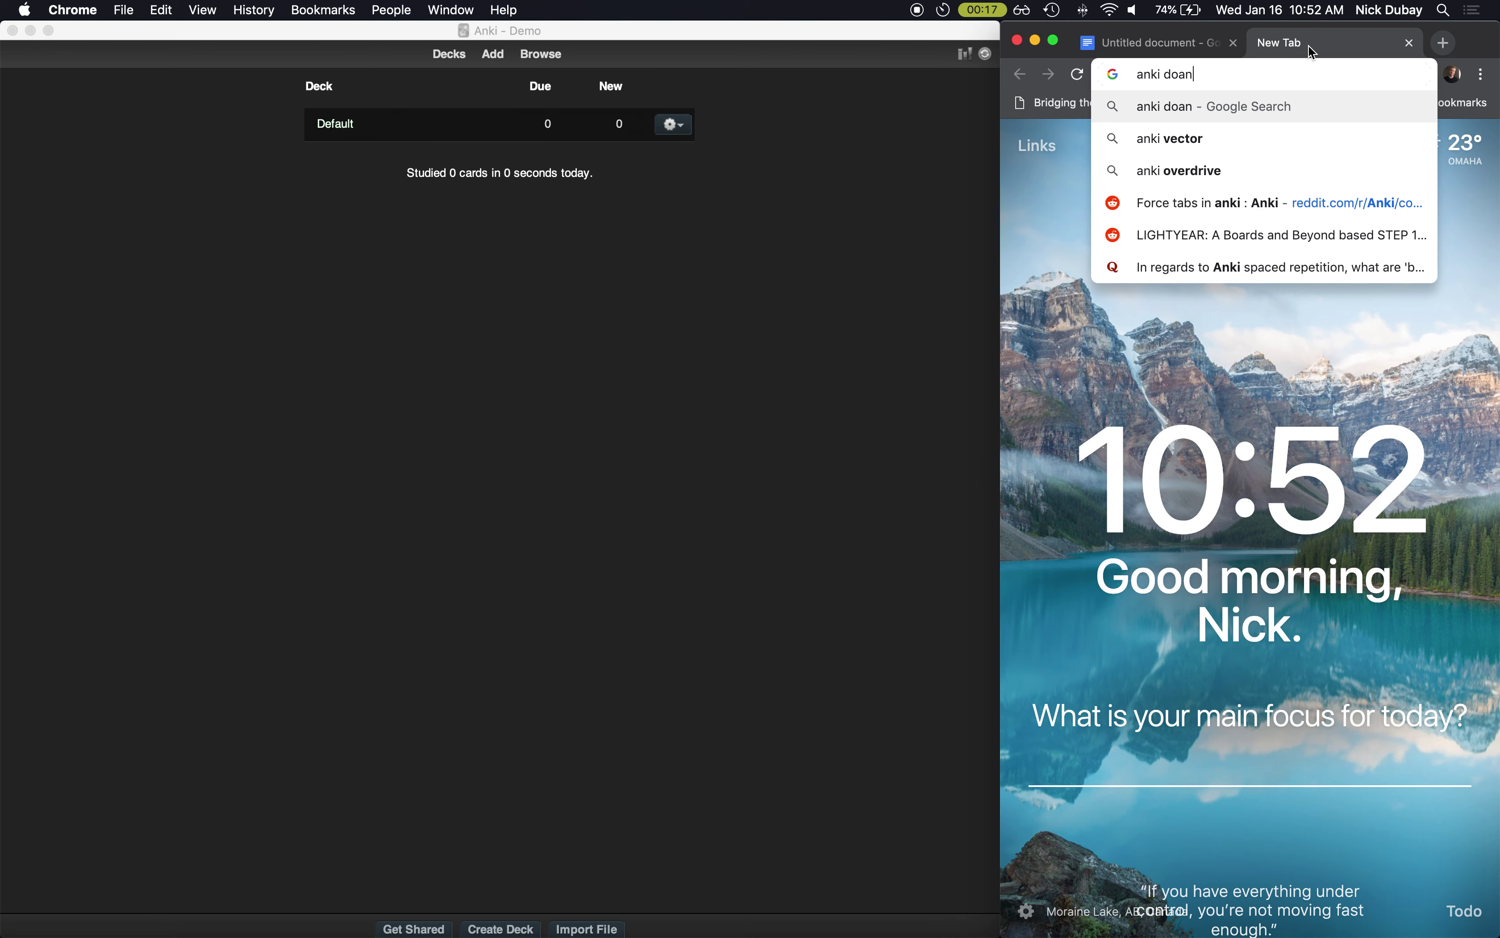
{"action": "type", "text": "nload"}
{"action": "key", "text": "Return"}
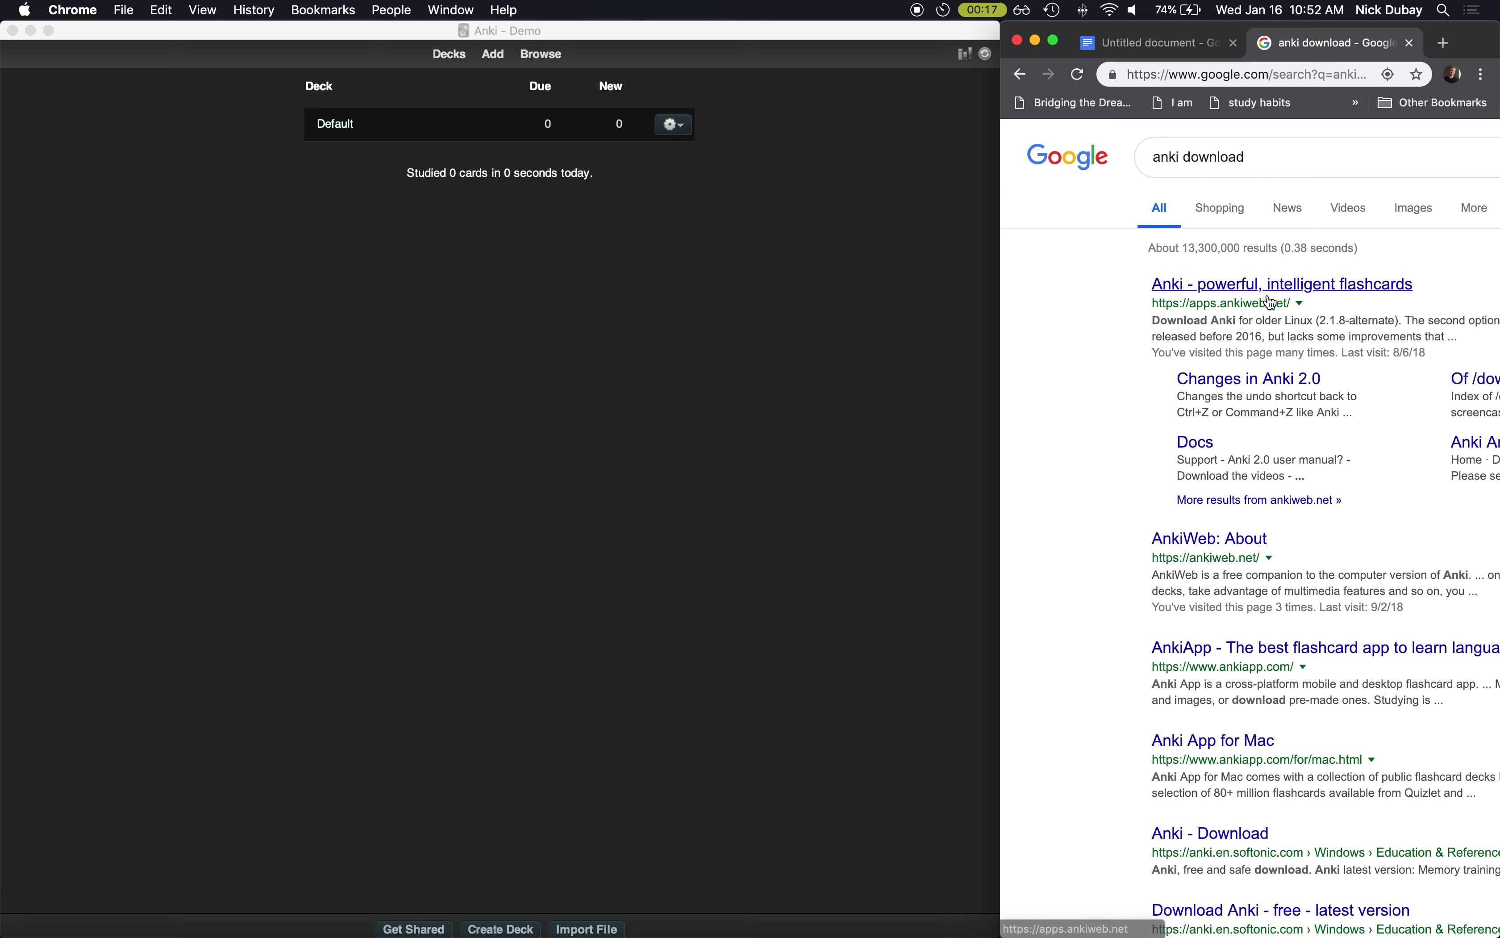
{"action": "left_click", "coordinate": [1271, 302]}
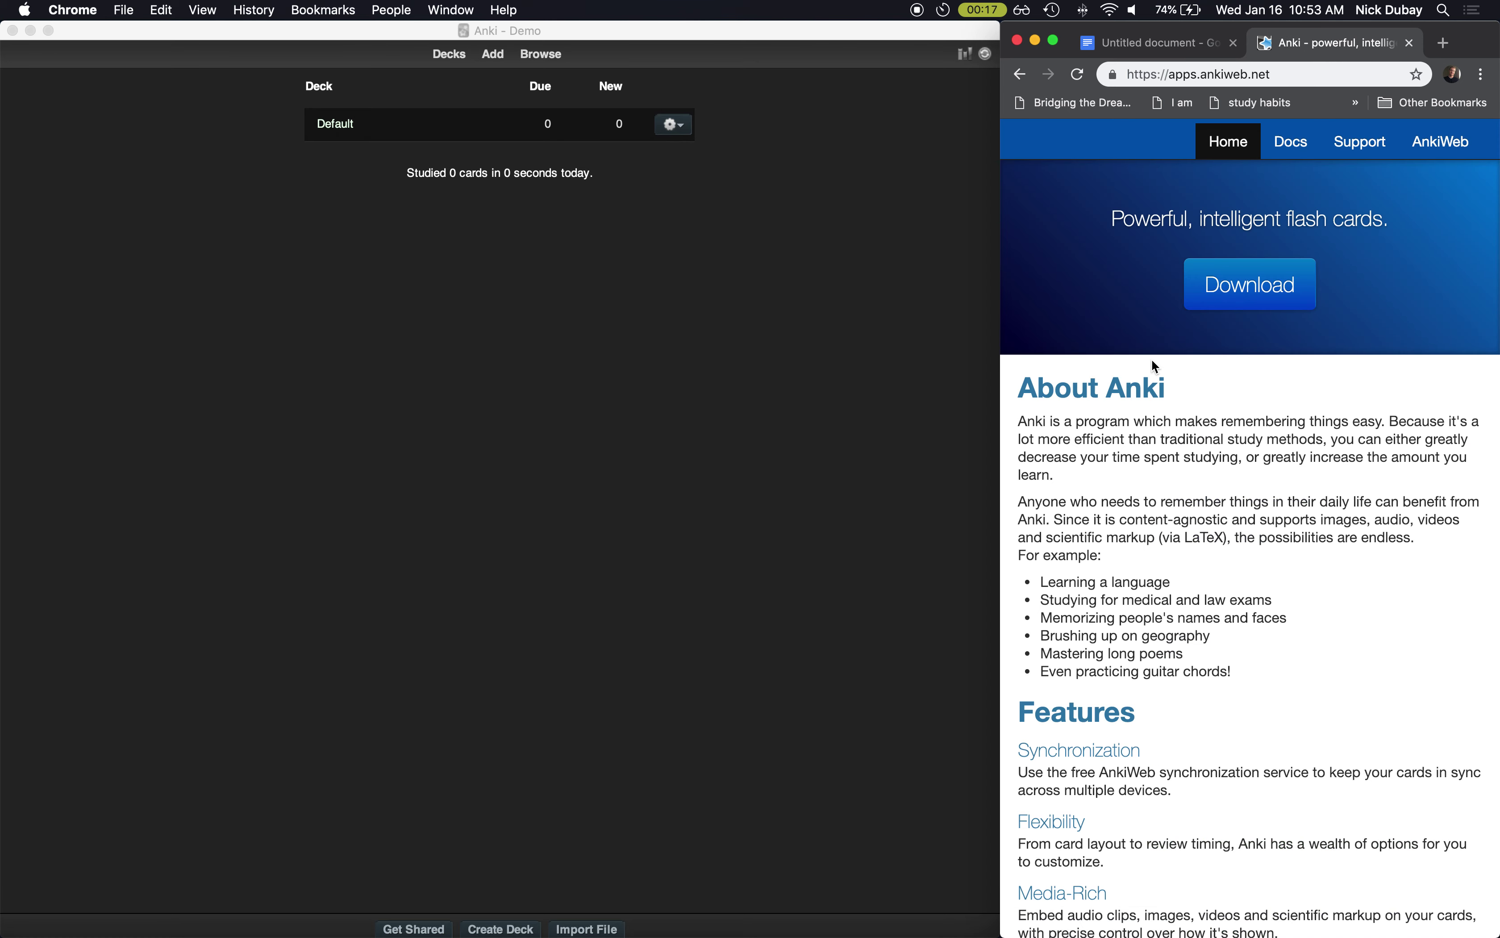
{"action": "left_click", "coordinate": [1239, 289]}
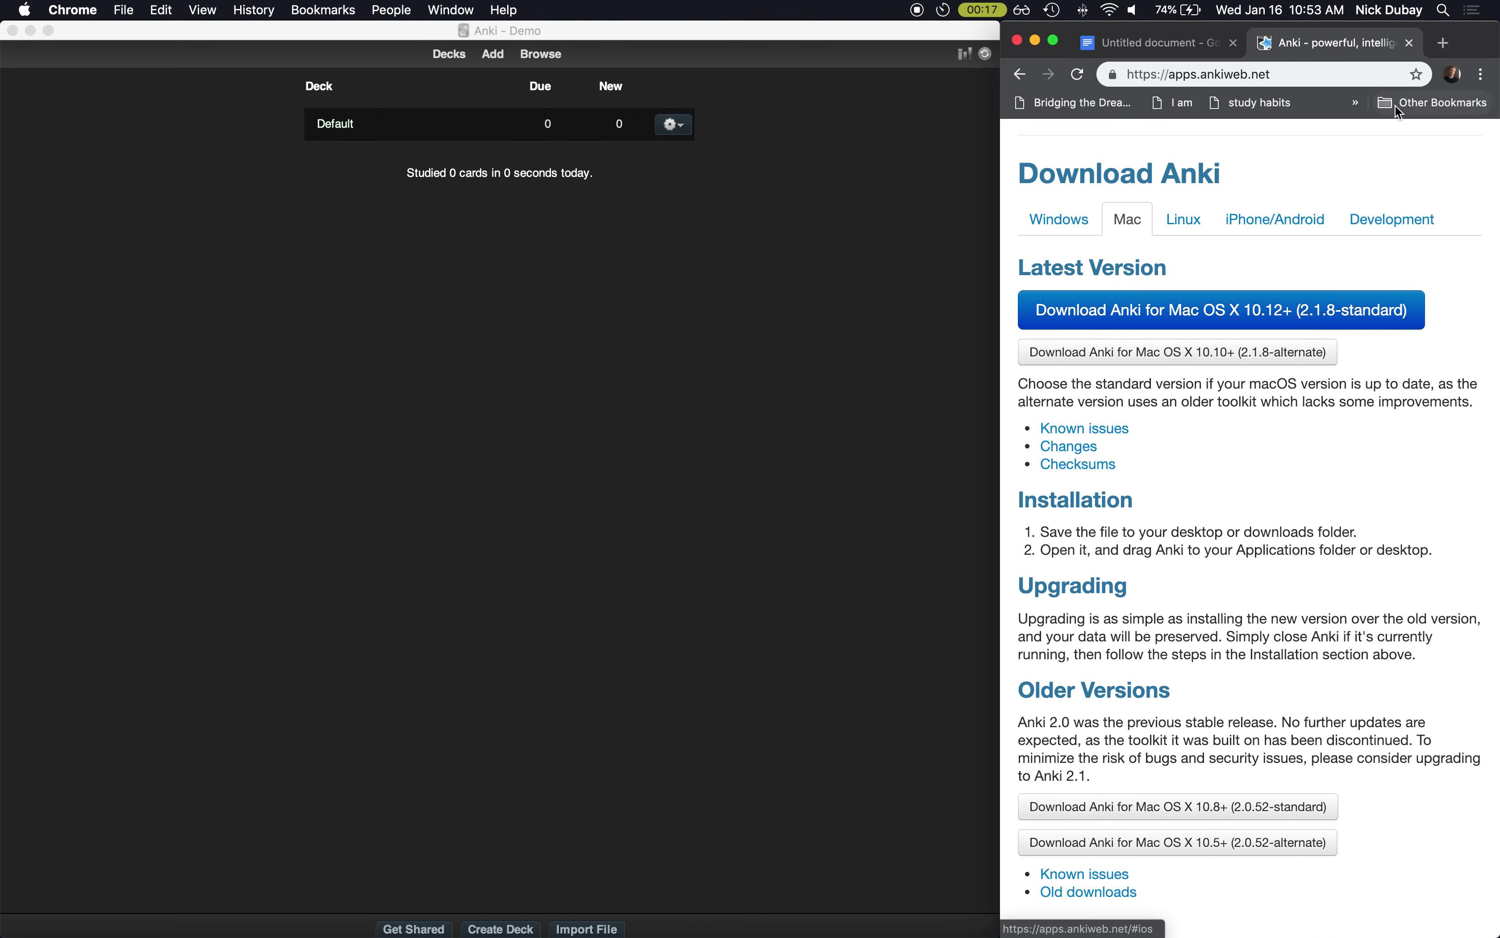
{"action": "left_click", "coordinate": [1410, 43]}
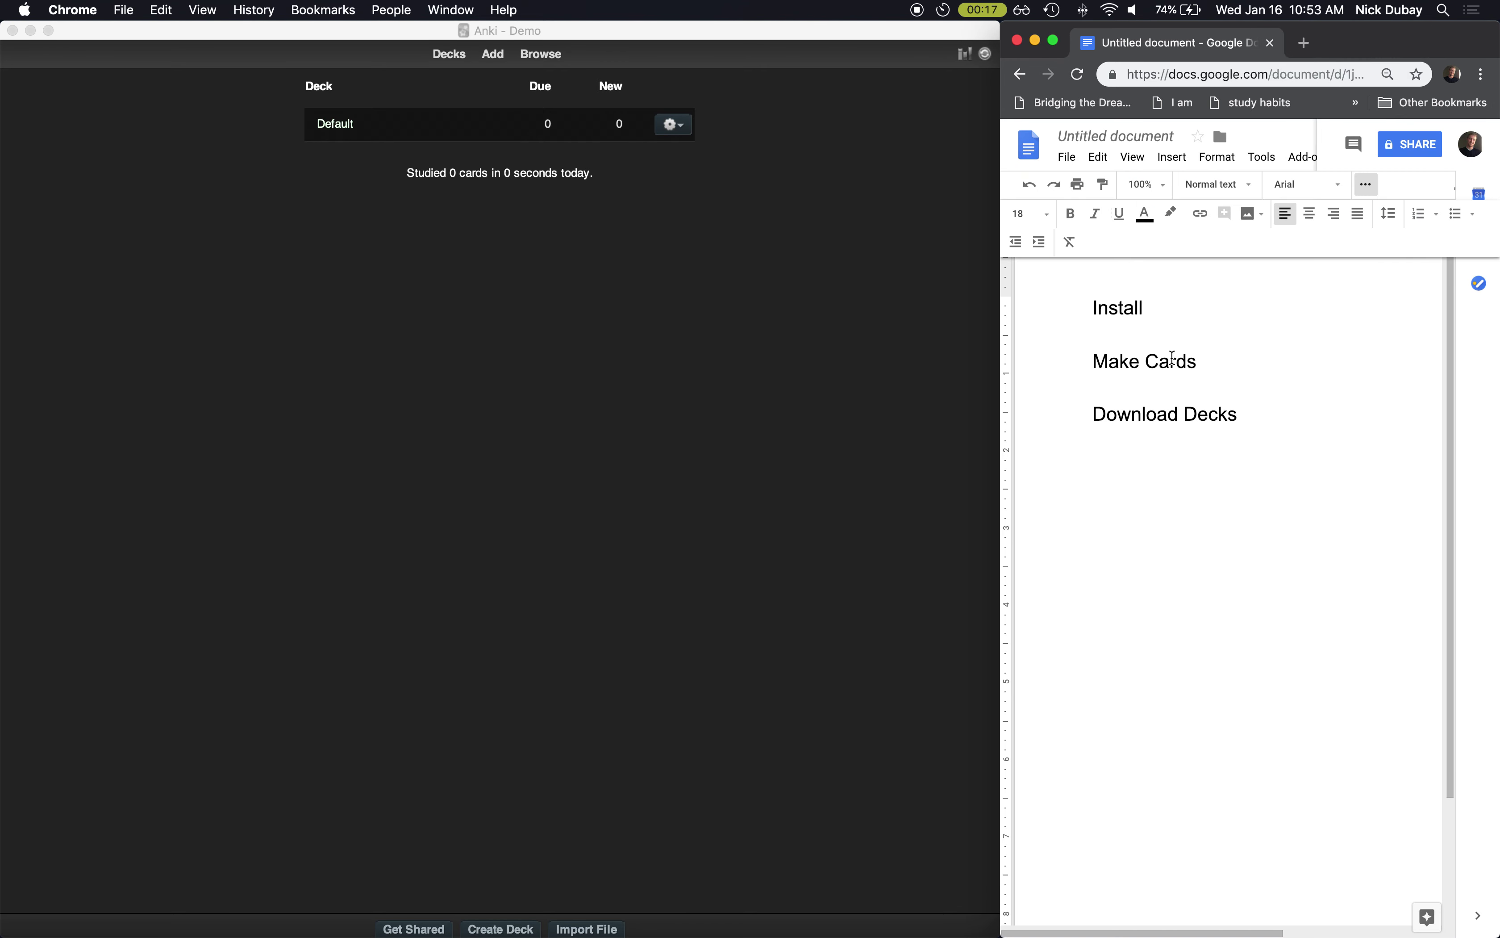
{"action": "left_click", "coordinate": [678, 265]}
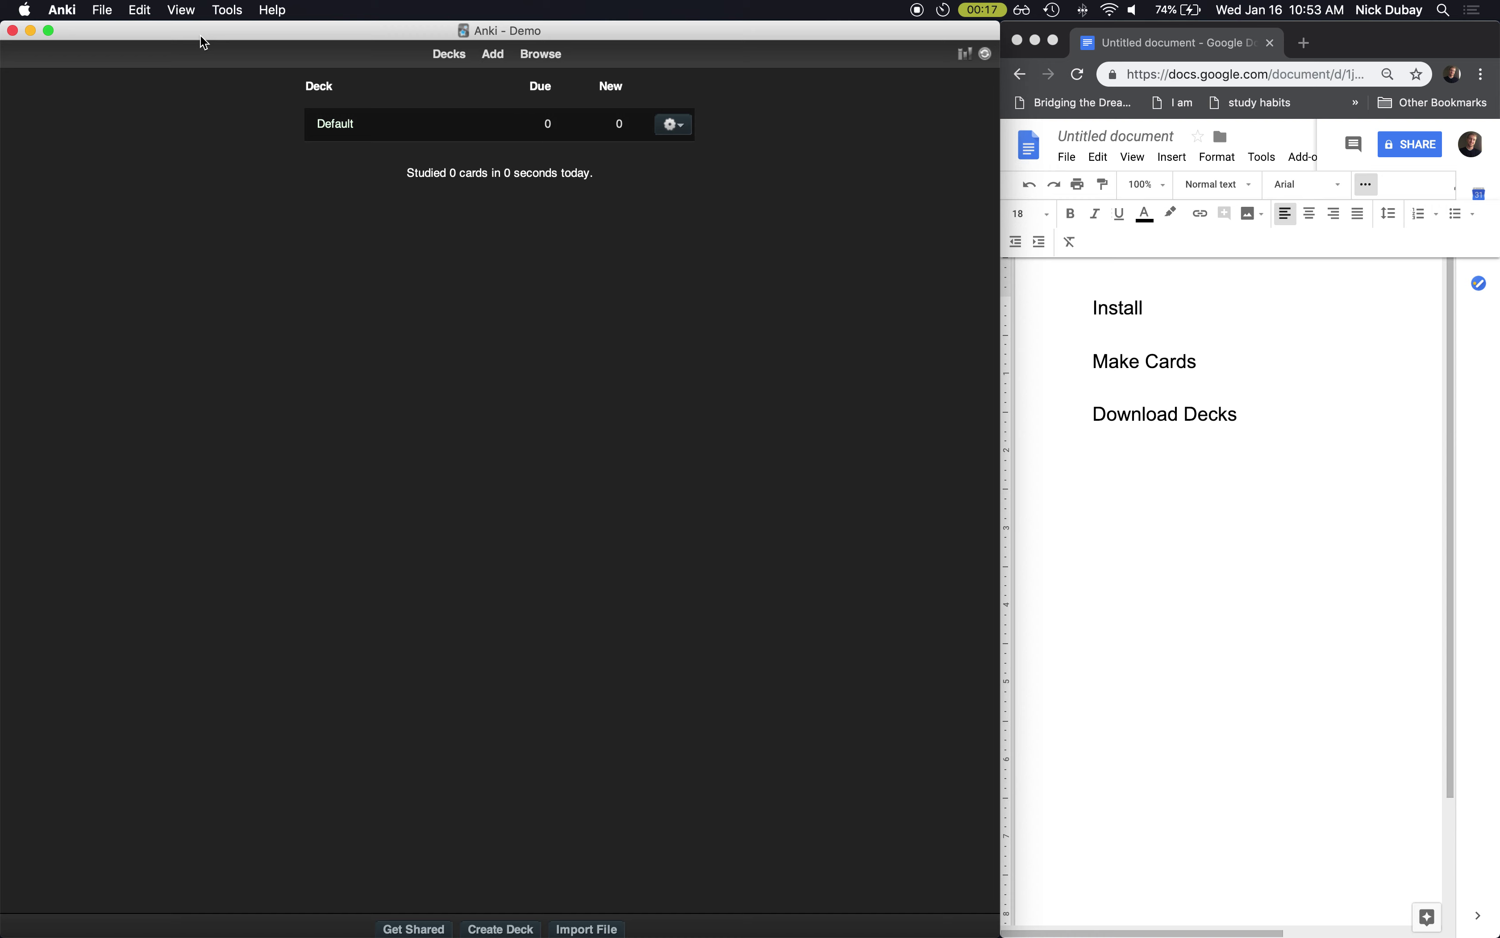
Step: Open Tools > Add-ons > Browse & Install and browse AnkiWeb's shared add-on list
{"action": "left_click", "coordinate": [228, 12]}
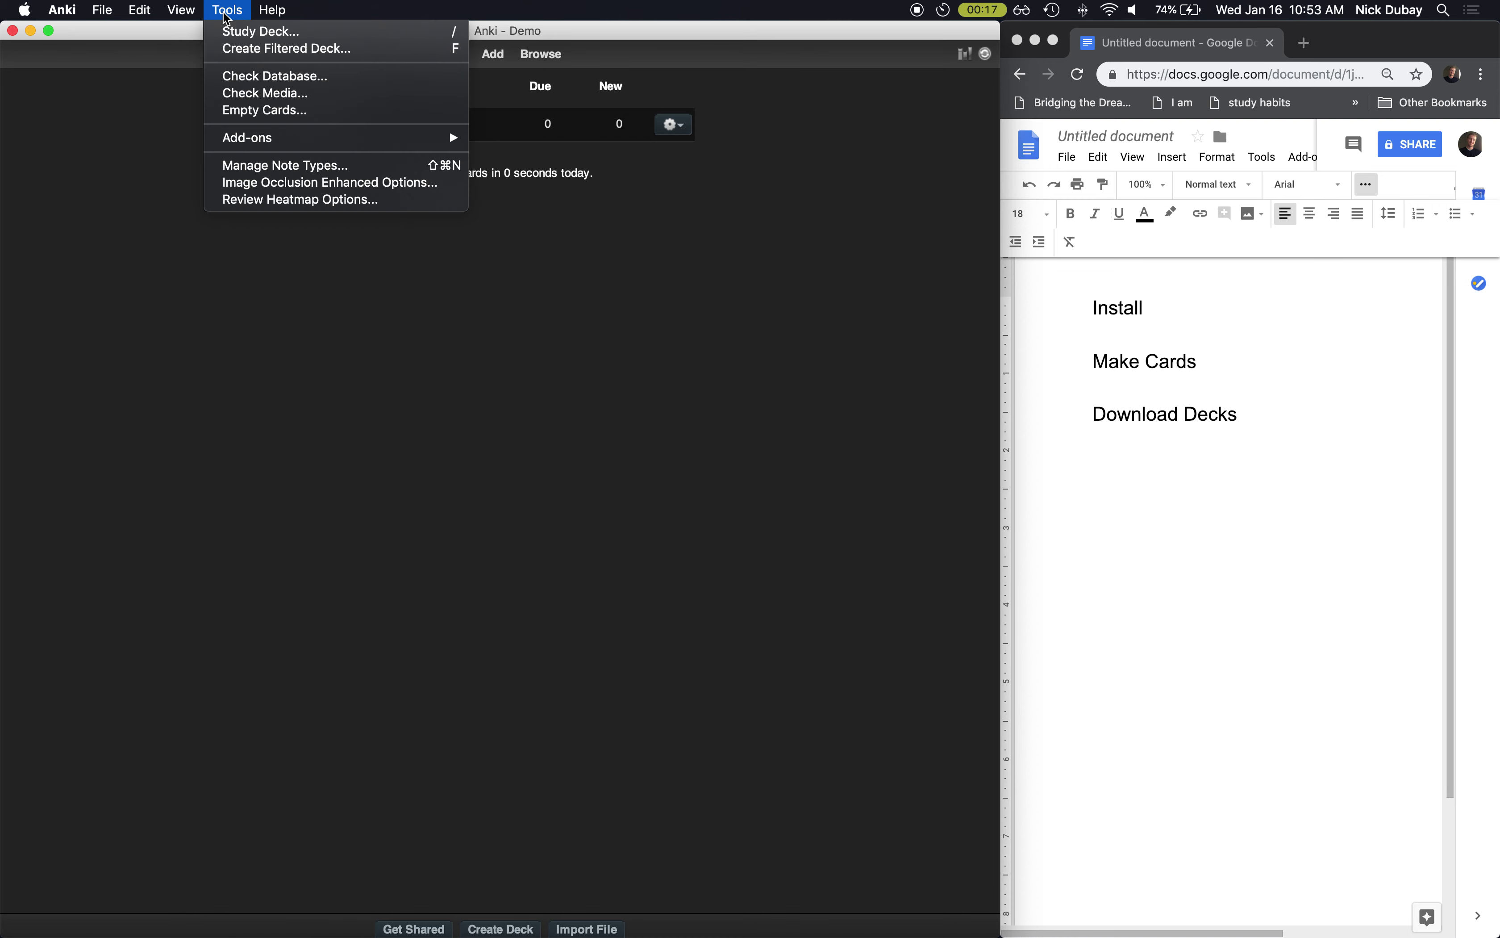
{"action": "mouse_move", "coordinate": [240, 142]}
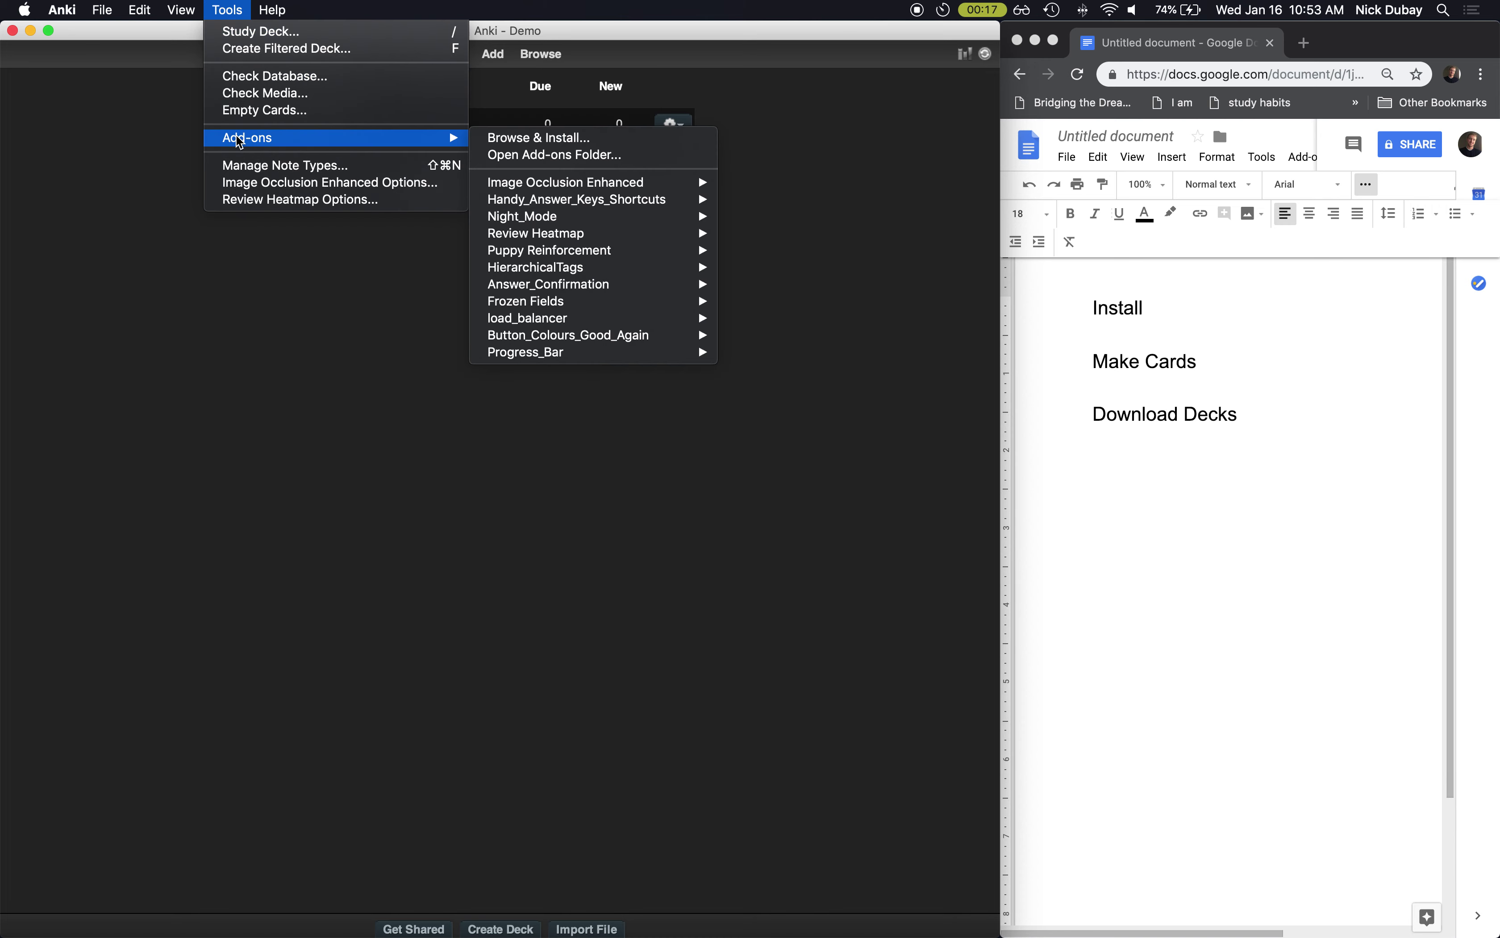
{"action": "left_click", "coordinate": [514, 139]}
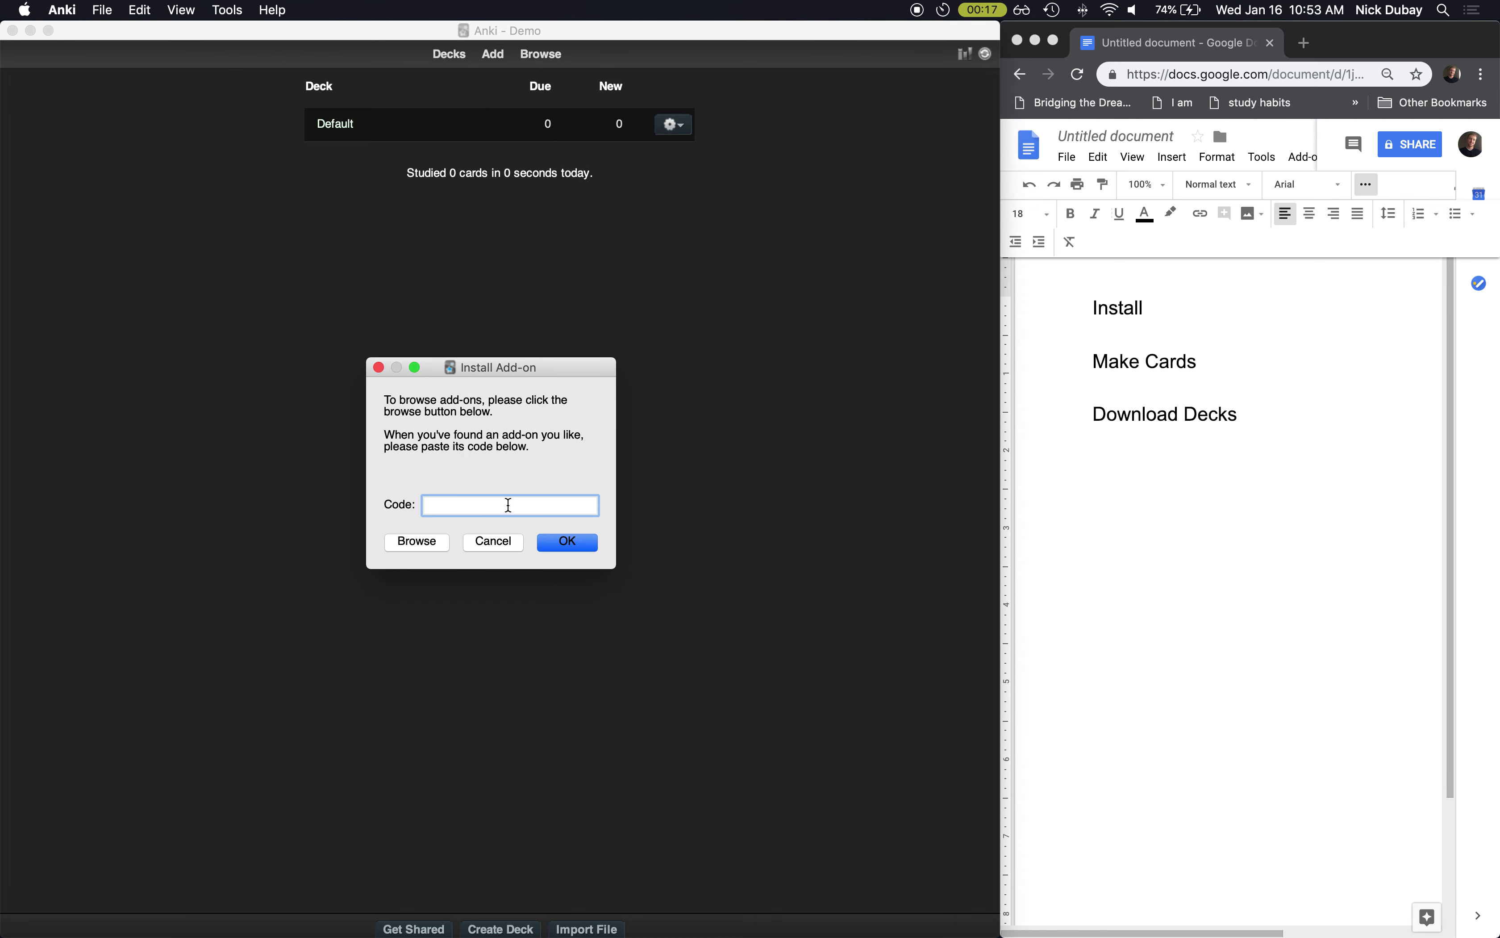
{"action": "left_click", "coordinate": [409, 541]}
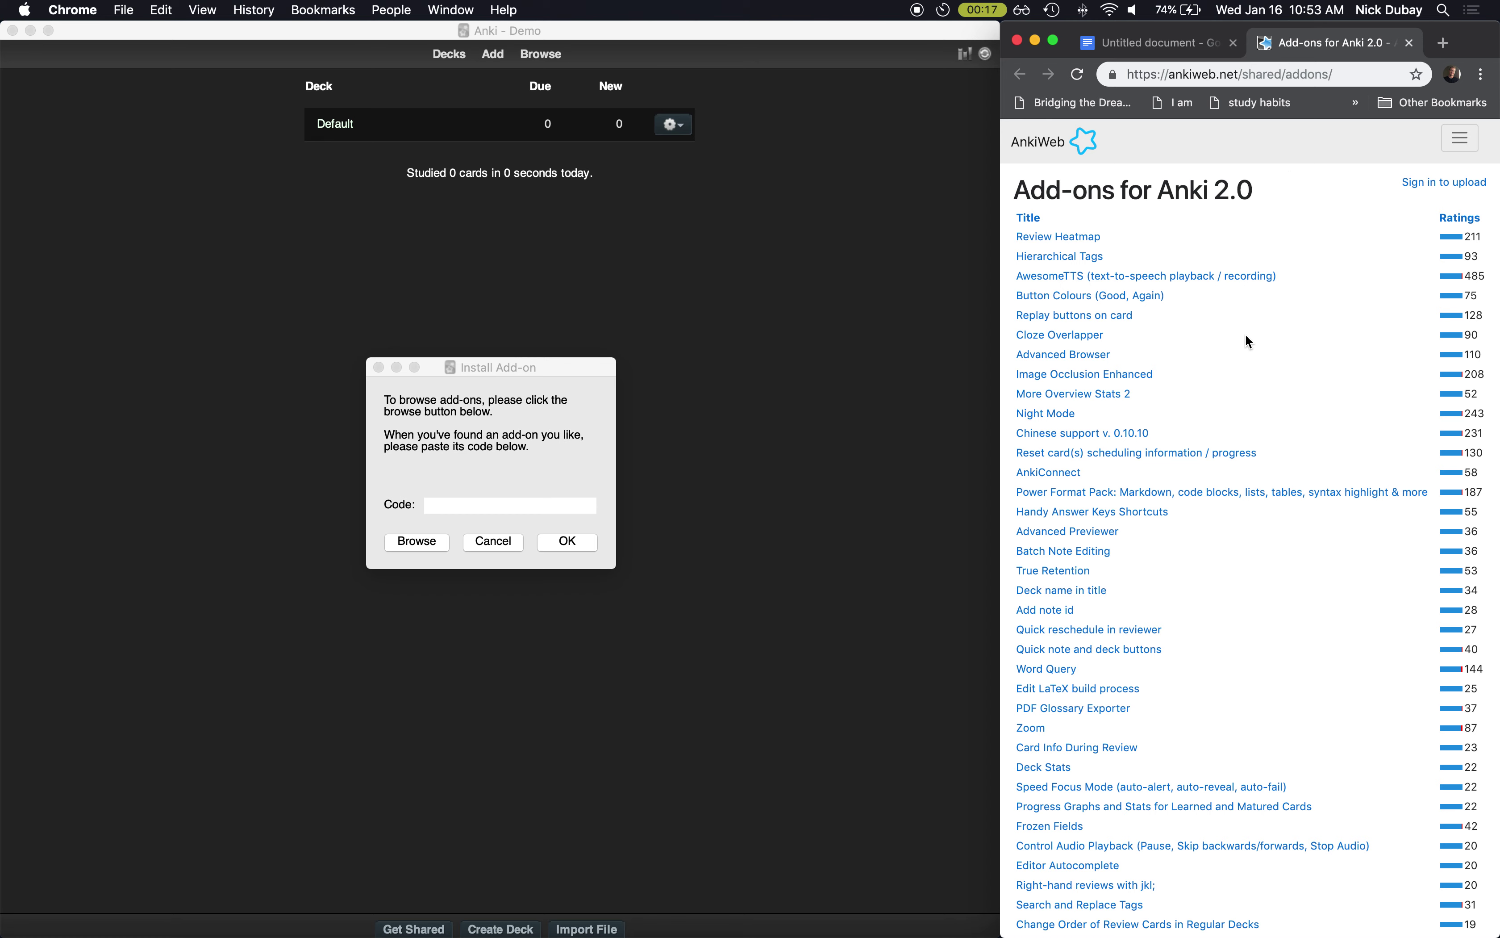
{"action": "scroll", "coordinate": [1249, 339], "scroll_direction": "down", "scroll_amount": 1}
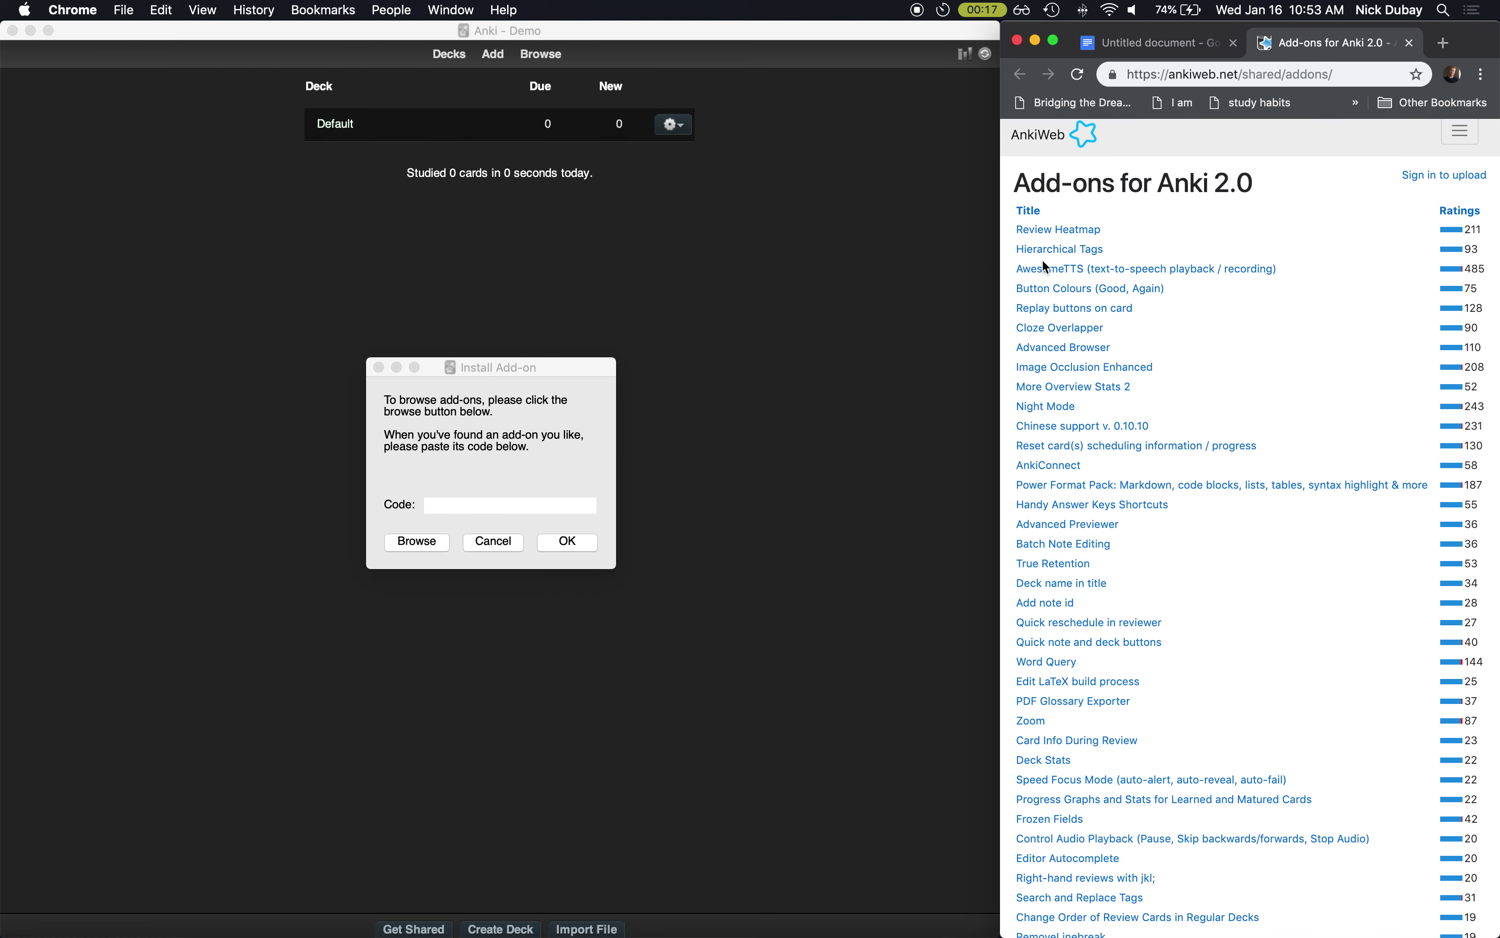
{"action": "left_click", "coordinate": [1043, 369]}
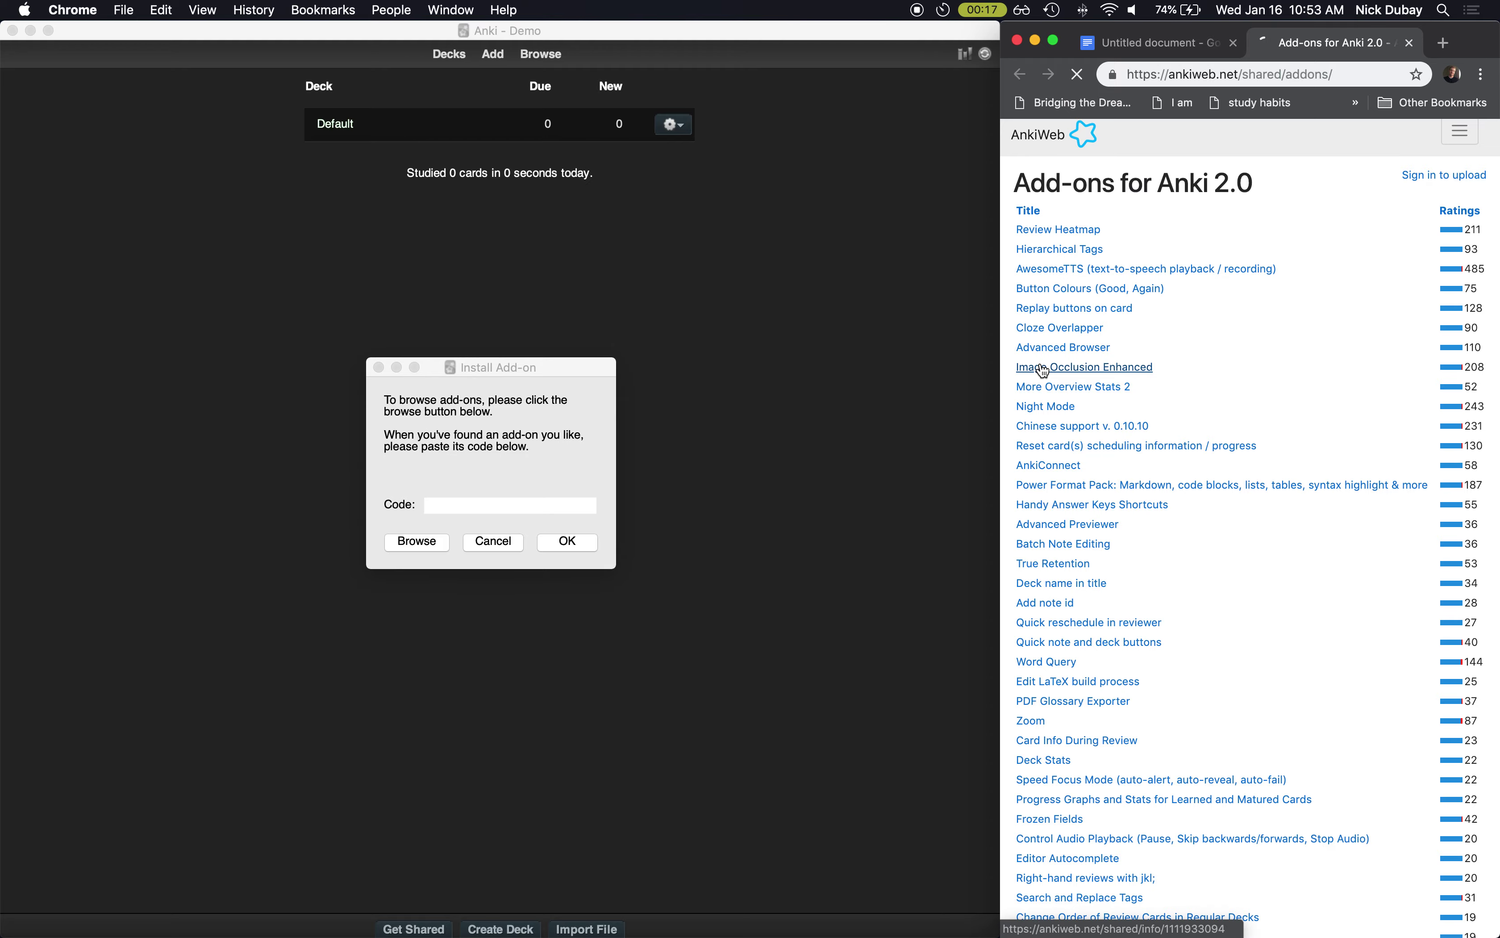
{"action": "scroll", "coordinate": [1058, 370], "scroll_direction": "down", "scroll_amount": 20}
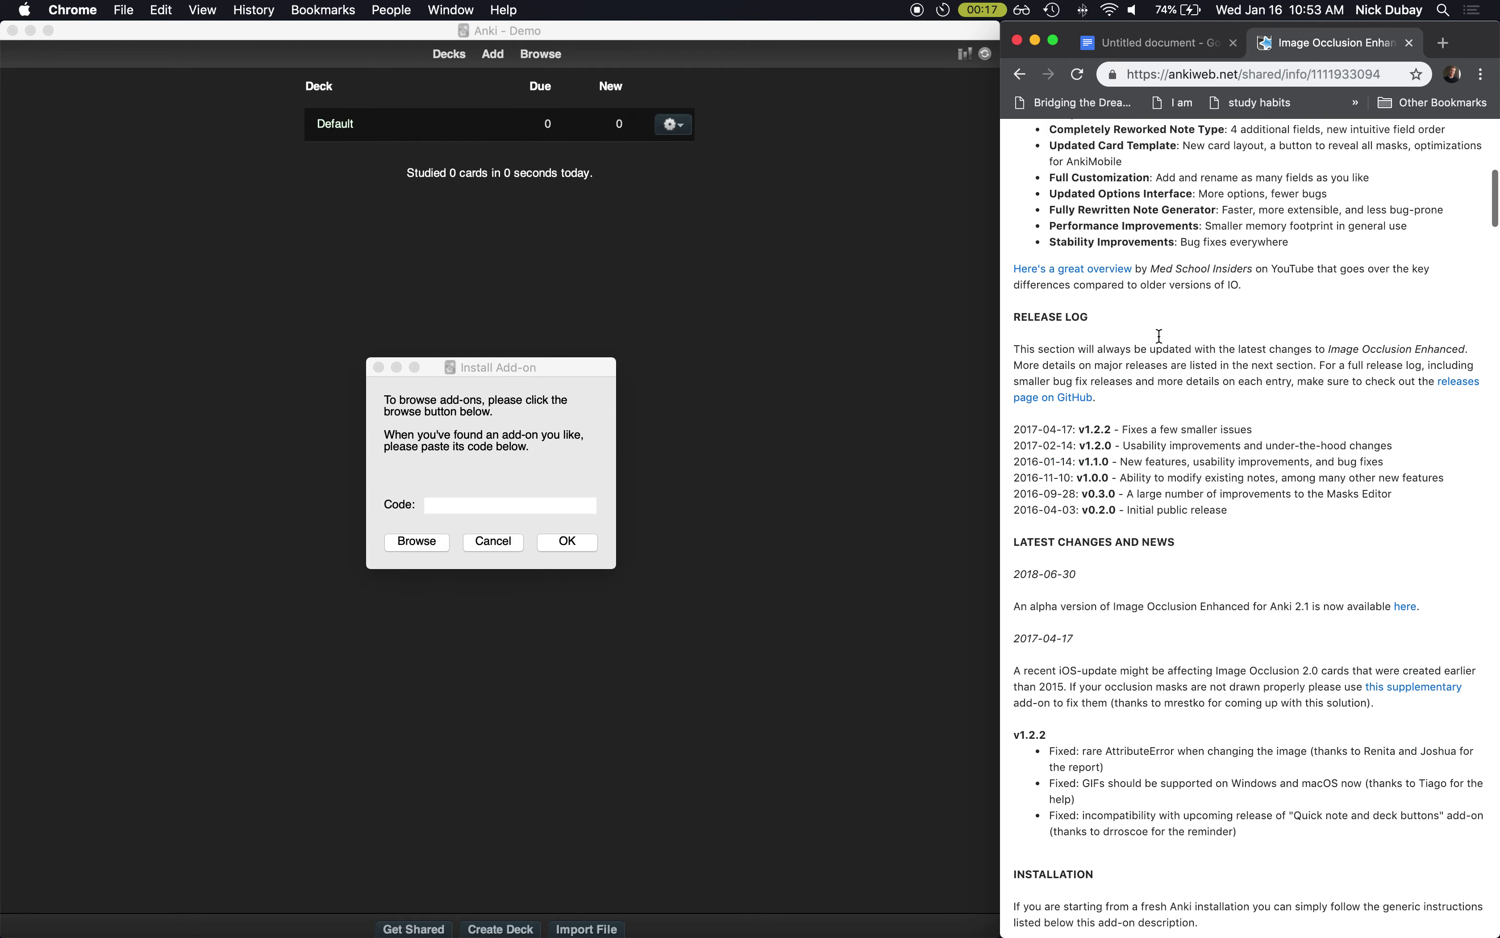
{"action": "scroll", "coordinate": [1161, 341], "scroll_direction": "down", "scroll_amount": 7}
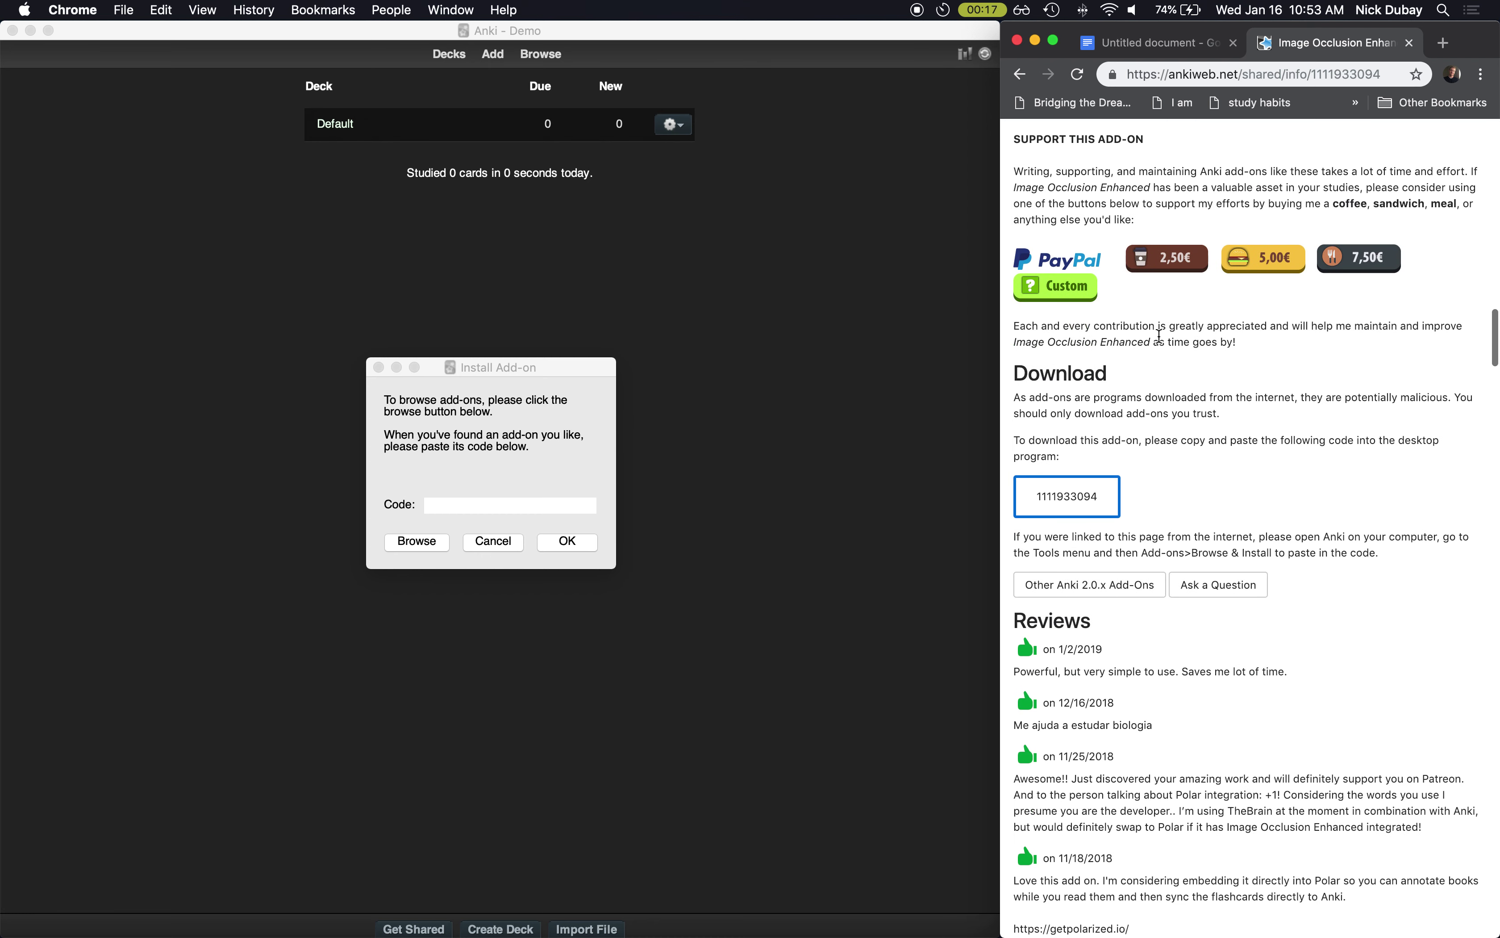
{"action": "left_click", "coordinate": [1079, 496]}
{"action": "double_click", "coordinate": [1079, 496]}
{"action": "key", "text": "cmd+c"}
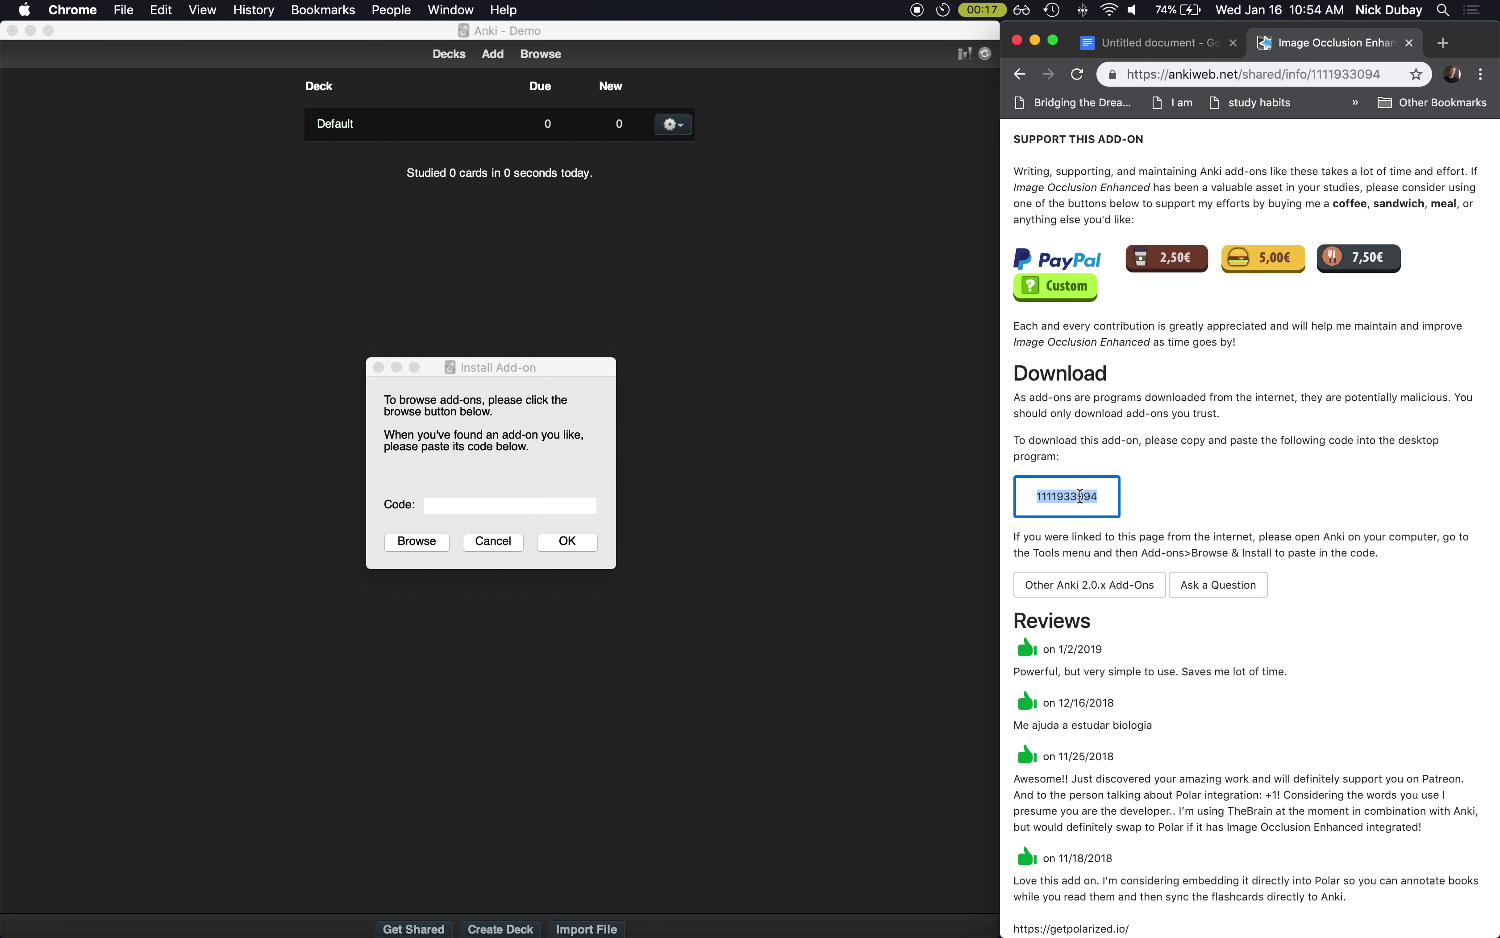
{"action": "left_click", "coordinate": [461, 507]}
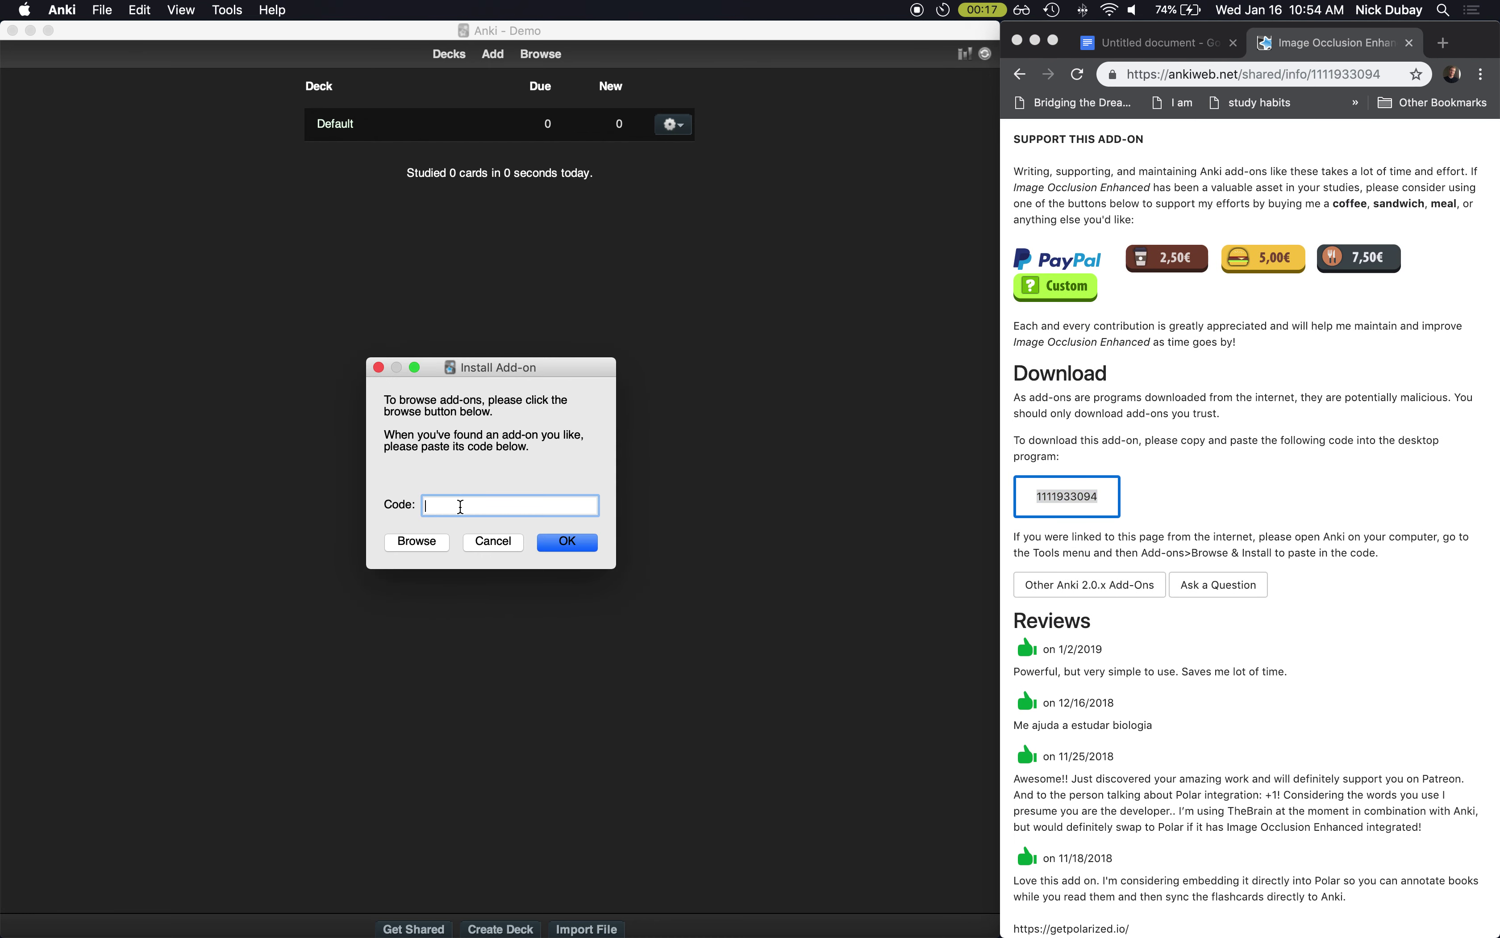
{"action": "key", "text": "cmd+v"}
{"action": "left_click", "coordinate": [499, 544]}
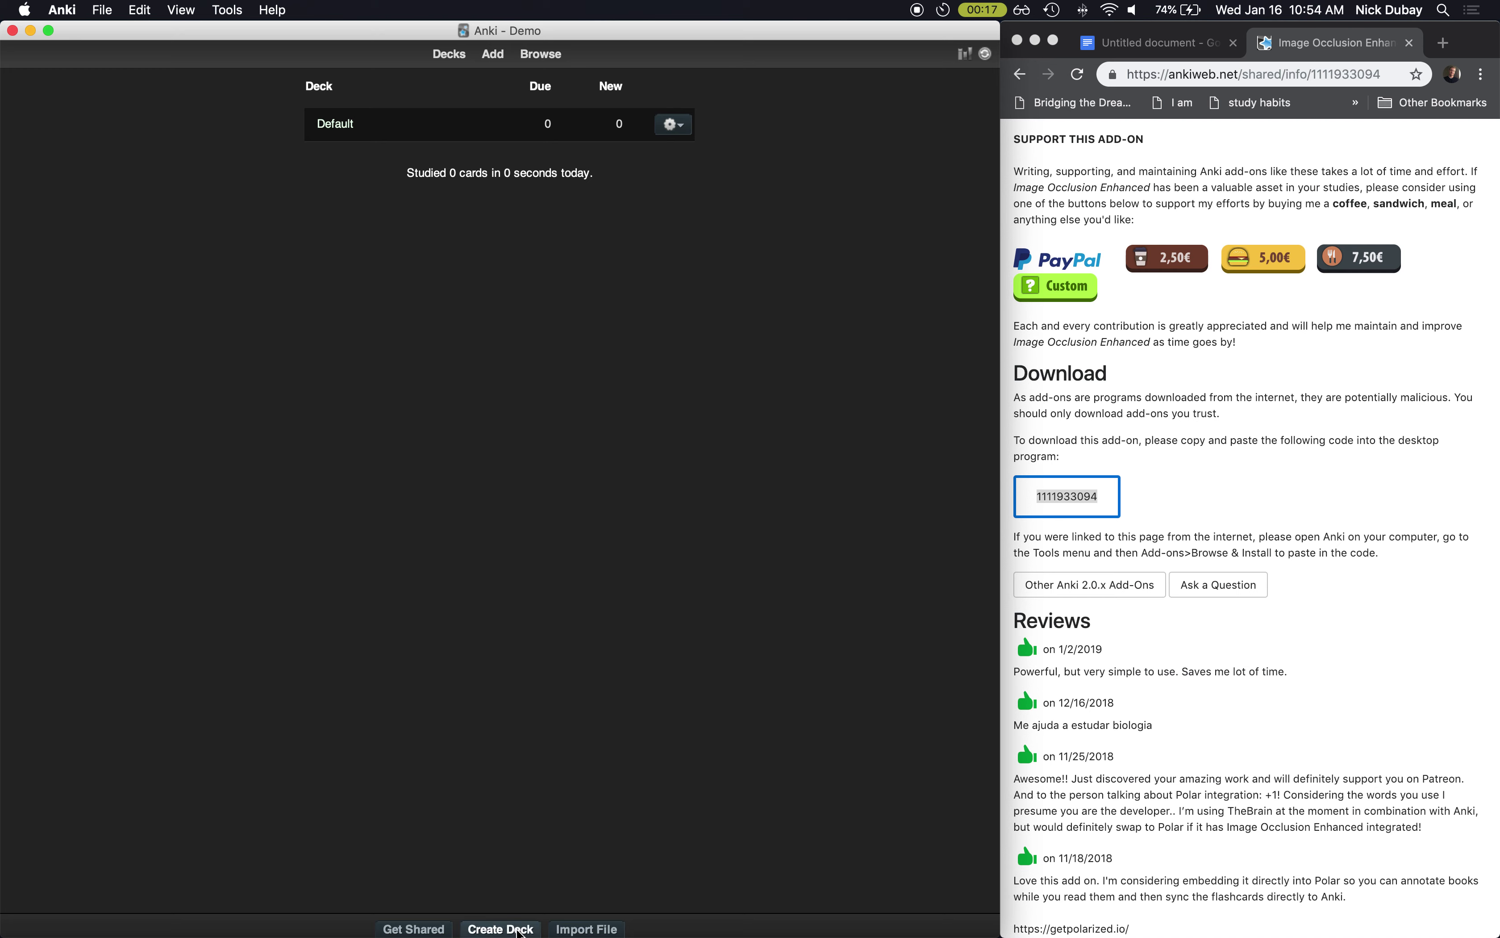
Step: Create the decks Demo and Renal (typed 'Reanal'), then open the Demo deck
{"action": "left_click", "coordinate": [496, 928]}
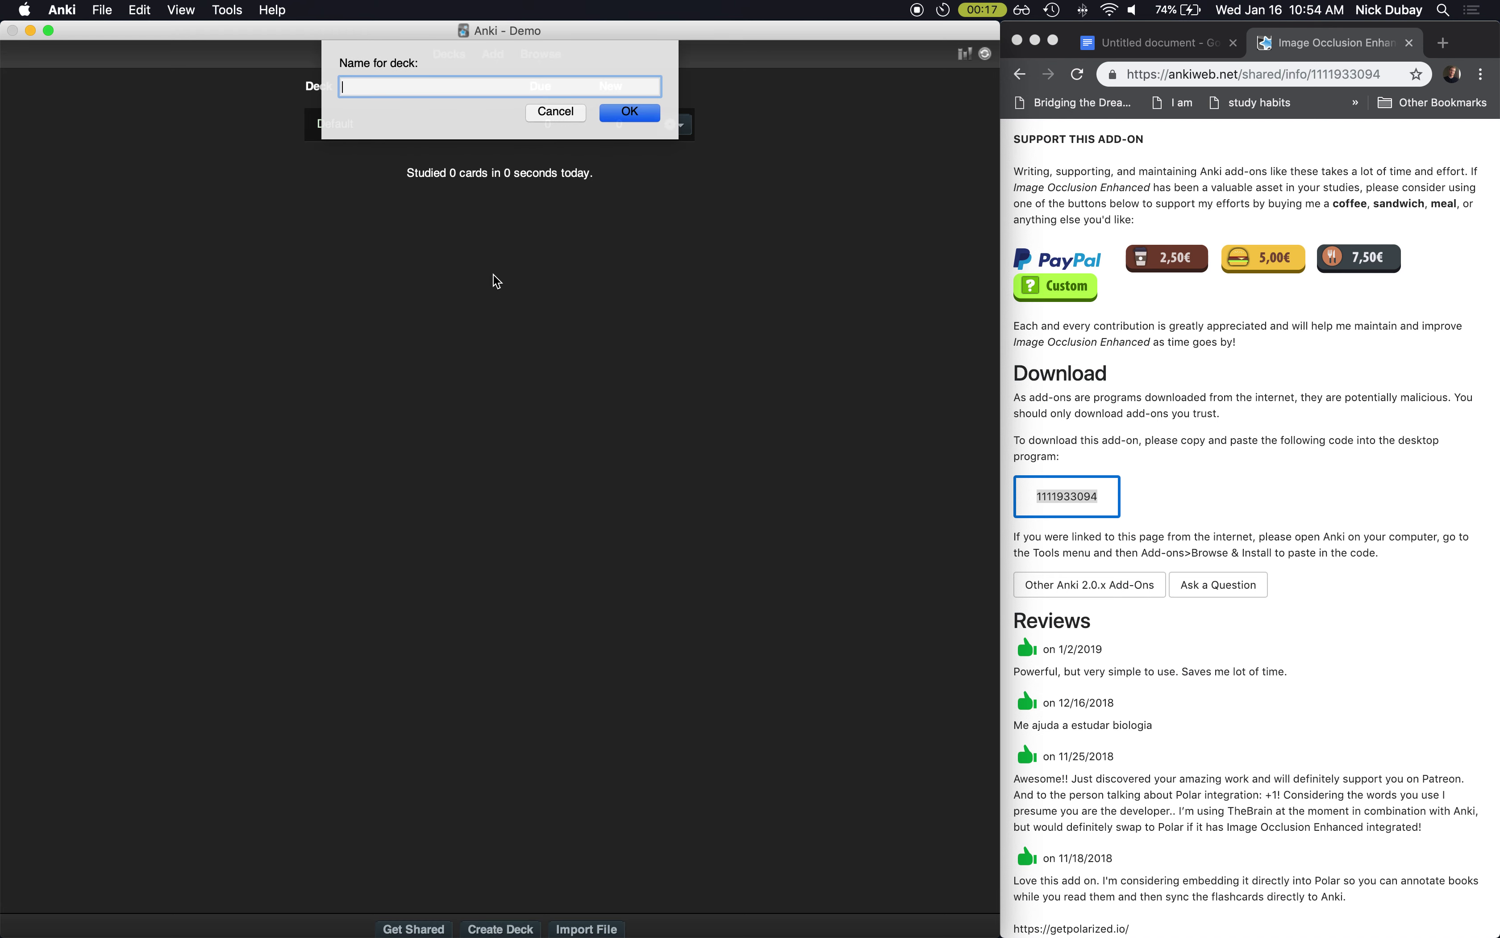
{"action": "type", "text": "Demo"}
{"action": "key", "text": "Return"}
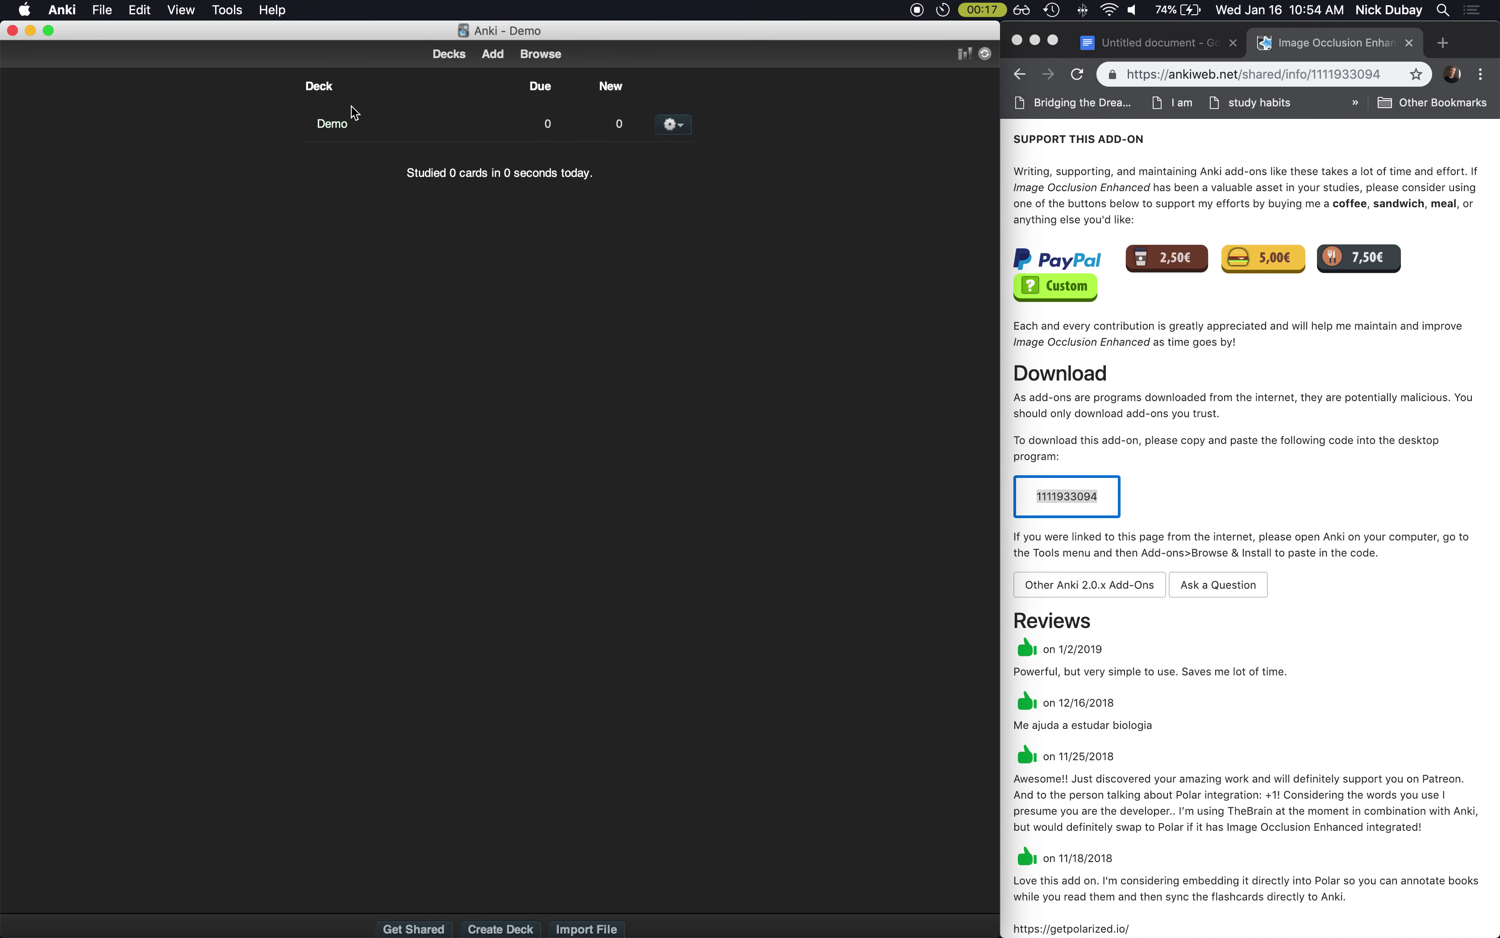
{"action": "left_click", "coordinate": [499, 929]}
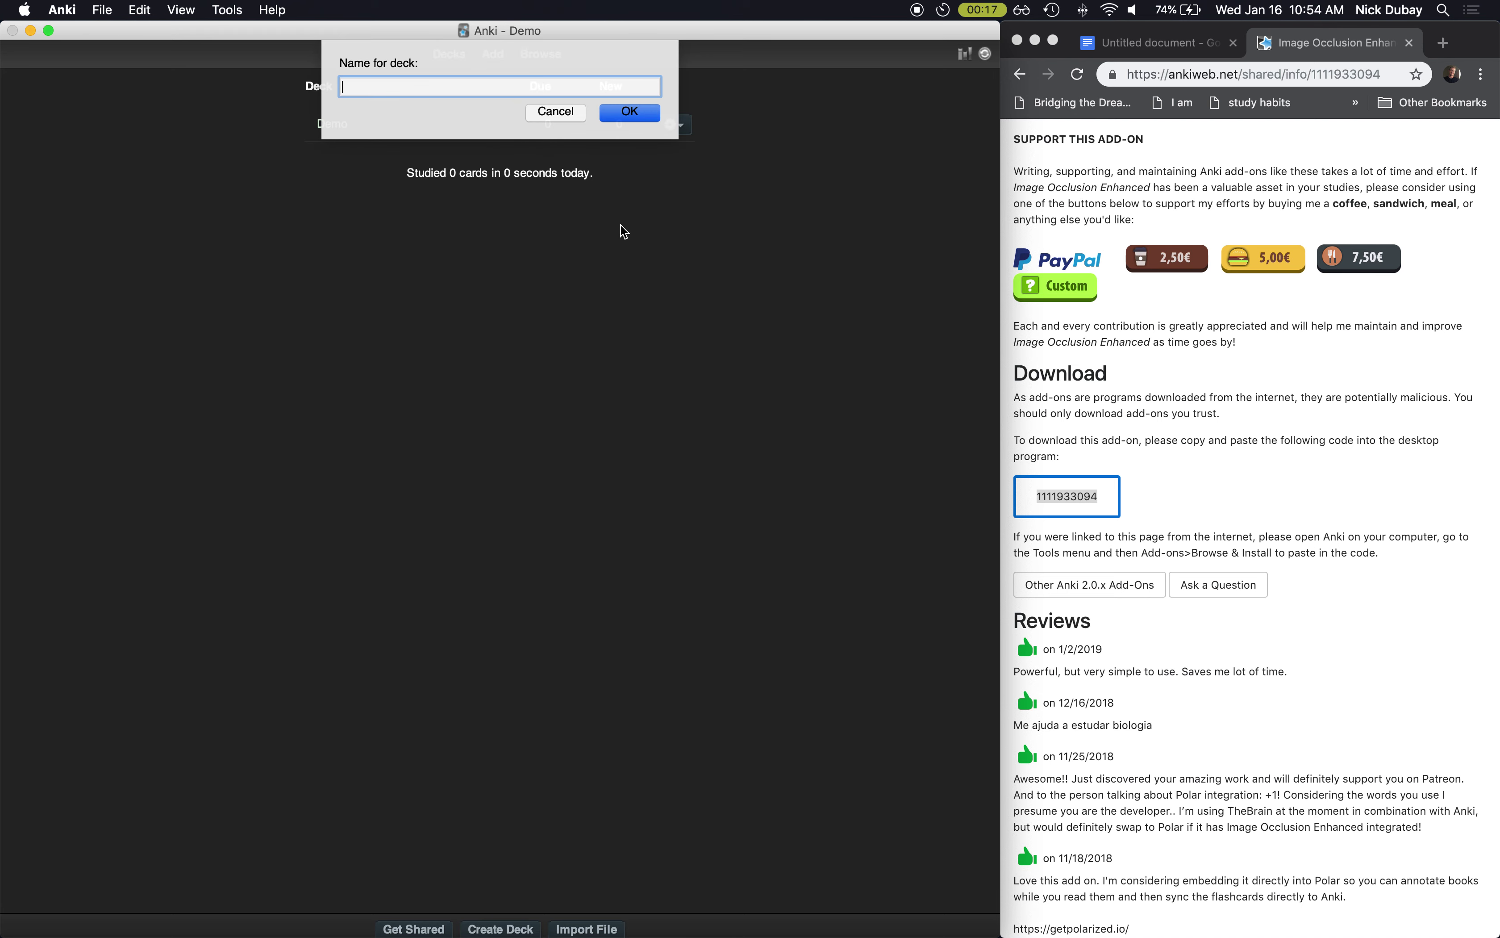
{"action": "type", "text": "Reanal"}
{"action": "key", "text": "Return"}
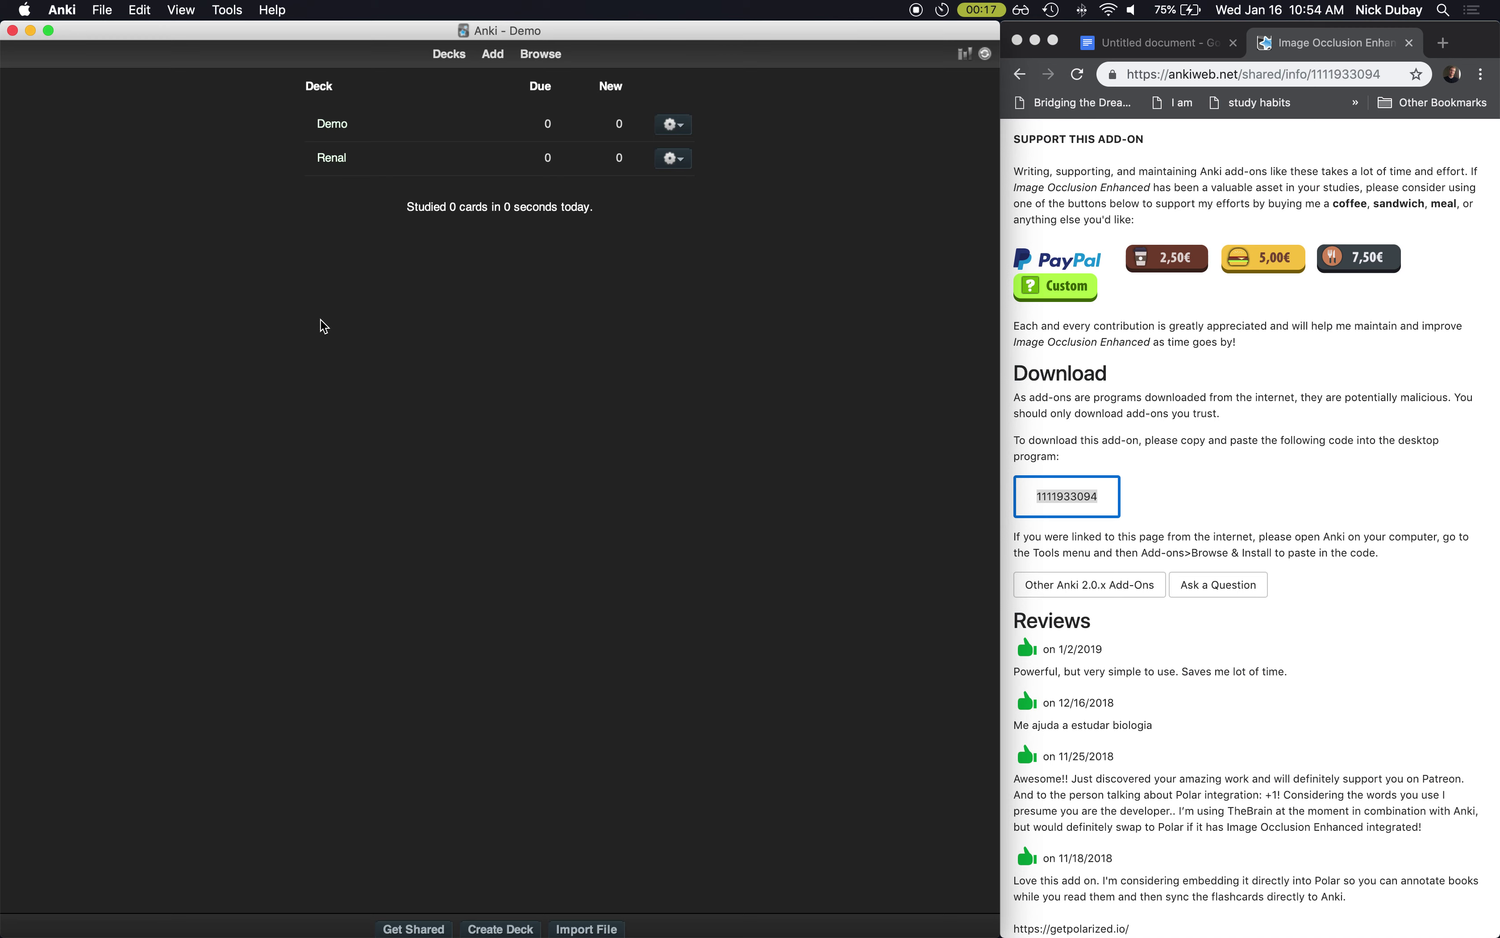
{"action": "left_click", "coordinate": [336, 129]}
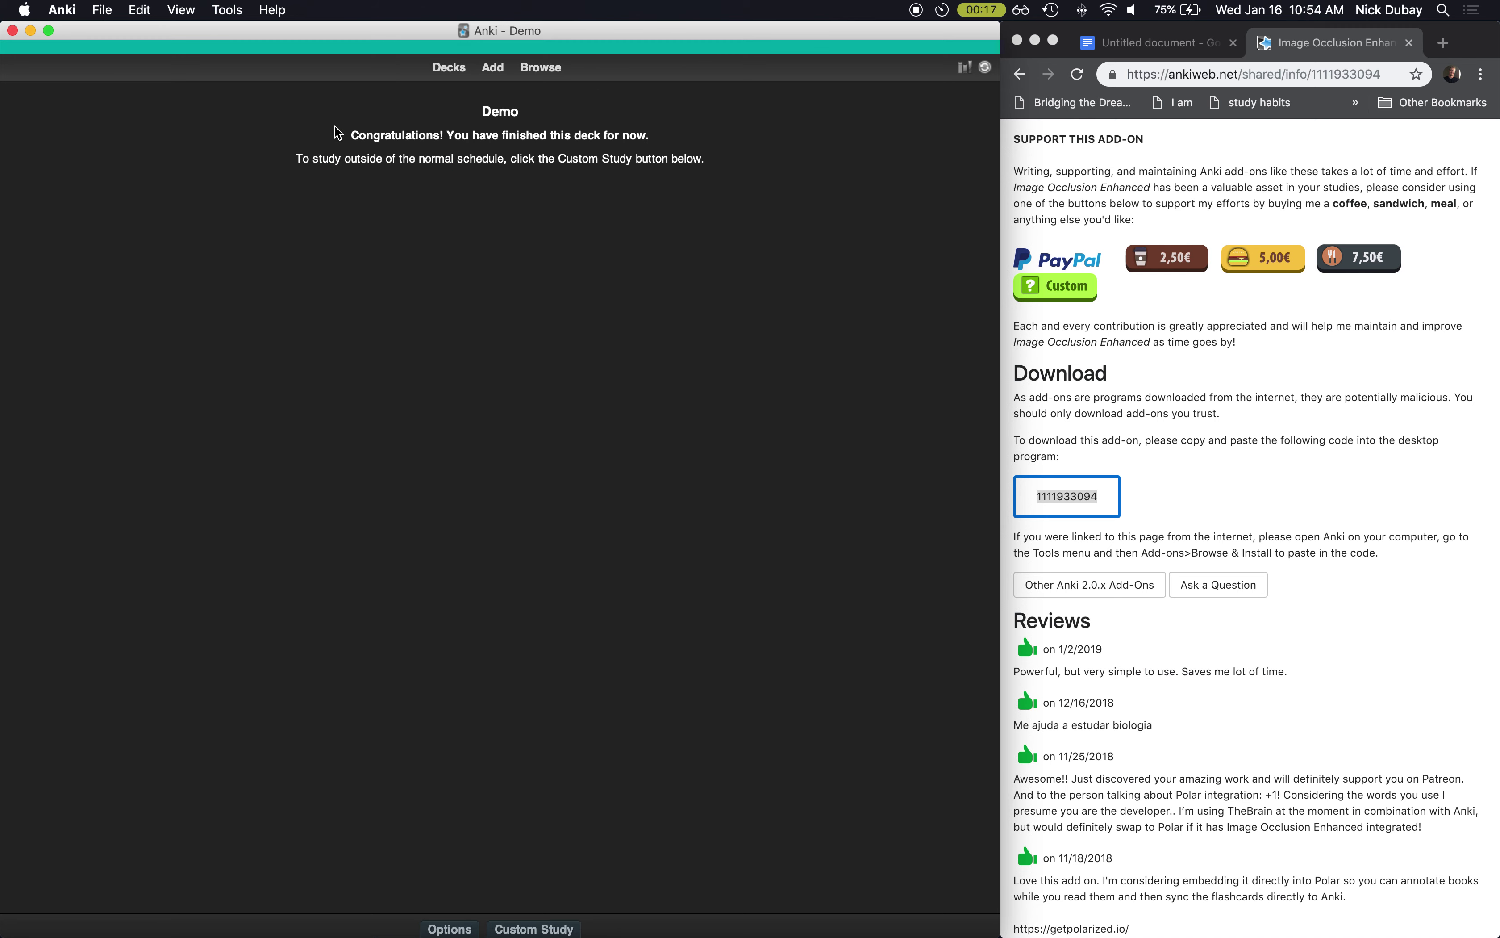
Step: Open the Add window for Demo and switch its note type from Basic to Cloze
{"action": "left_click", "coordinate": [494, 68]}
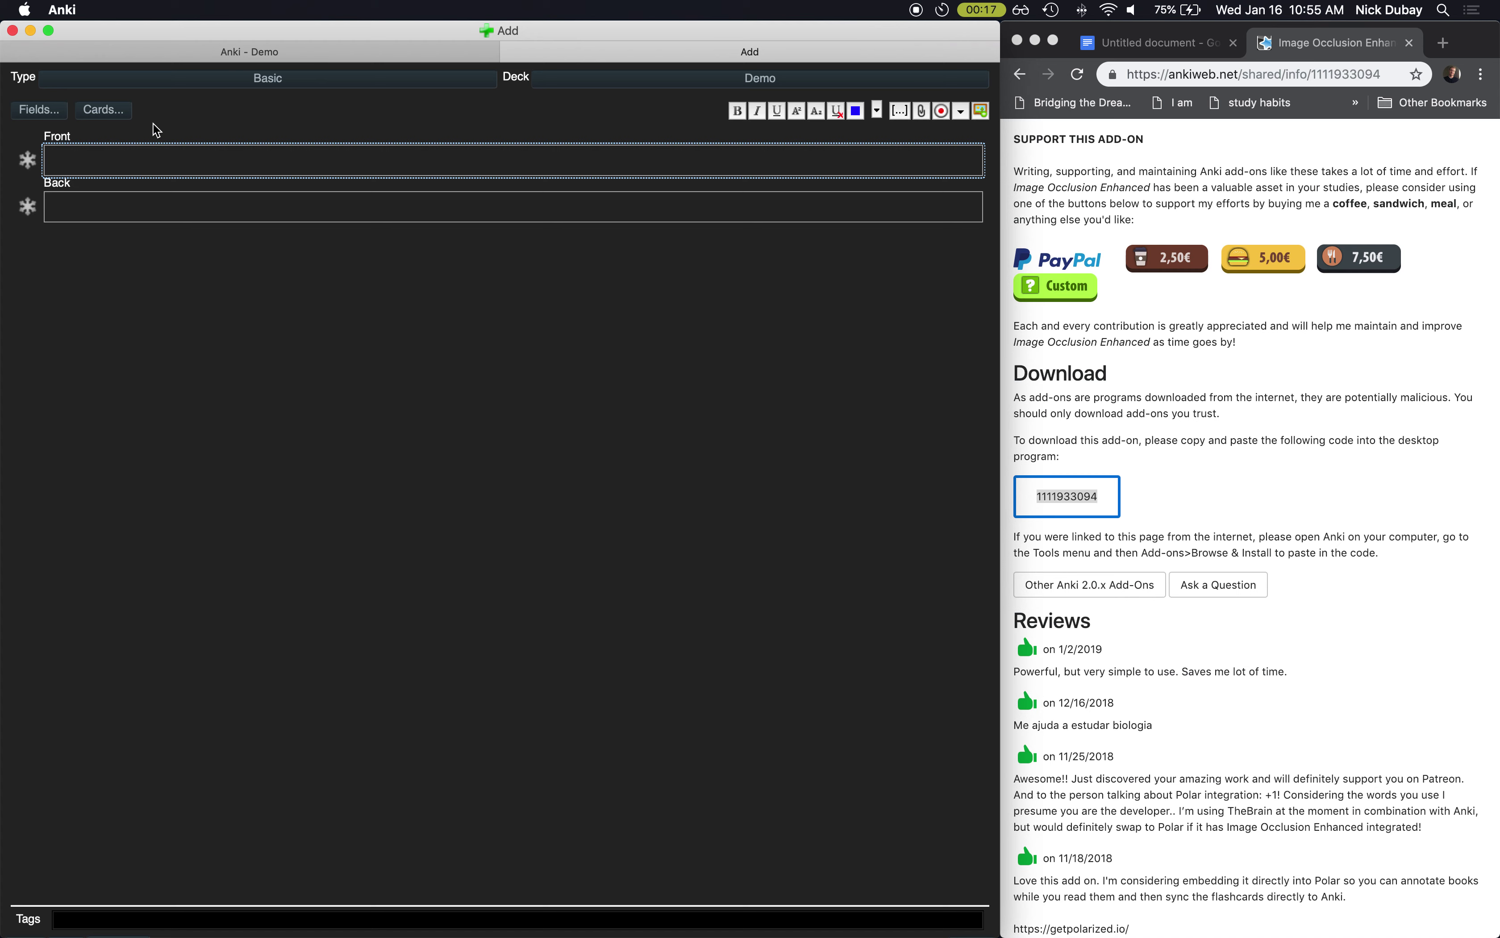
{"action": "left_click", "coordinate": [190, 86]}
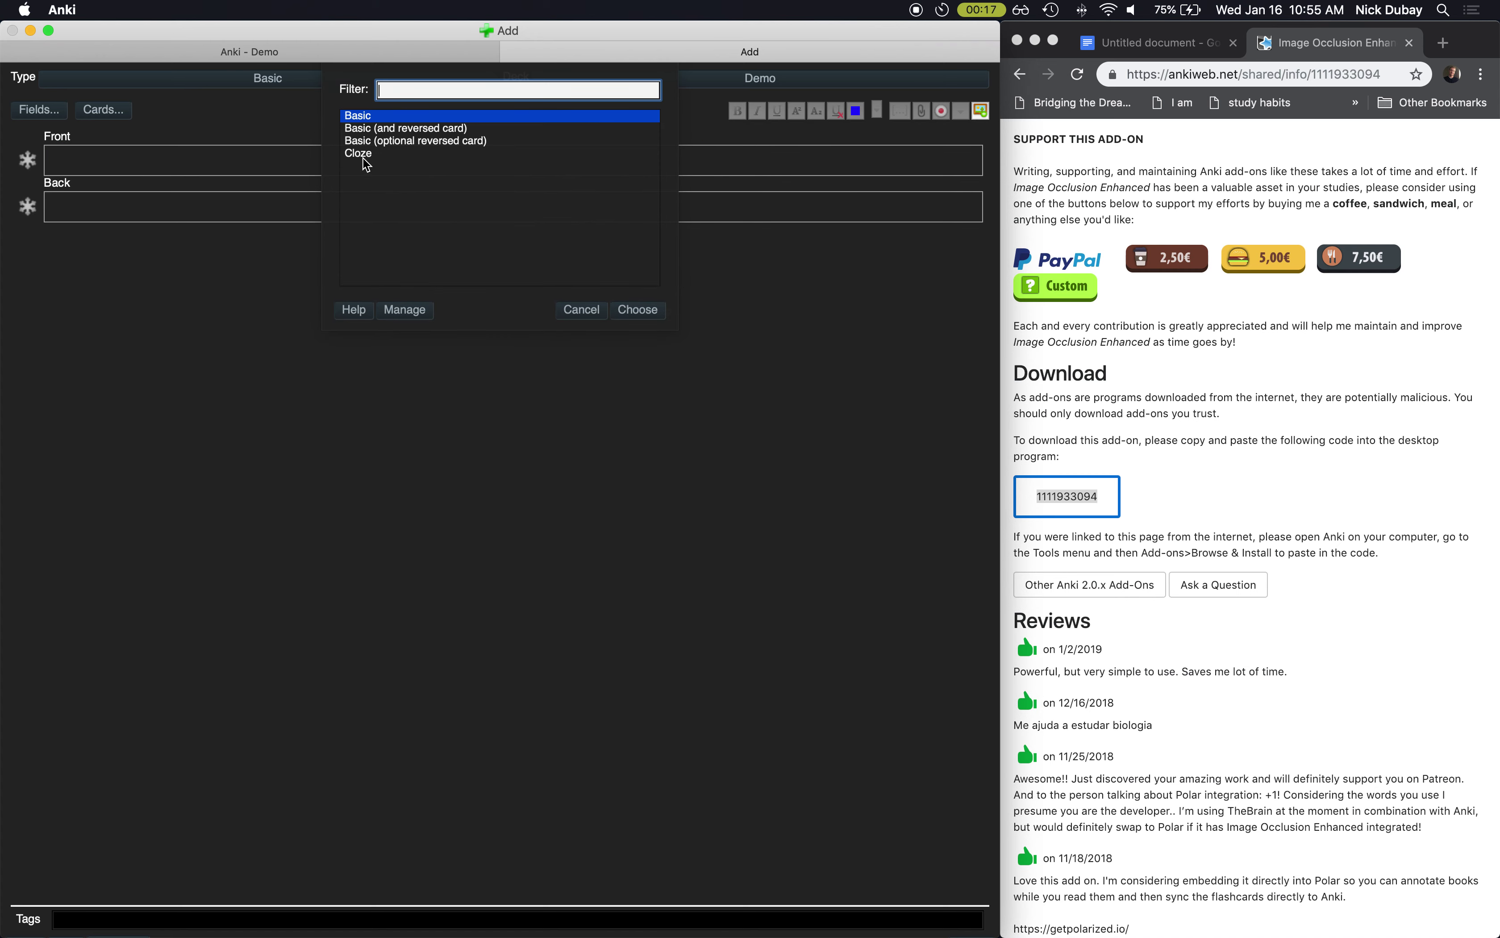
{"action": "left_click", "coordinate": [367, 157]}
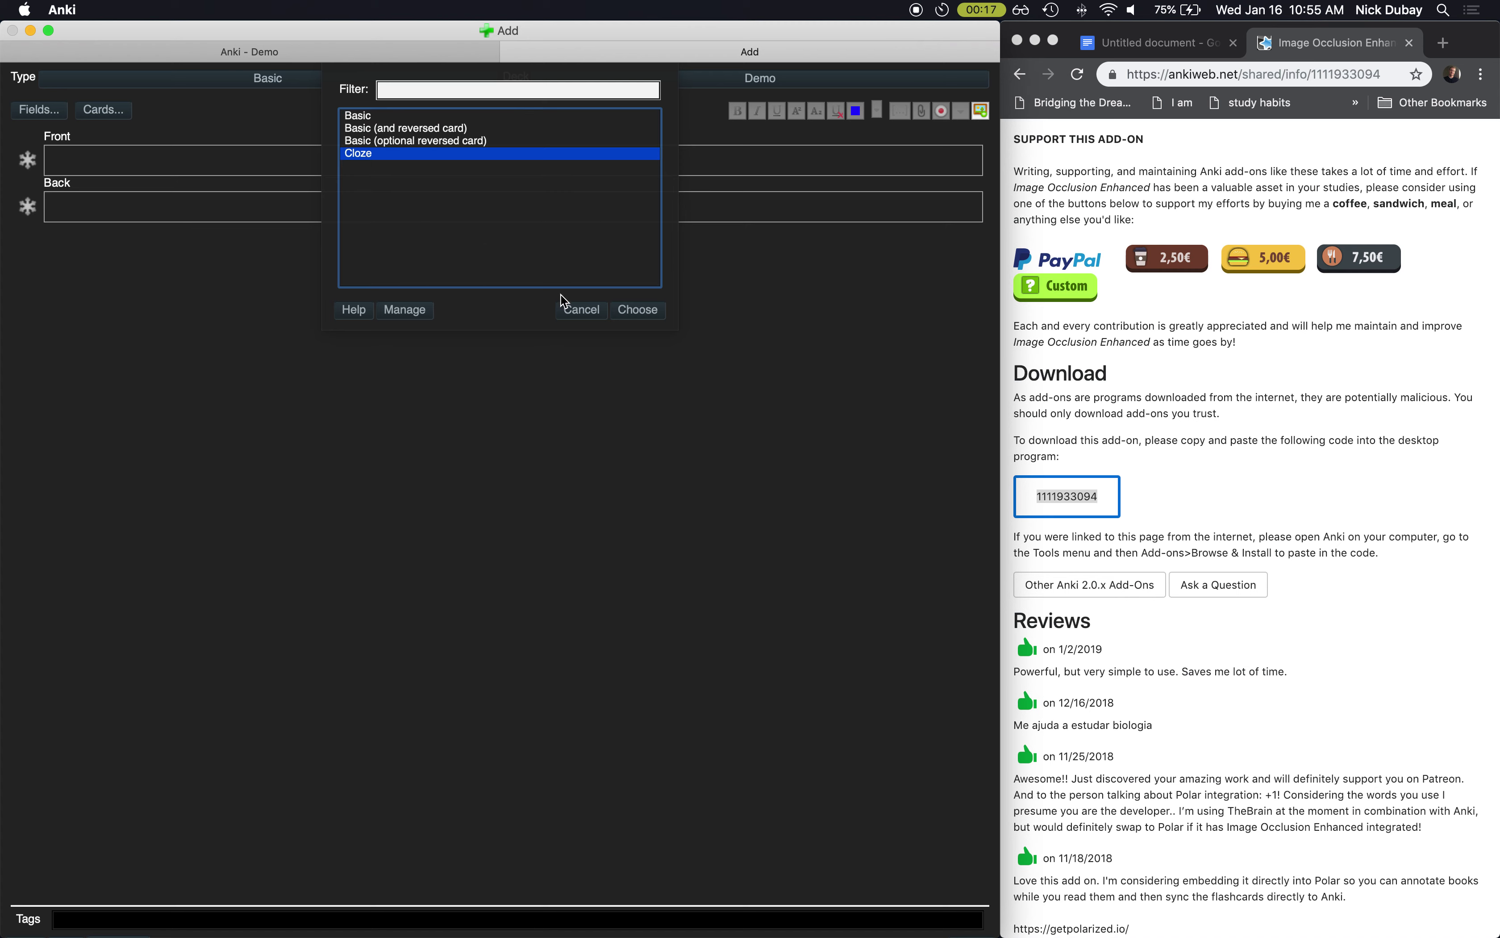
{"action": "left_click", "coordinate": [612, 313]}
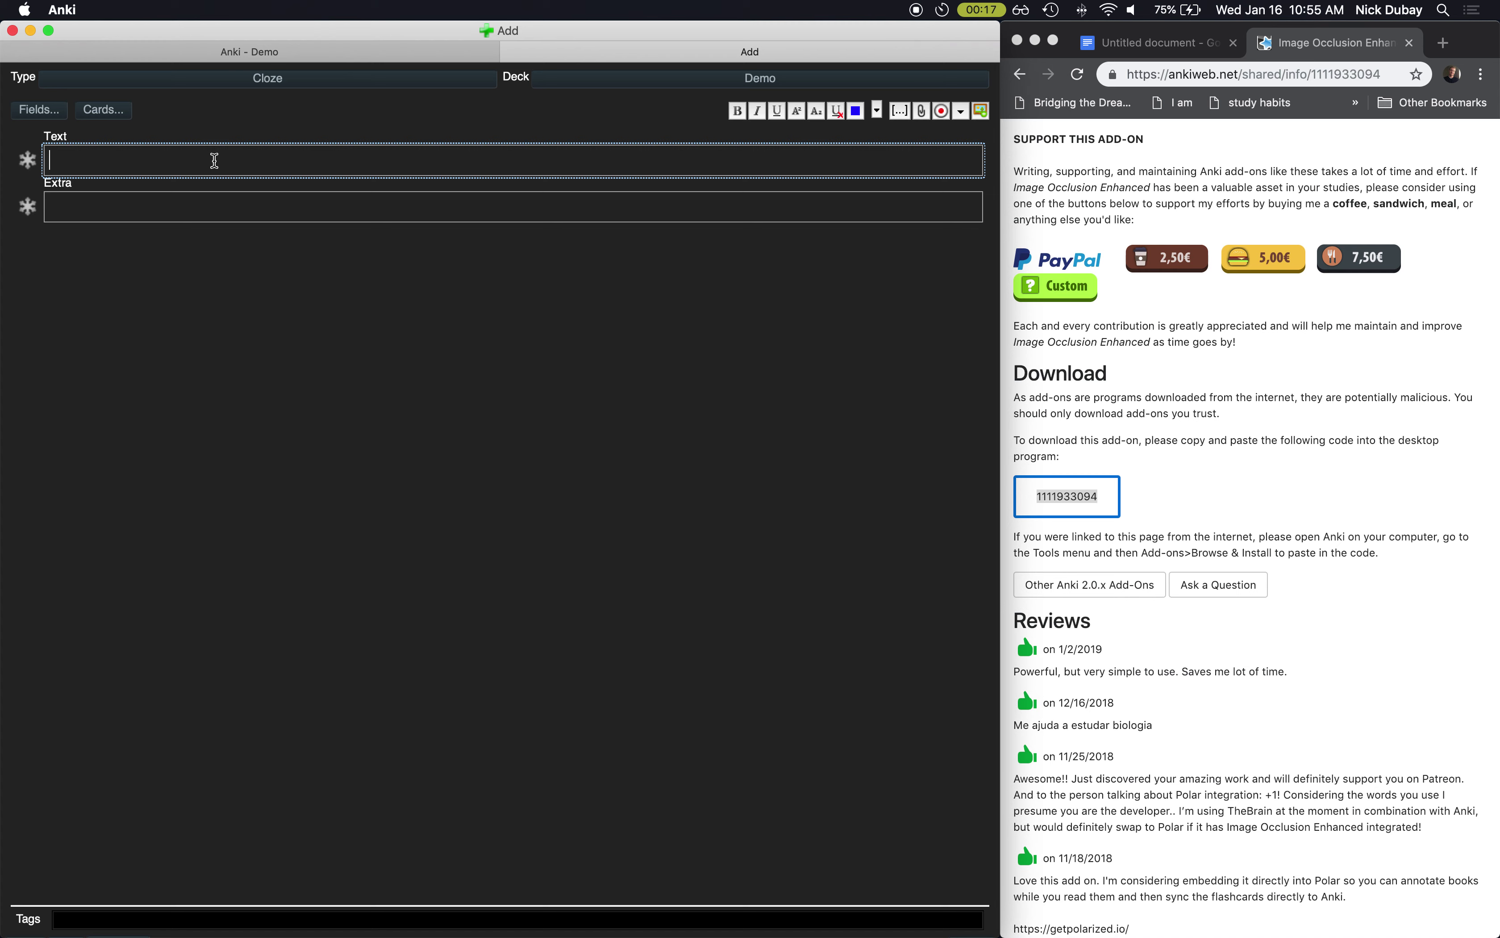
Step: Enter 'Hello my name is' plus a name, make the name a cloze deletion, and add it
{"action": "type", "text": "Hello my name is nick"}
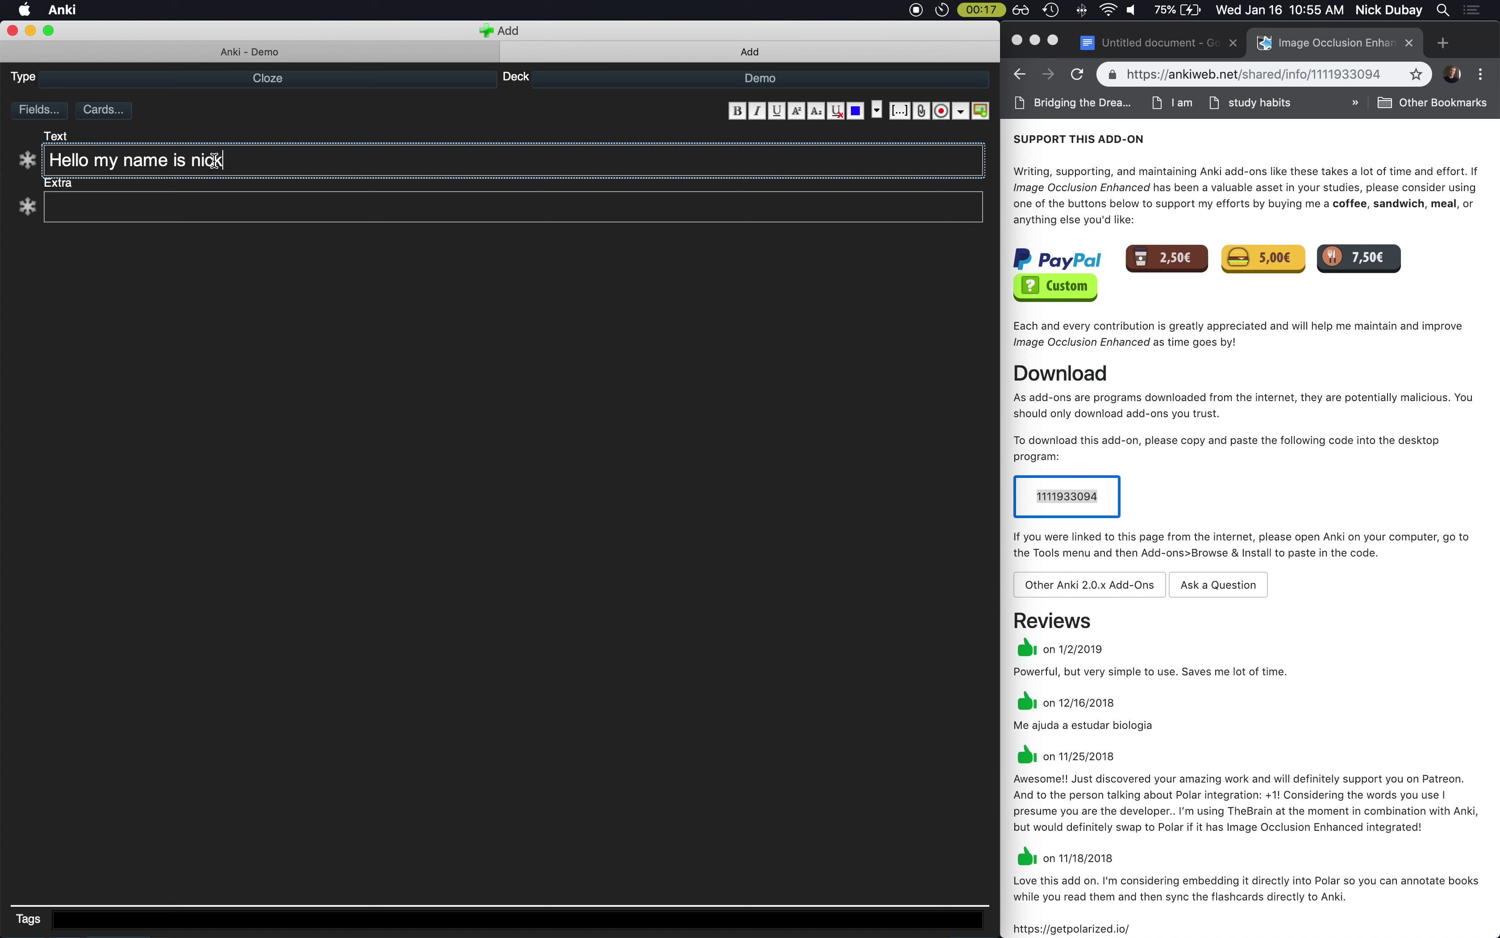
{"action": "left_click_drag", "start_coordinate": [224, 160], "coordinate": [191, 159]}
{"action": "left_click", "coordinate": [900, 111]}
{"action": "key", "text": "super+Return"}
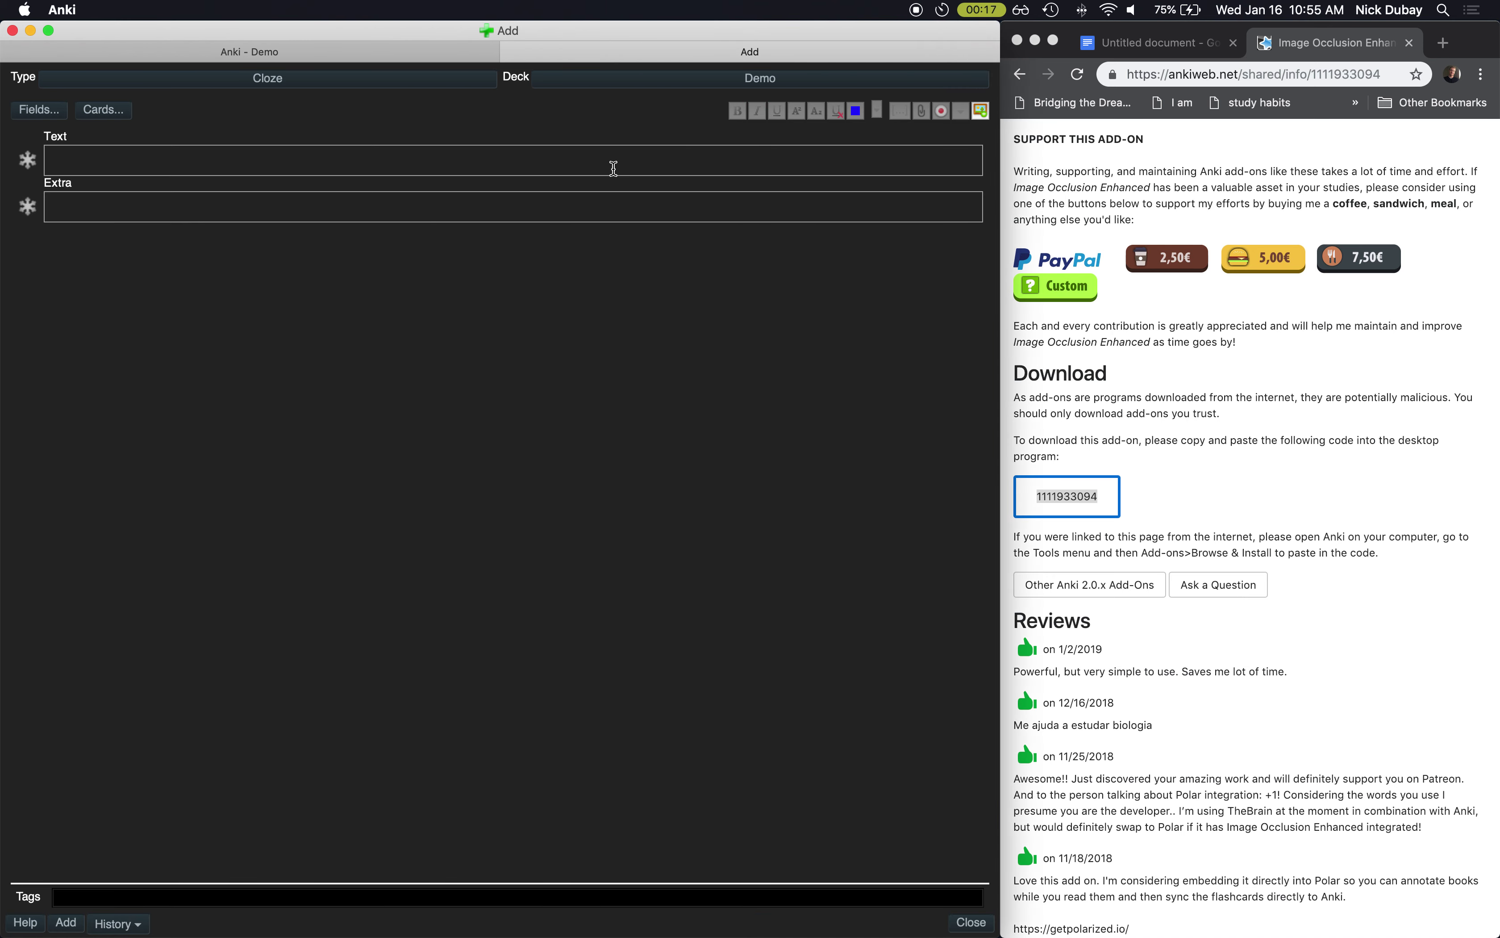
Step: Close the editor, return to the deck list, and start studying the Demo deck
{"action": "left_click", "coordinate": [512, 53]}
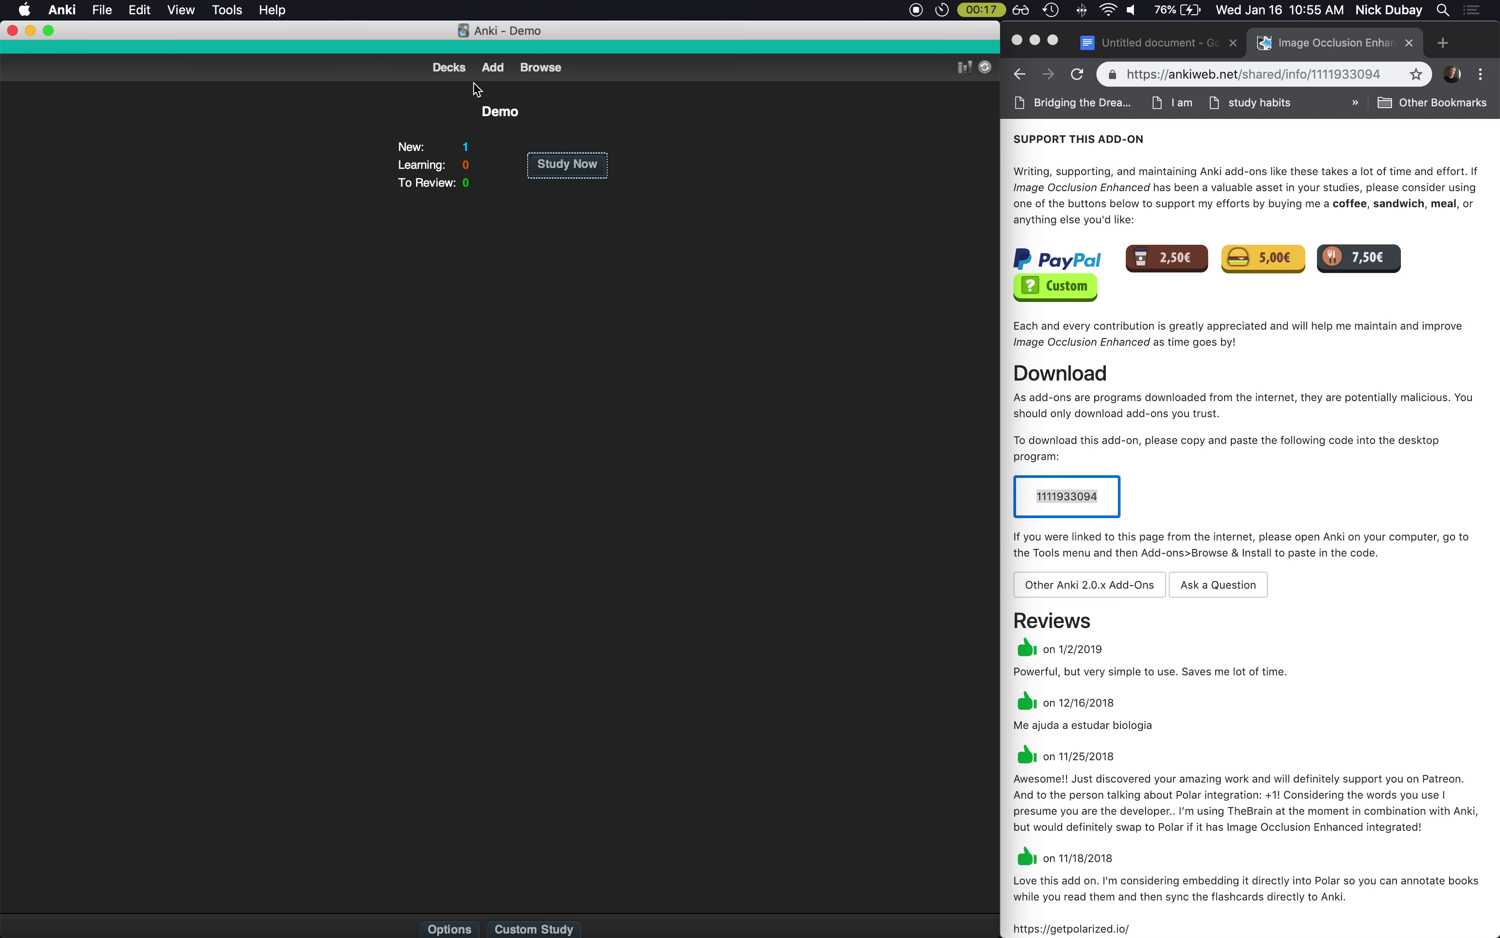
{"action": "key", "text": "d"}
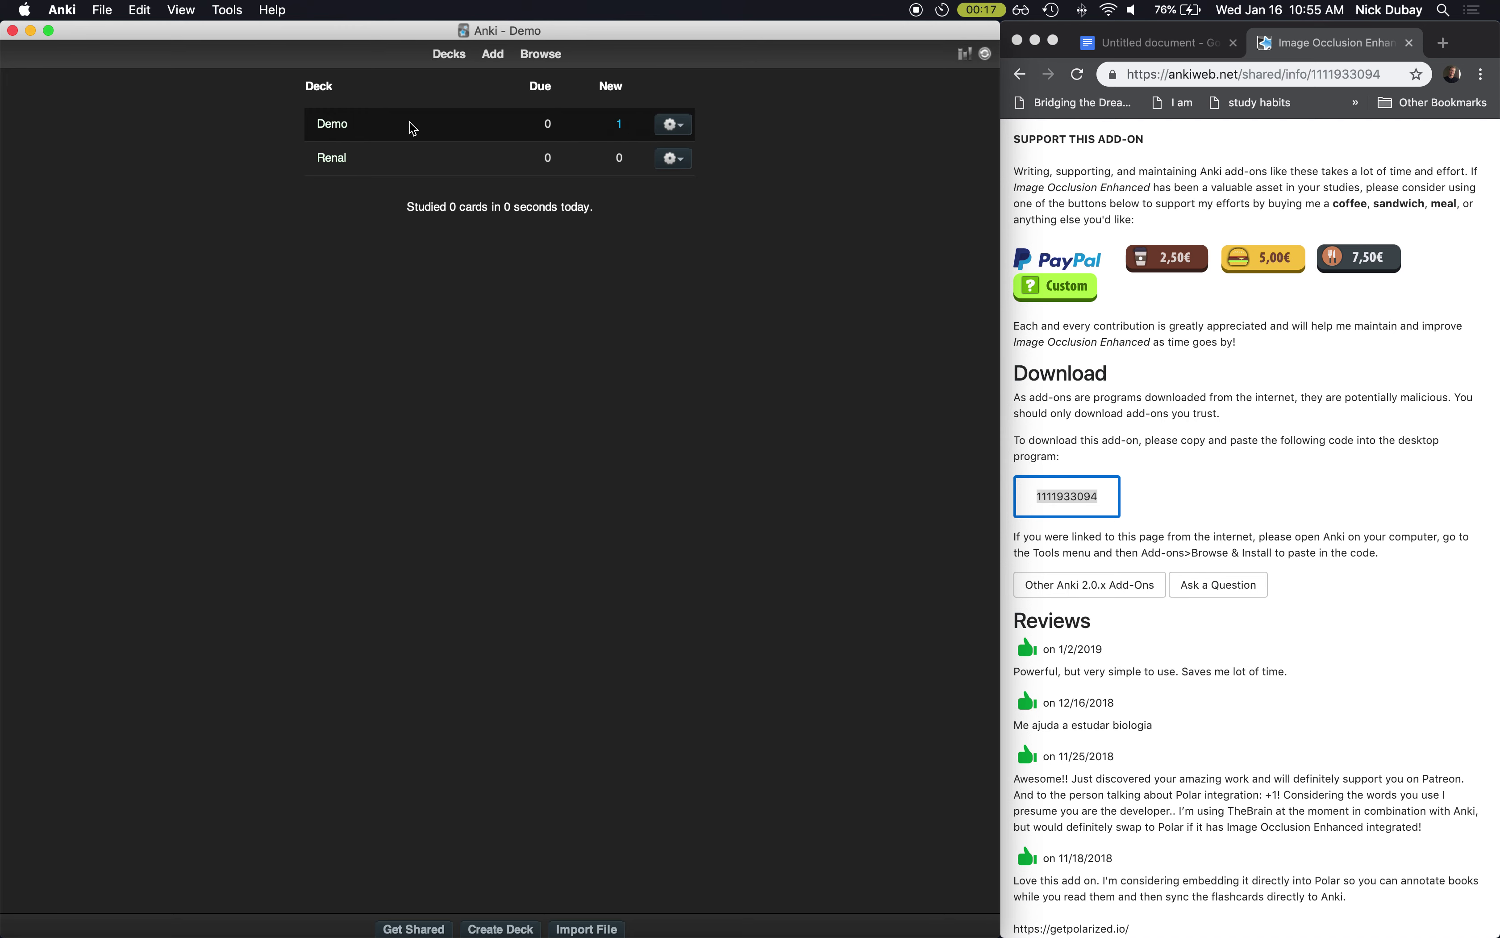
{"action": "left_click", "coordinate": [333, 124]}
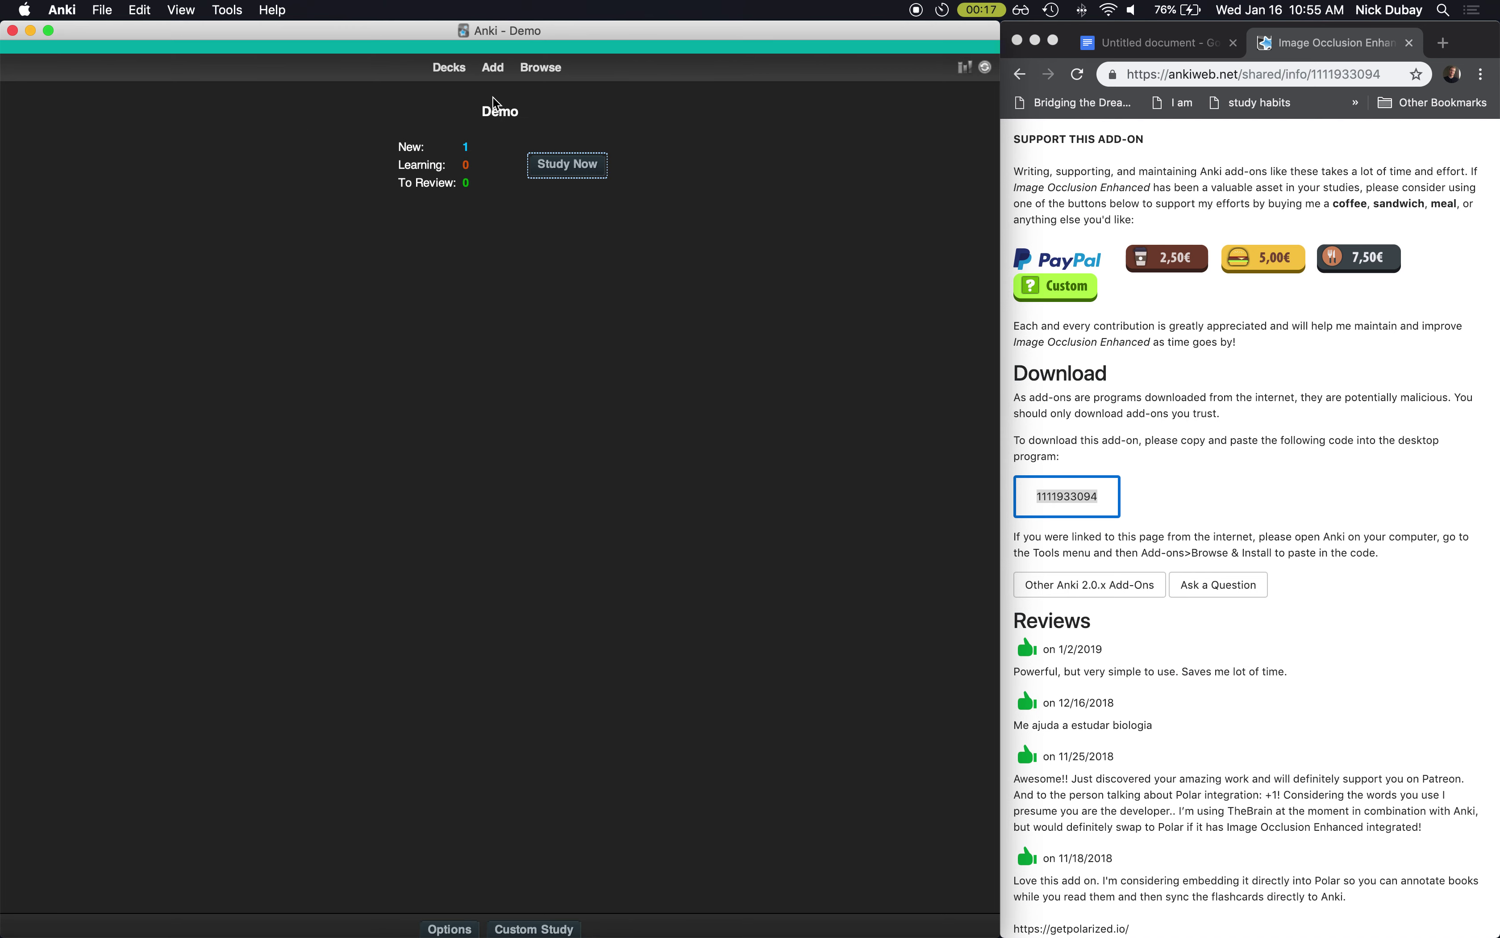
{"action": "left_click", "coordinate": [560, 179]}
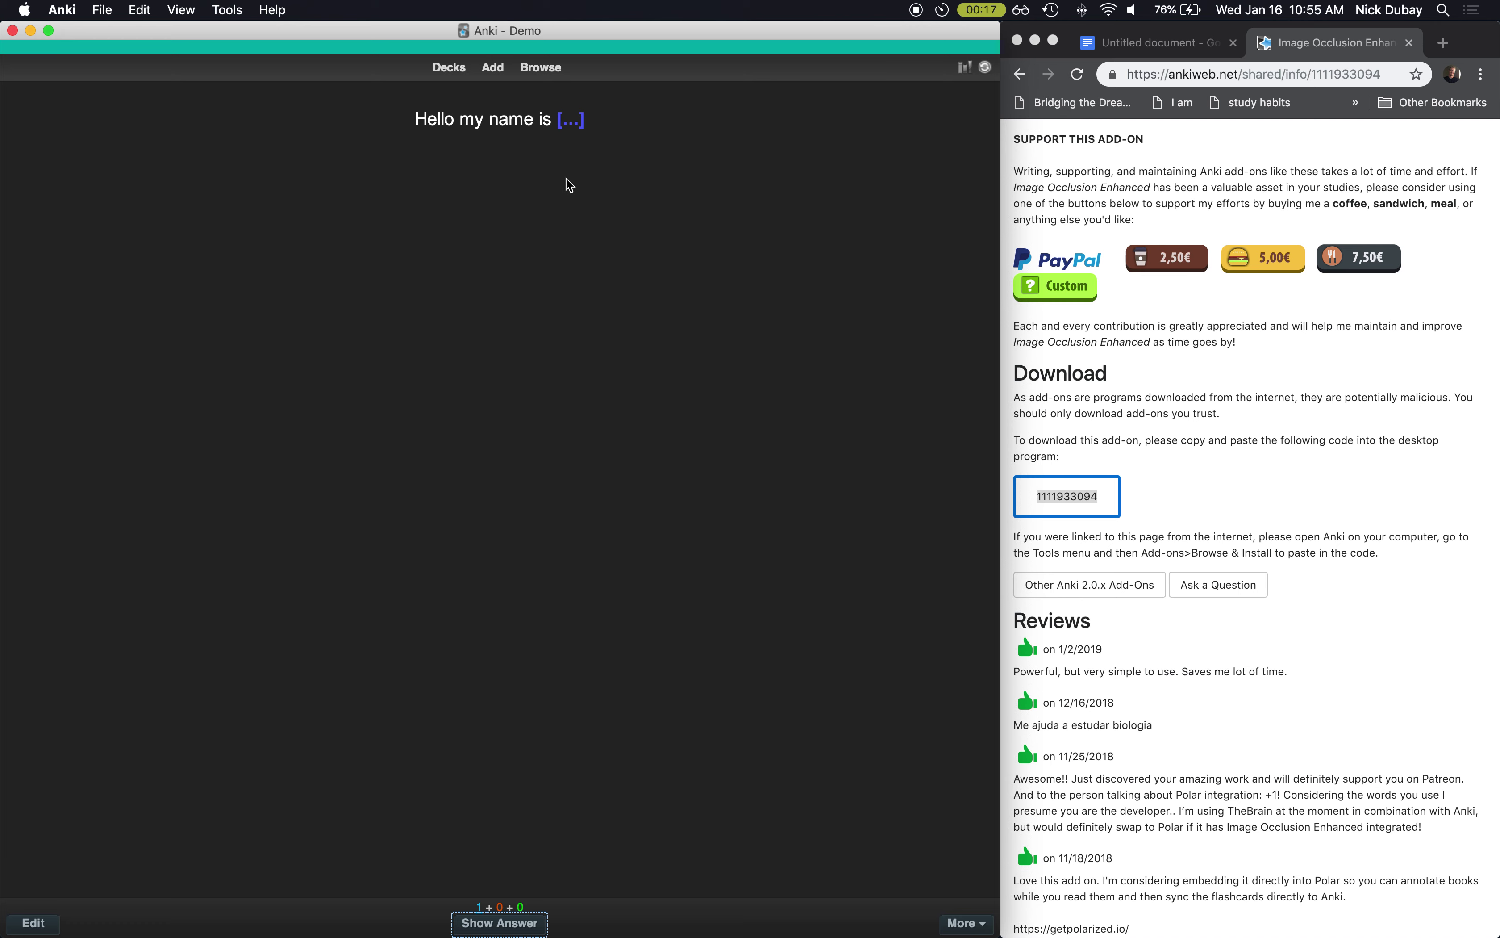
Step: Show the cloze answer, rate the card Good, and go back to Decks
{"action": "left_click", "coordinate": [476, 927]}
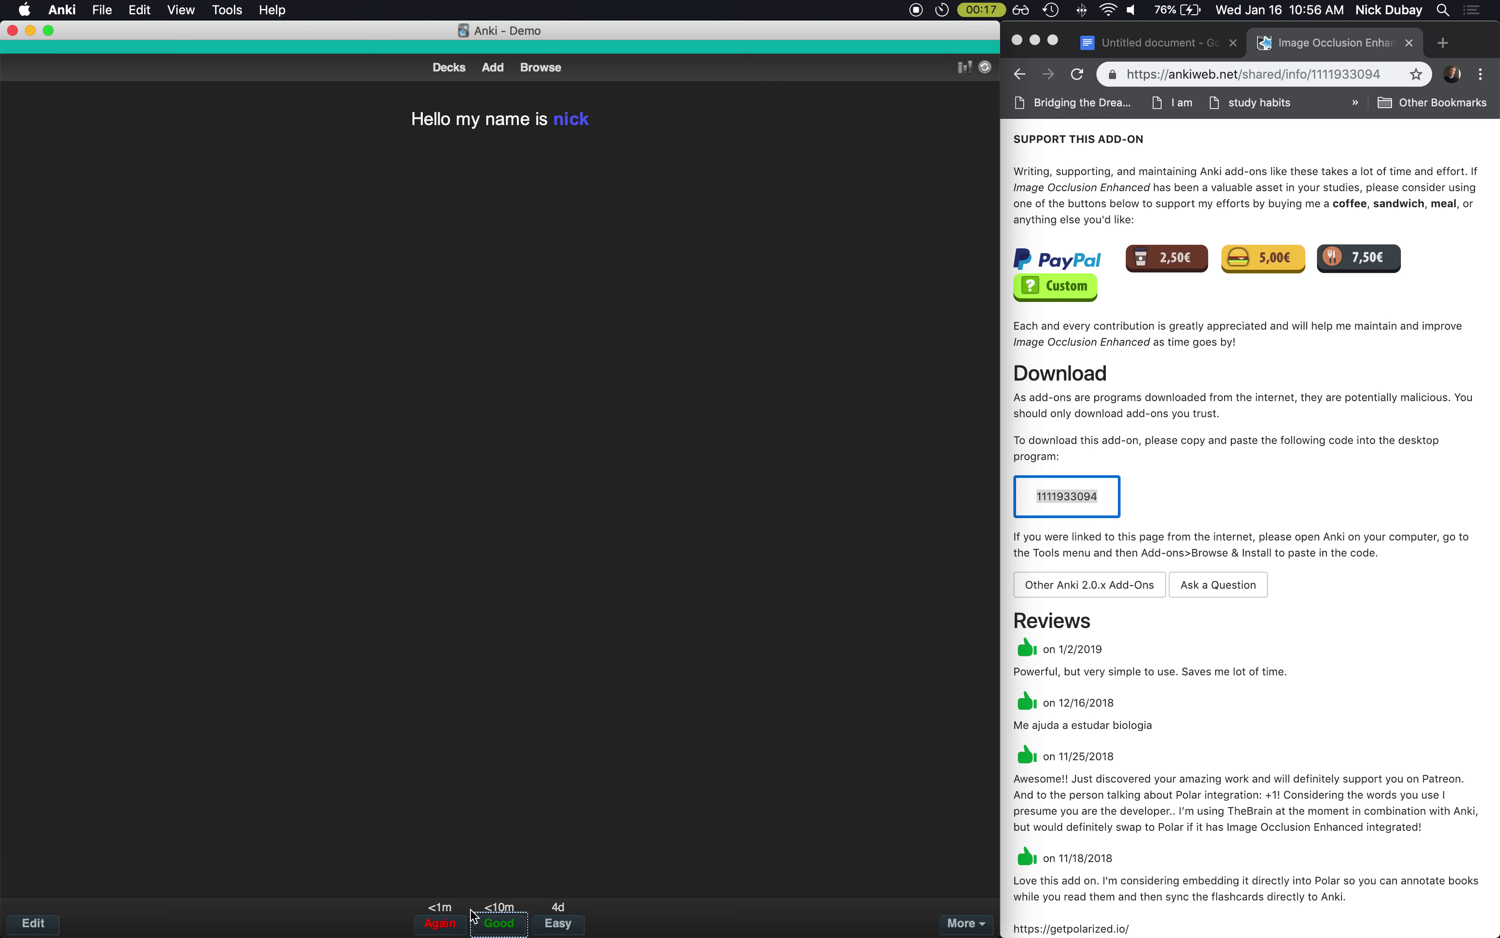
{"action": "left_click", "coordinate": [503, 924]}
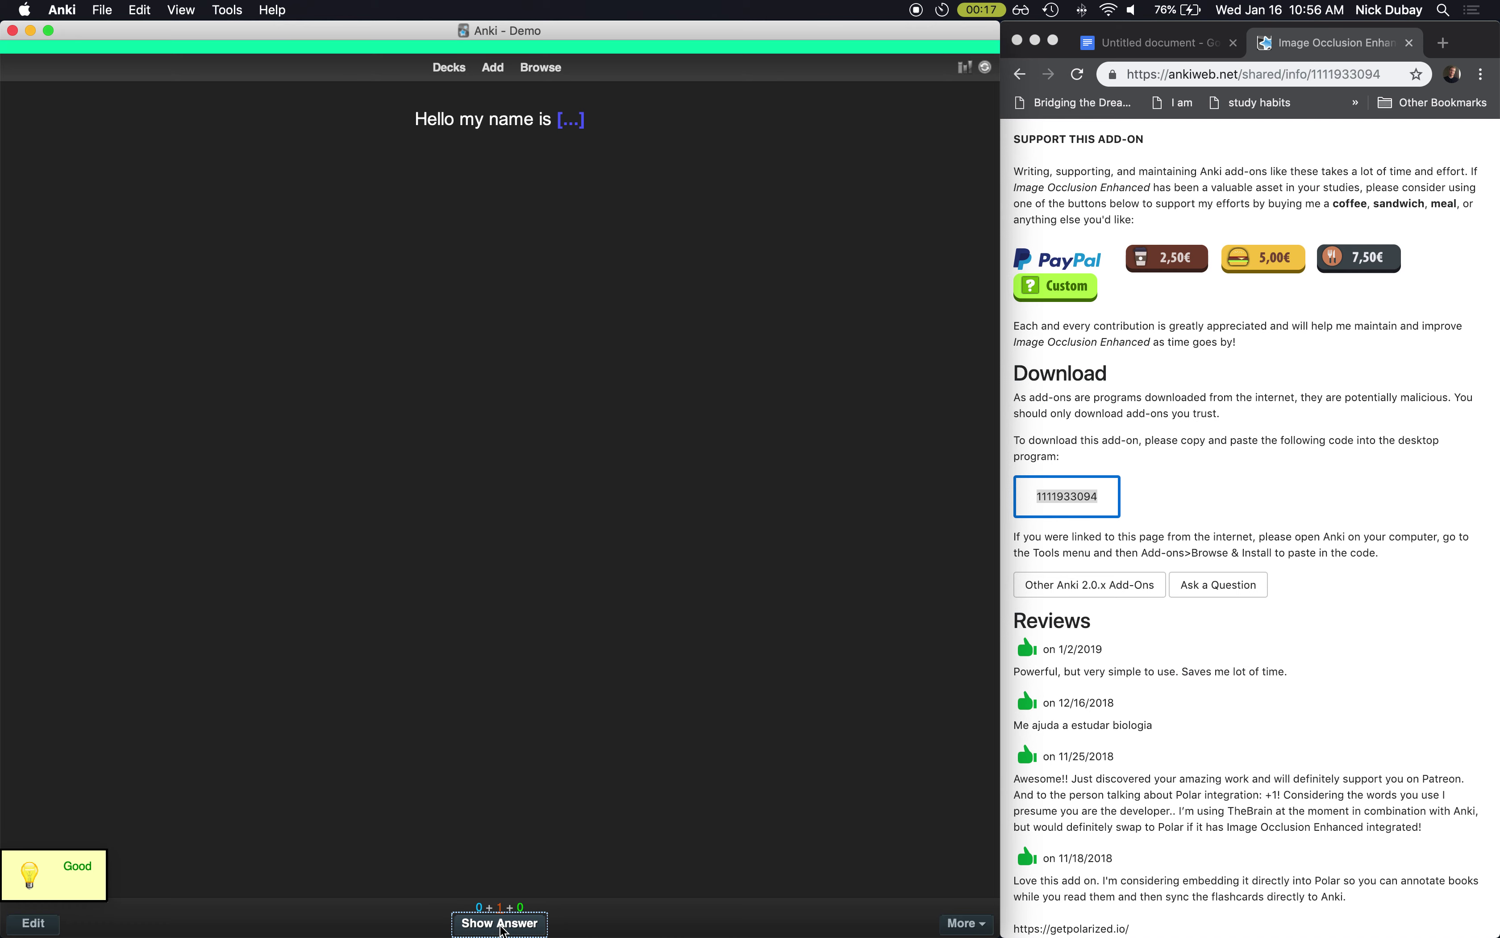
{"action": "left_click", "coordinate": [462, 70]}
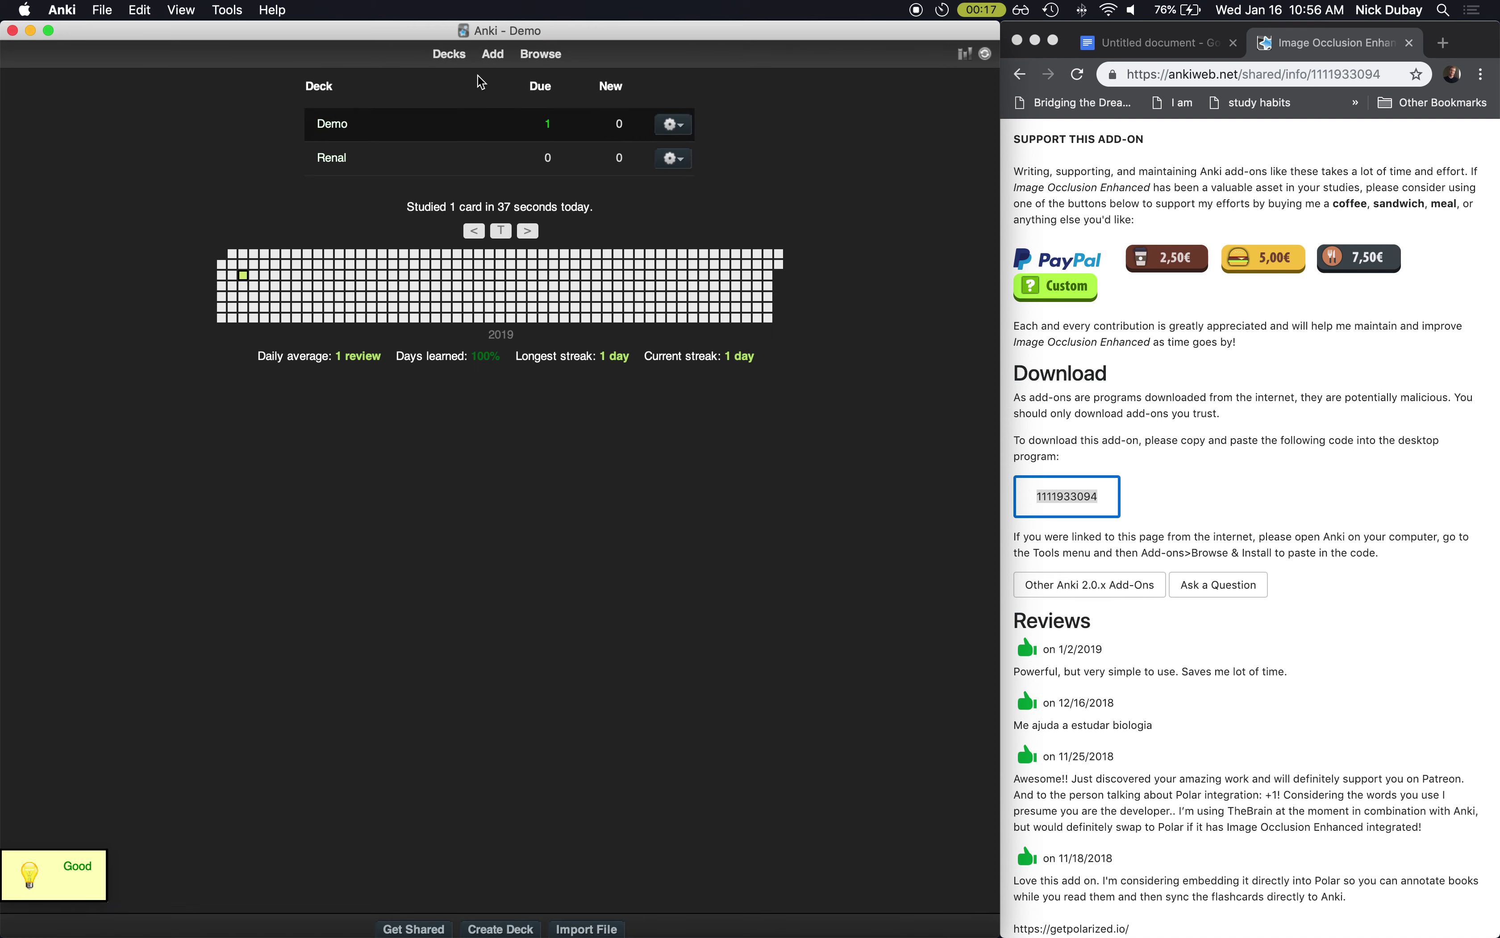
Step: Open the Demo deck's Cloze Add window again, then open a new Chrome tab
{"action": "left_click", "coordinate": [333, 124]}
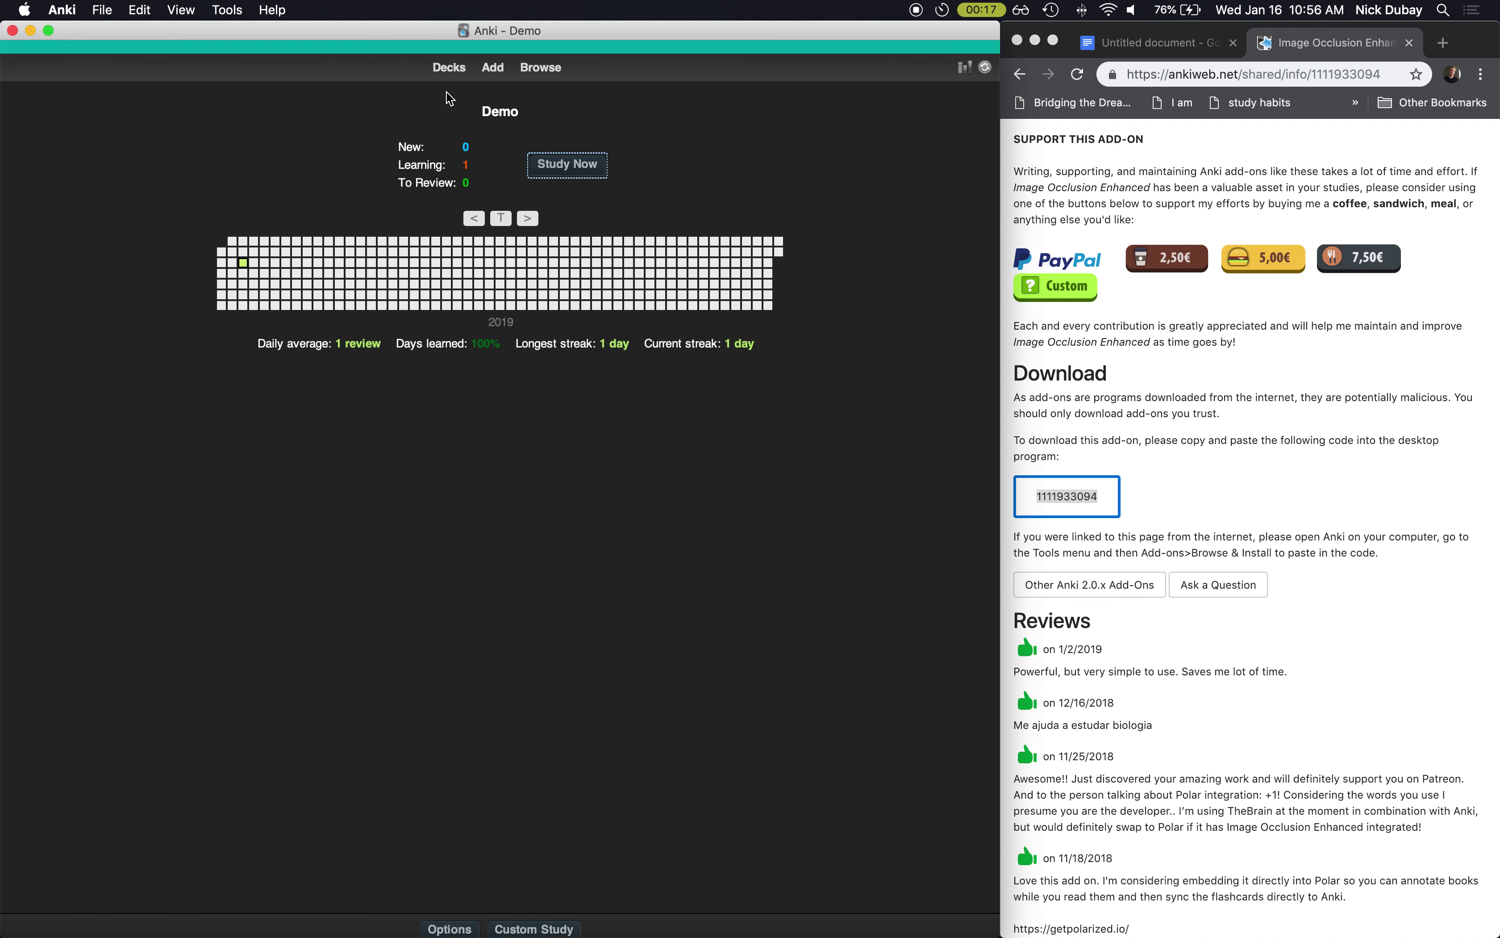
{"action": "left_click", "coordinate": [494, 67]}
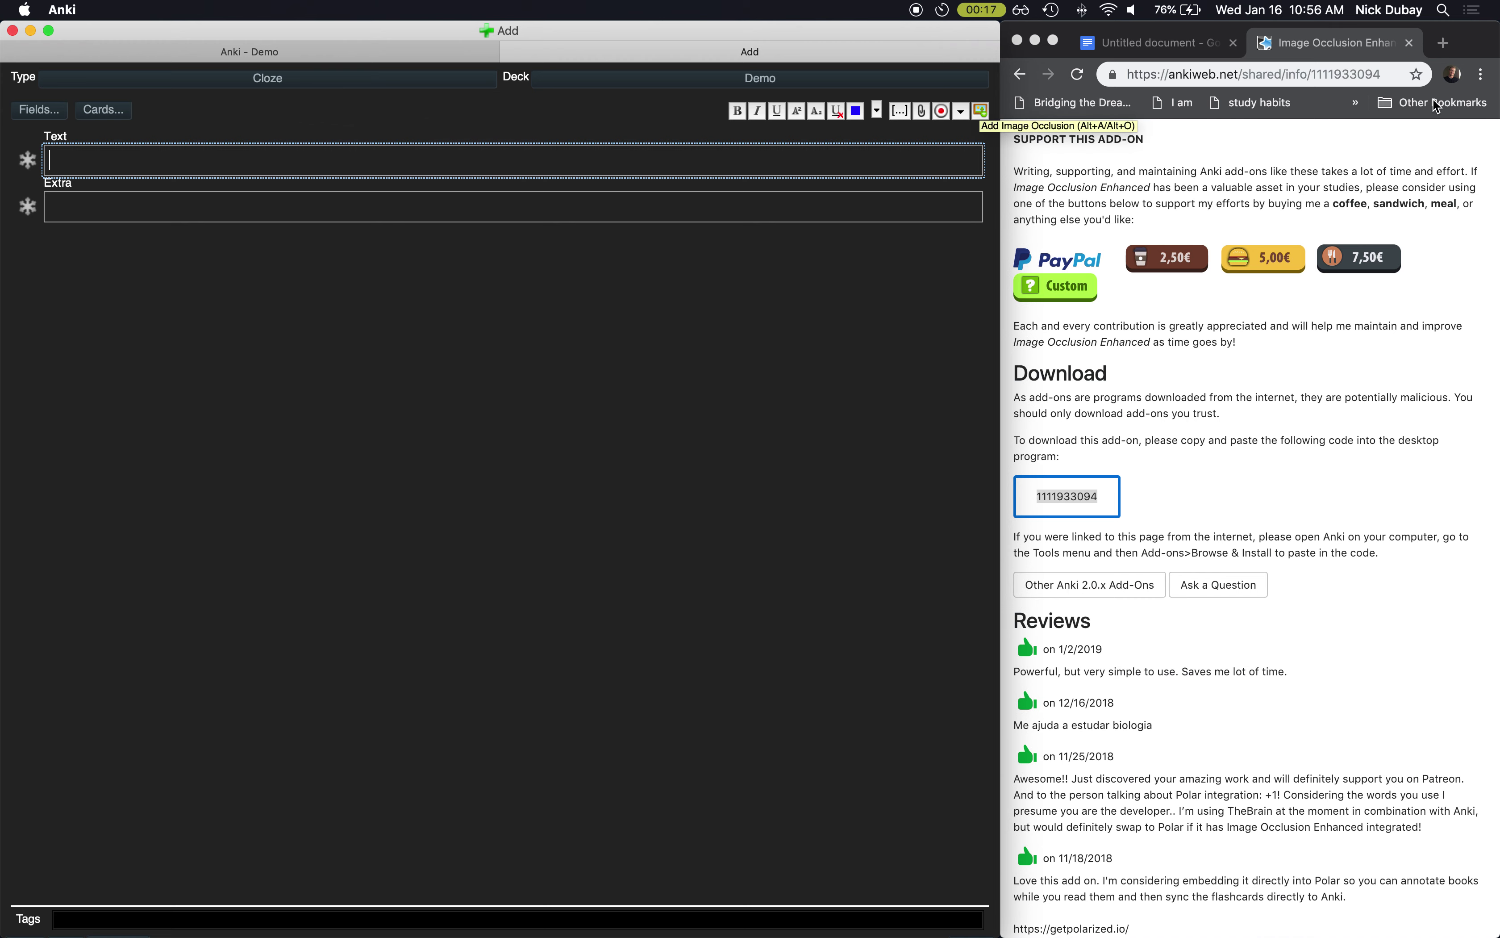
{"action": "left_click", "coordinate": [1447, 44]}
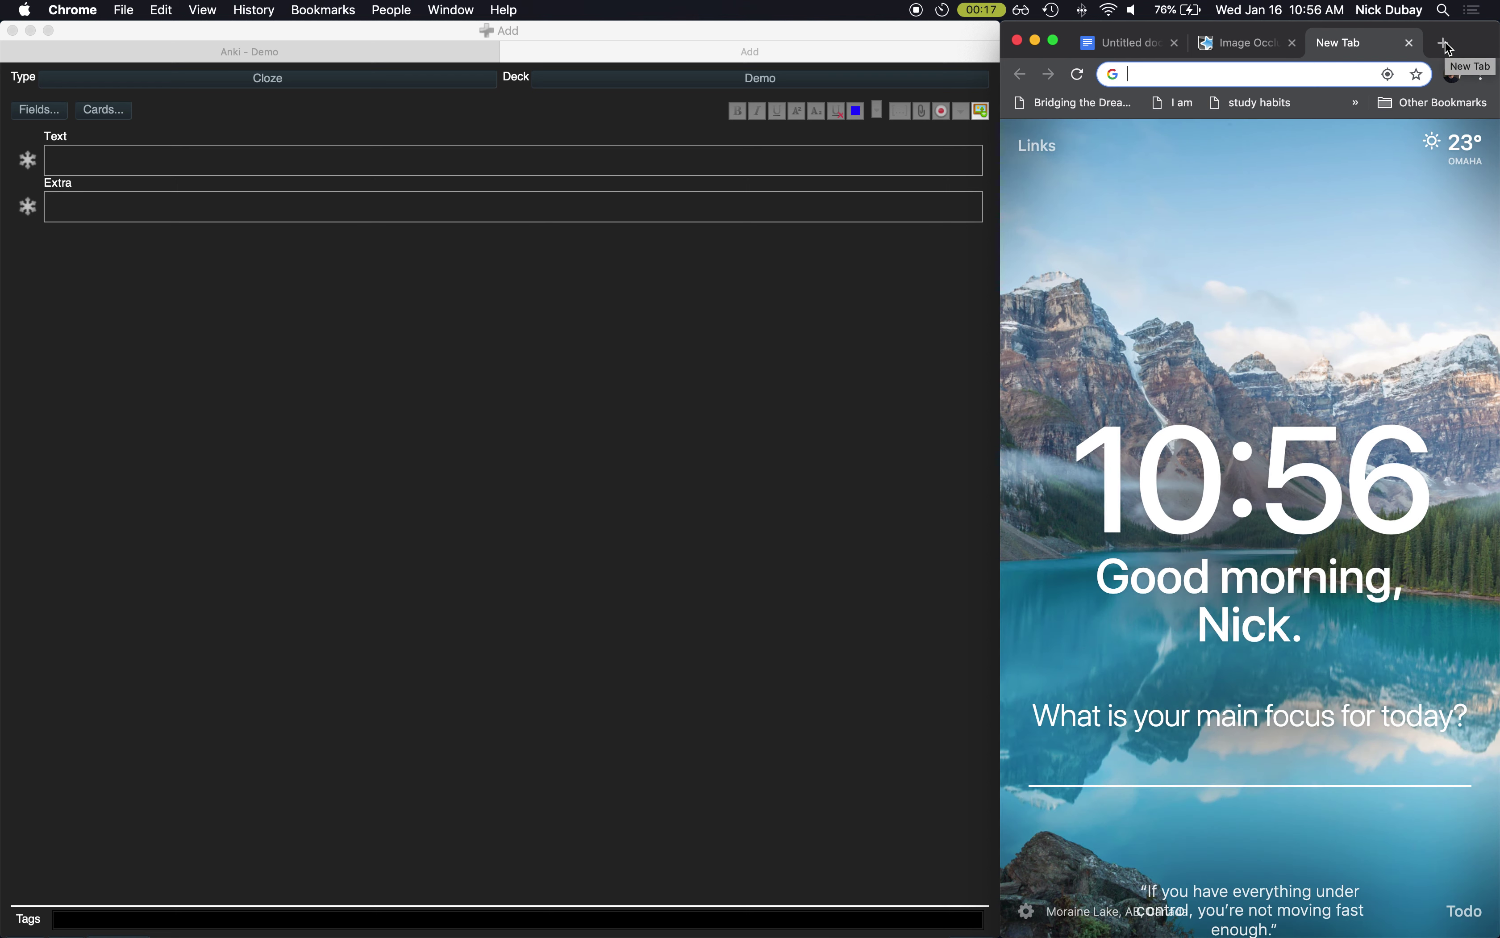
Step: Image-search 'renal anatomy' and open the Wikipedia kidney diagram alone in a new tab
{"action": "type", "text": "renal anatomy"}
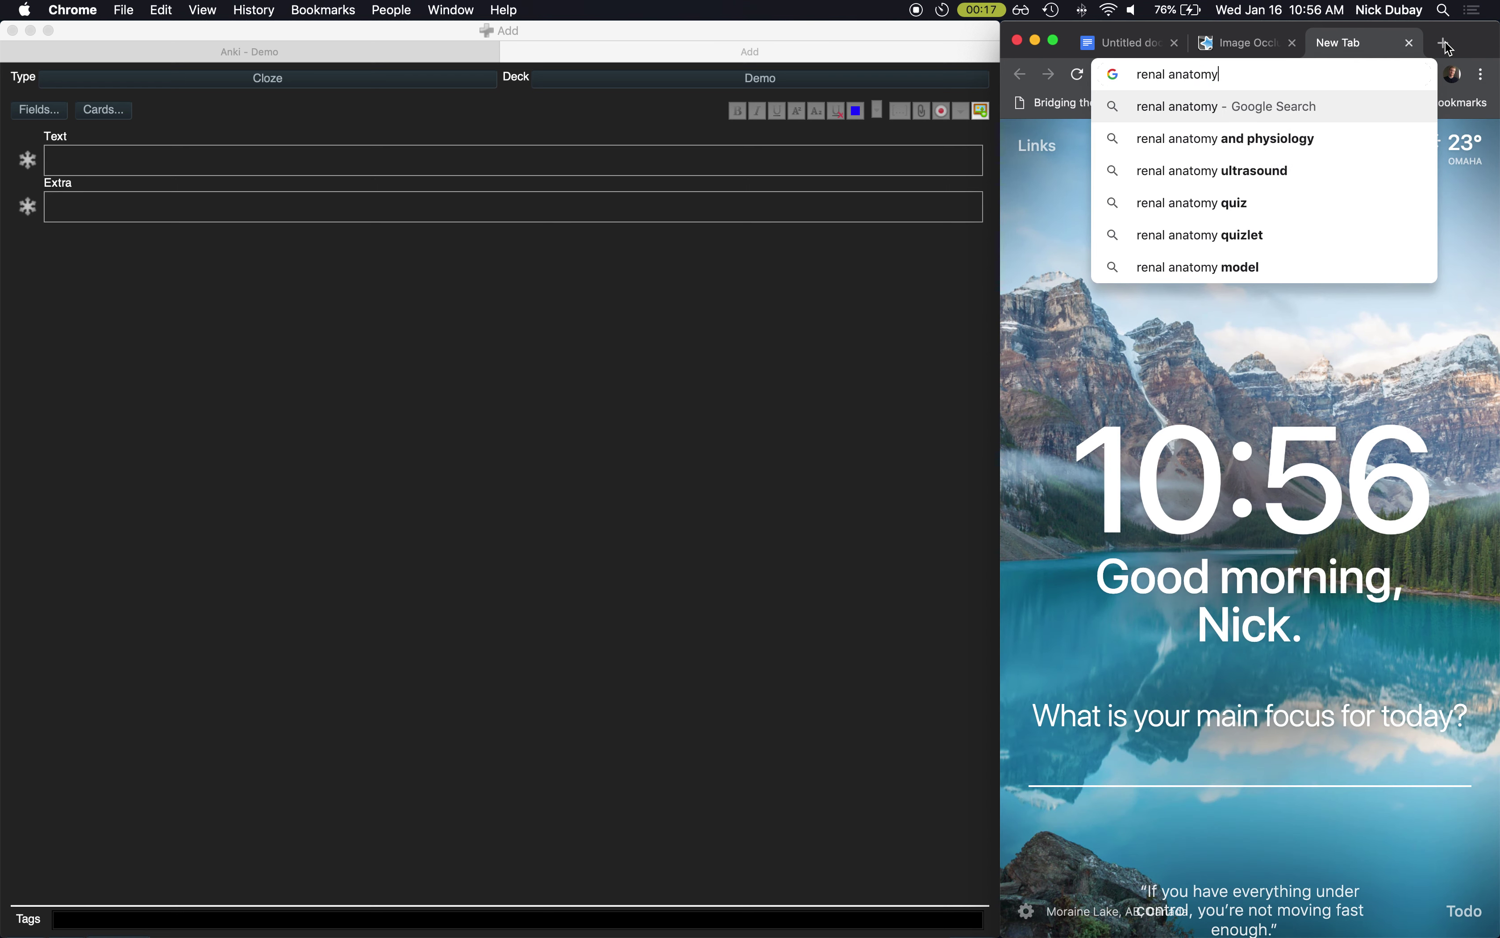
{"action": "key", "text": "Return"}
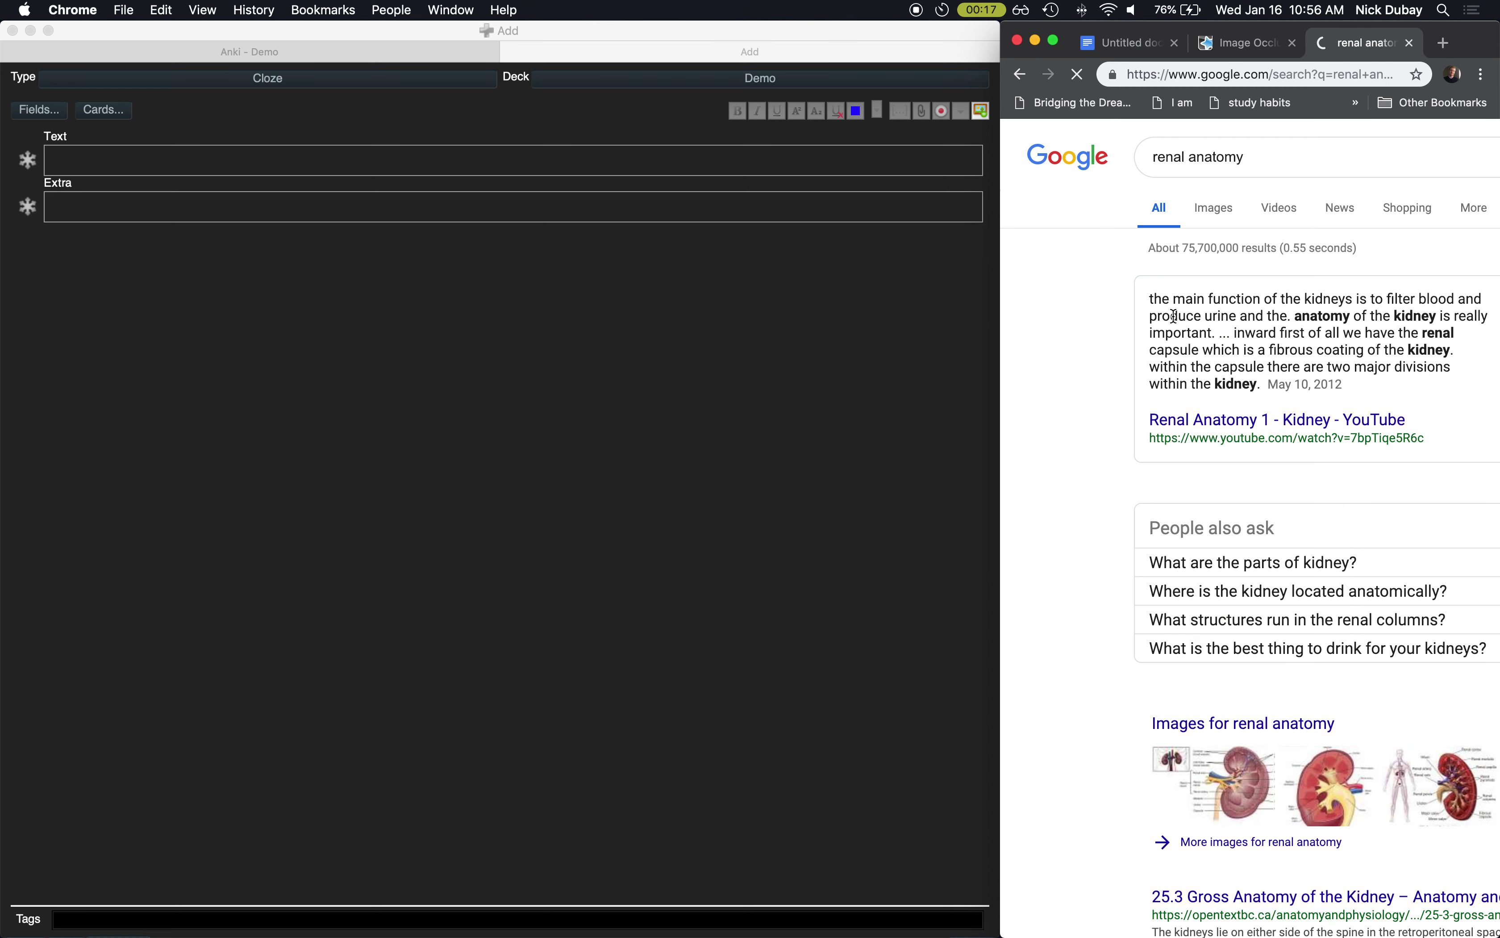
{"action": "left_click", "coordinate": [1216, 211]}
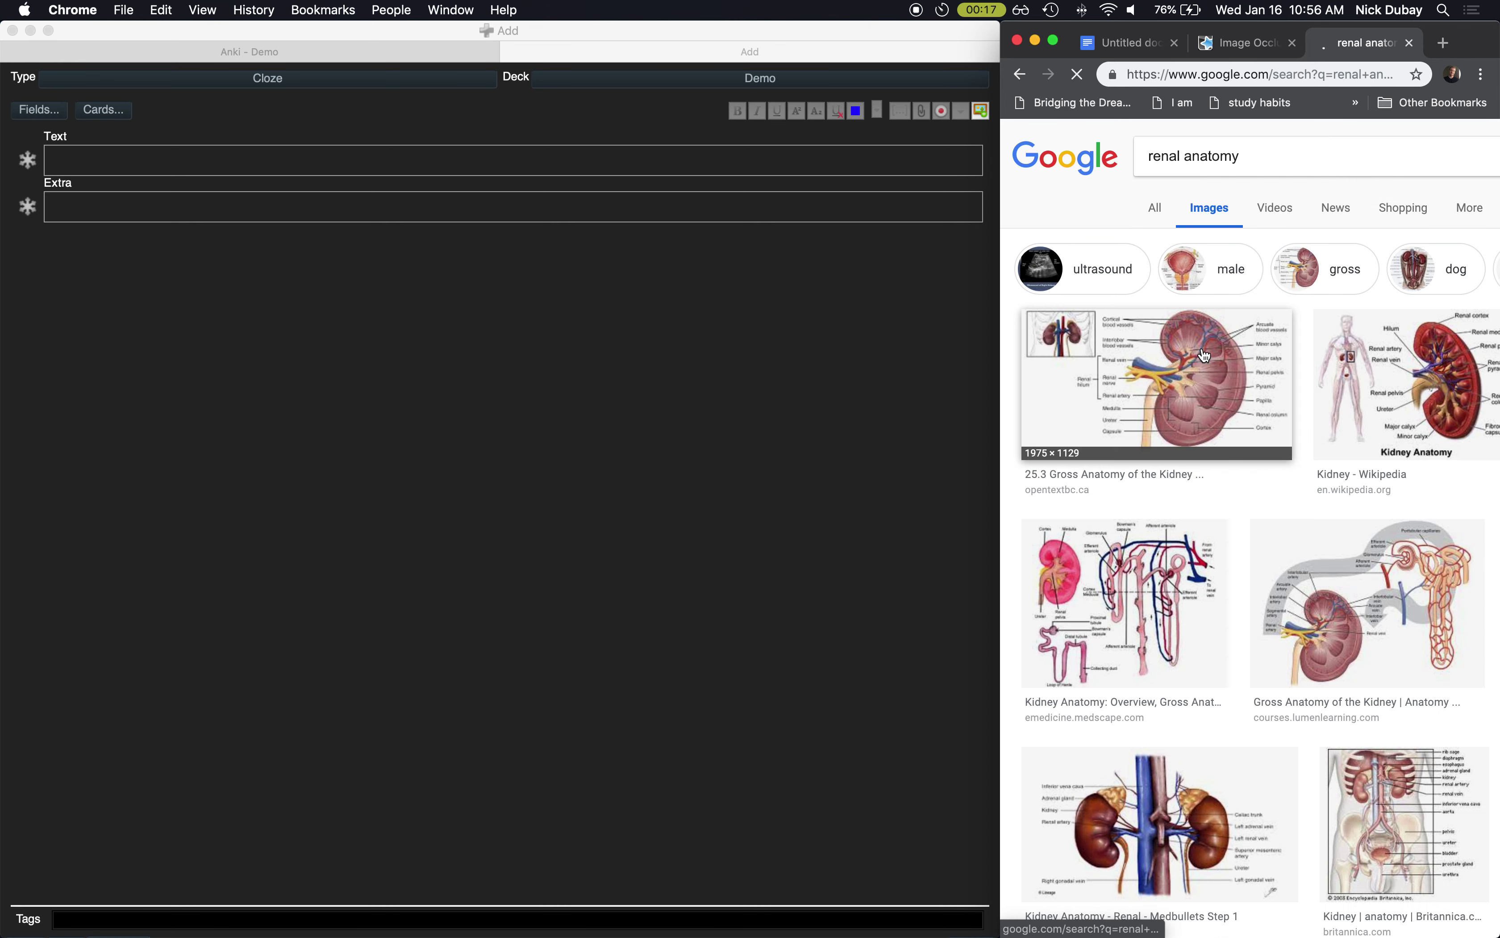
{"action": "left_click", "coordinate": [1364, 371]}
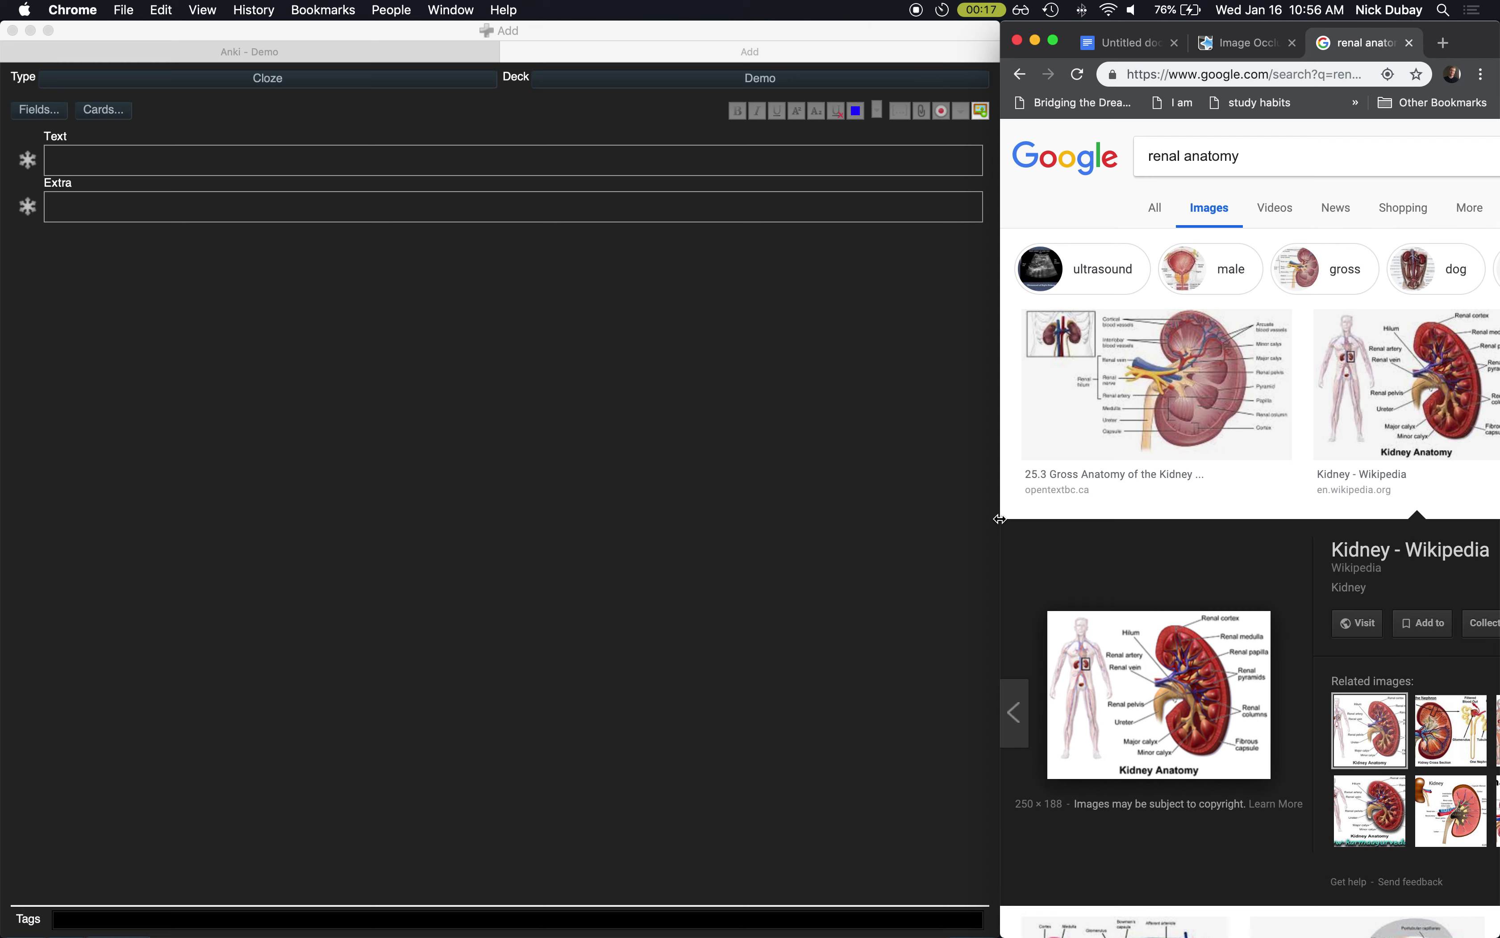
{"action": "right_click", "coordinate": [1114, 656]}
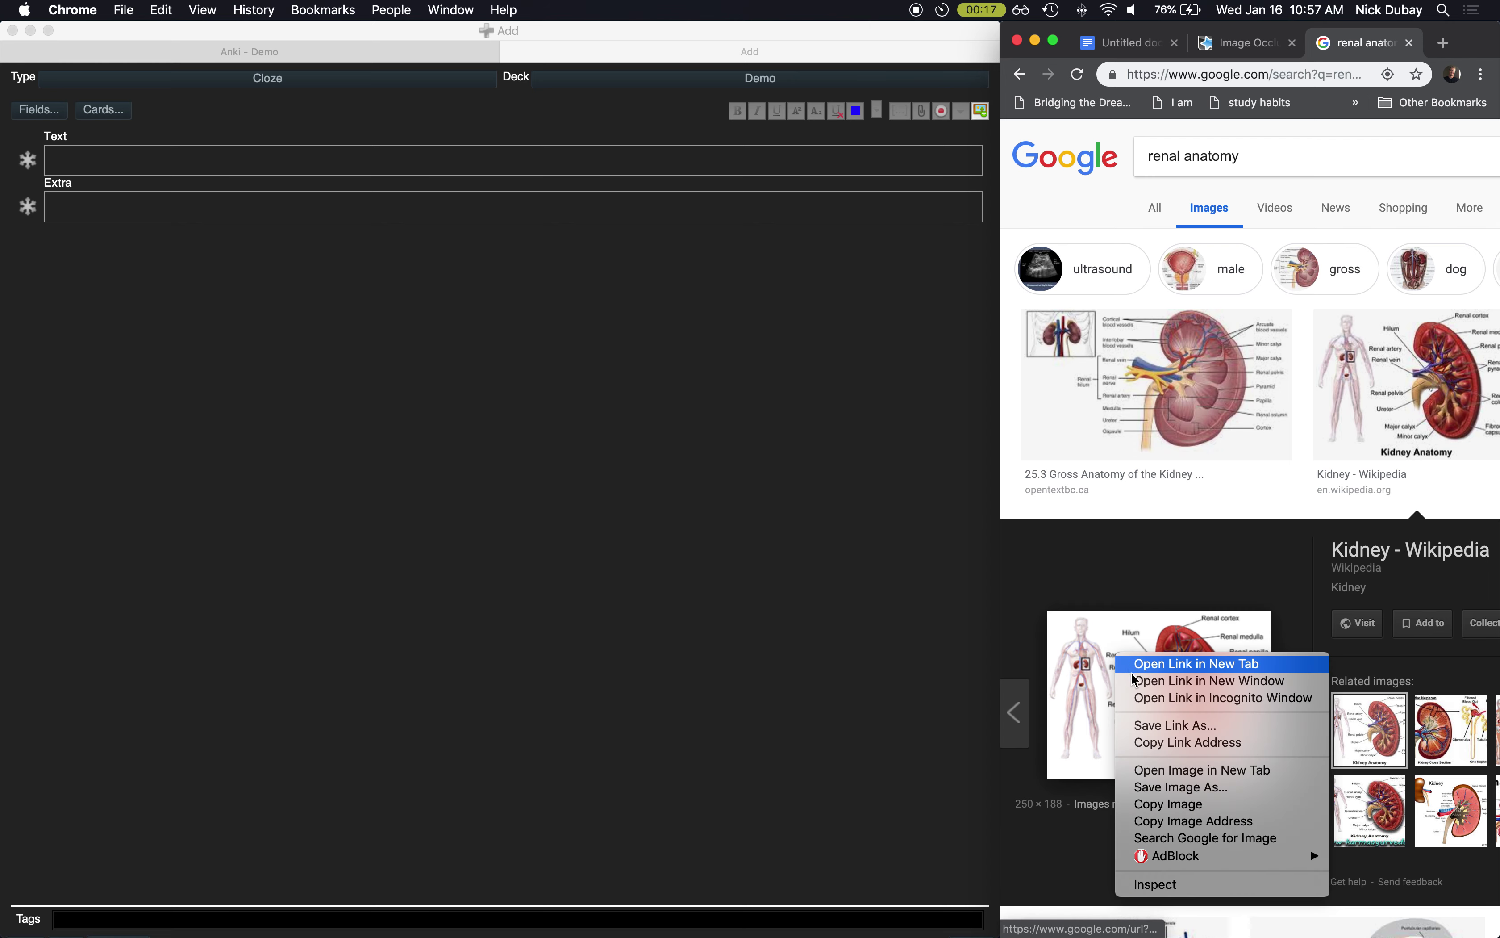
{"action": "left_click", "coordinate": [1153, 769]}
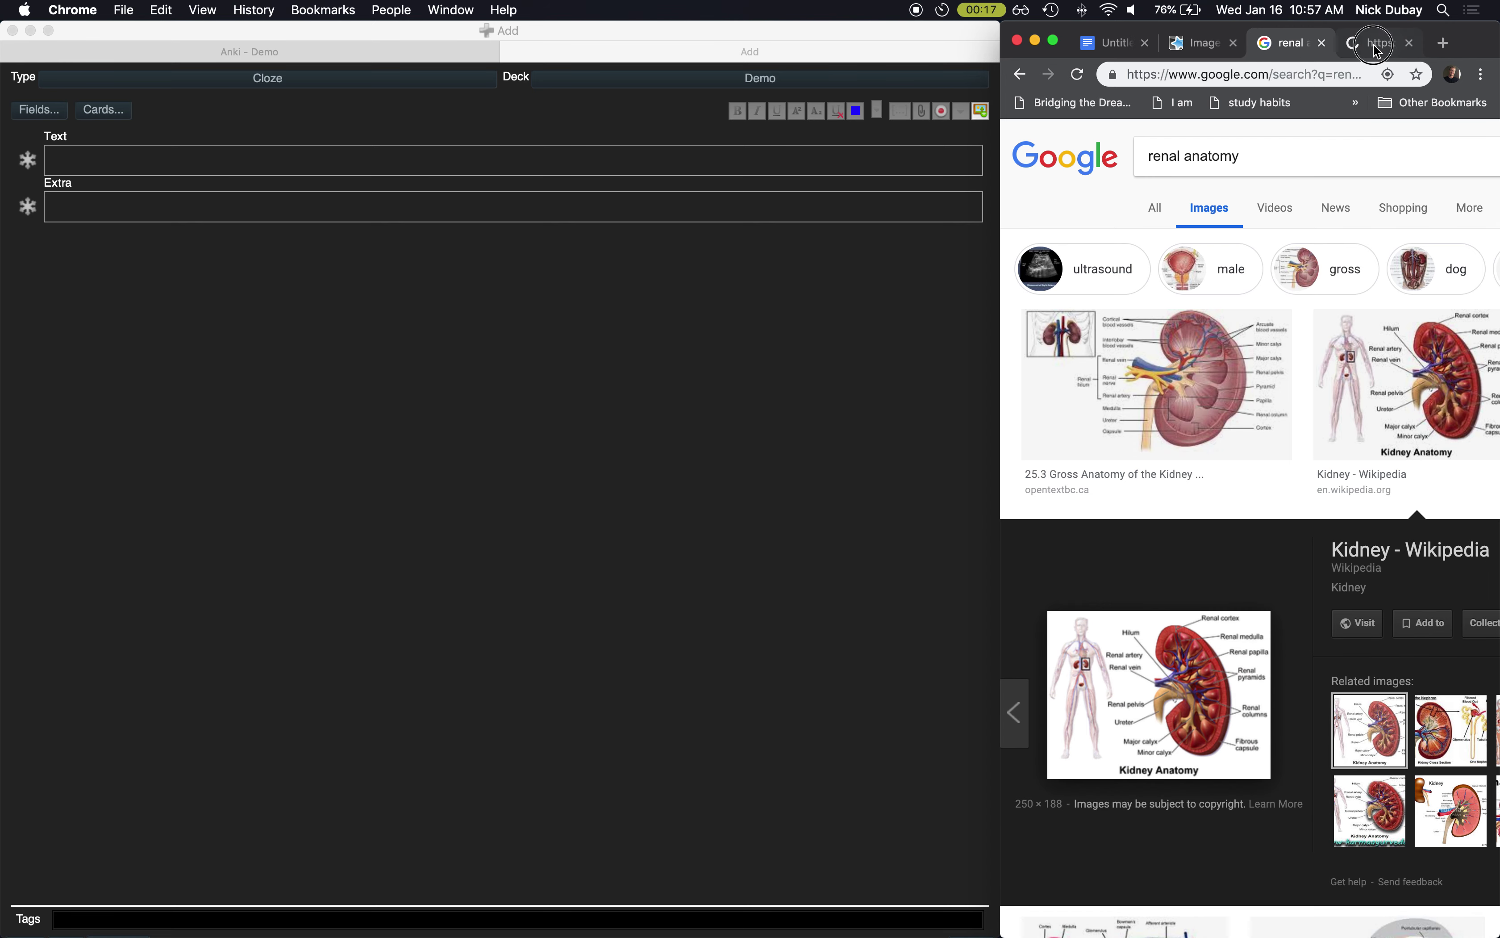
{"action": "left_click", "coordinate": [1373, 42]}
Step: Widen the browser and capture the kidney diagram with a Cmd+Shift+4 region screenshot
{"action": "left_click_drag", "start_coordinate": [1001, 307], "coordinate": [696, 307]}
{"action": "scroll", "coordinate": [1101, 625], "scroll_direction": "up", "scroll_amount": 5}
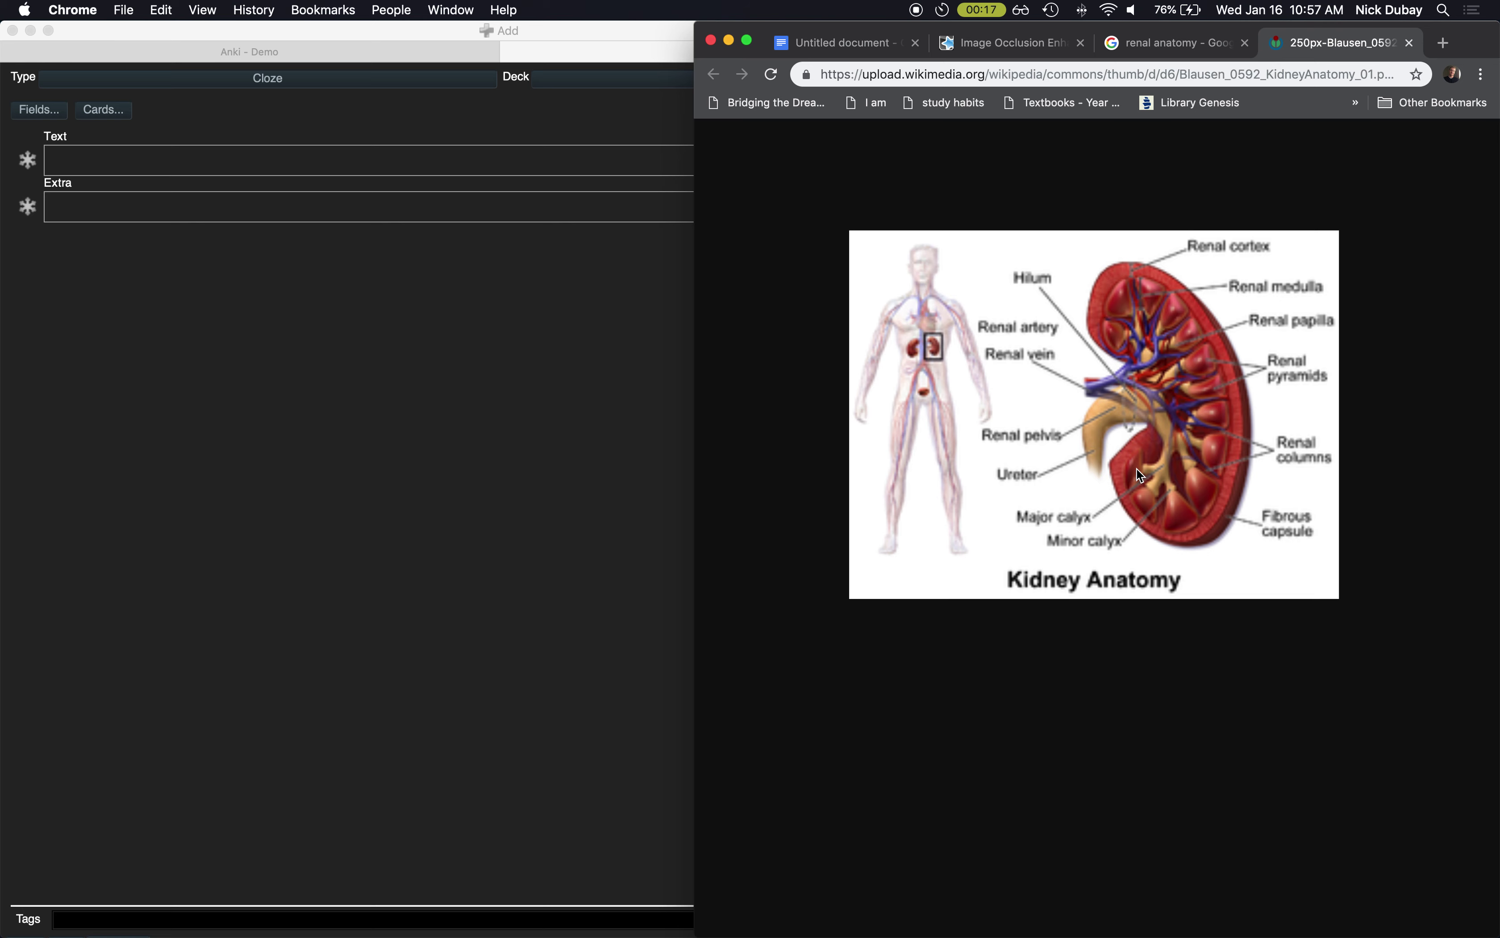
{"action": "key", "text": "super+shift+4"}
{"action": "left_click_drag", "start_coordinate": [849, 231], "coordinate": [1338, 595]}
Step: Back in Anki's Add window, start an image occlusion note from the kidney screenshot
{"action": "left_click", "coordinate": [420, 482]}
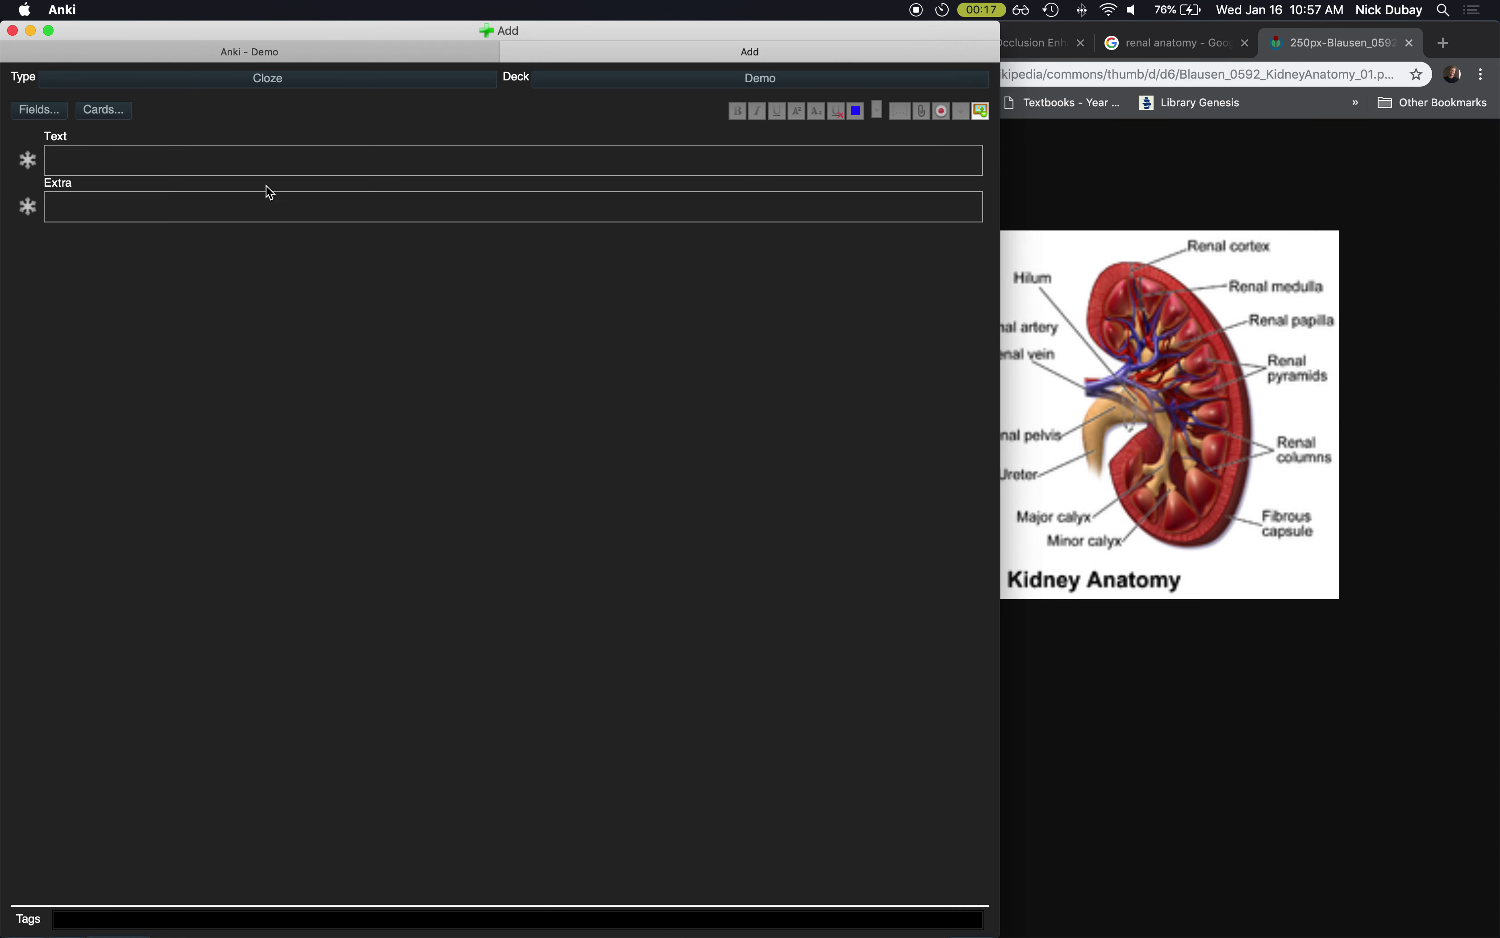
{"action": "left_click", "coordinate": [223, 160]}
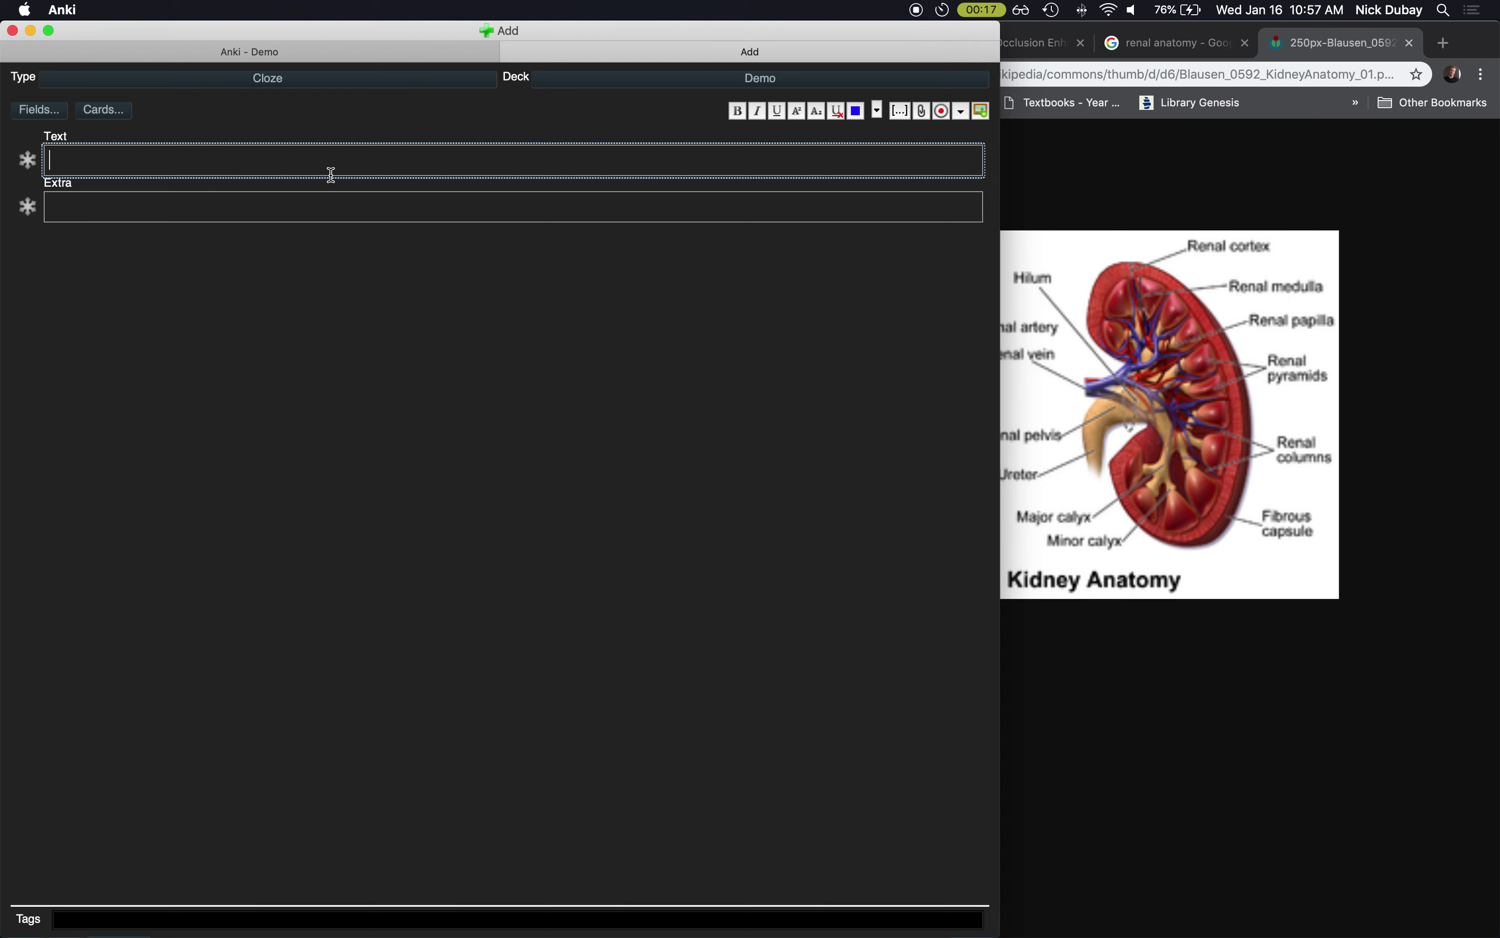
{"action": "left_click", "coordinate": [557, 317]}
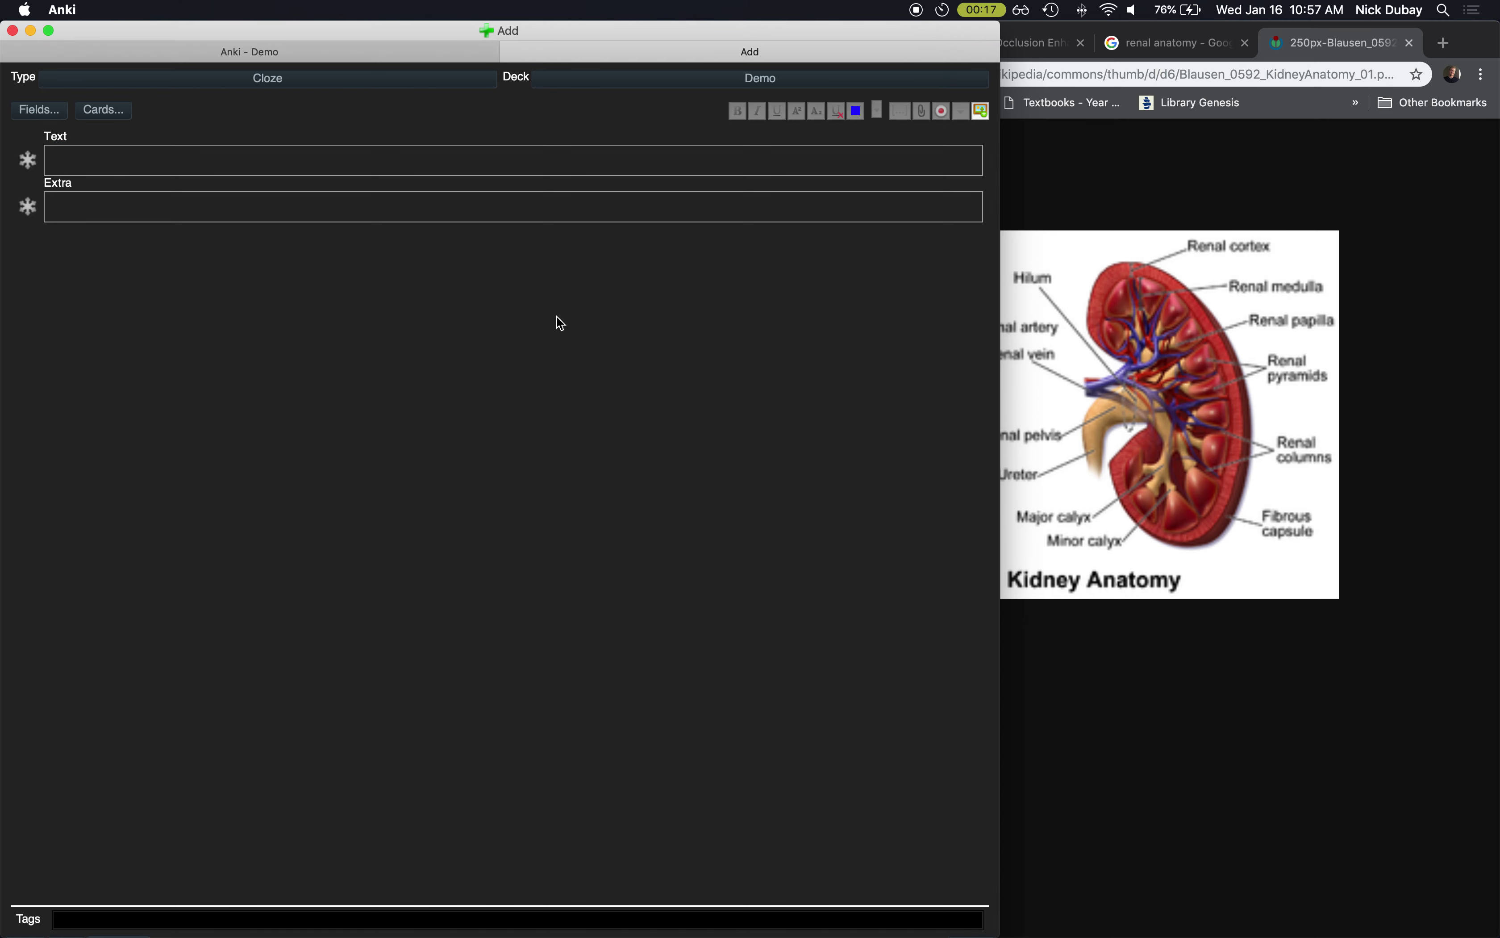
{"action": "left_click", "coordinate": [982, 115]}
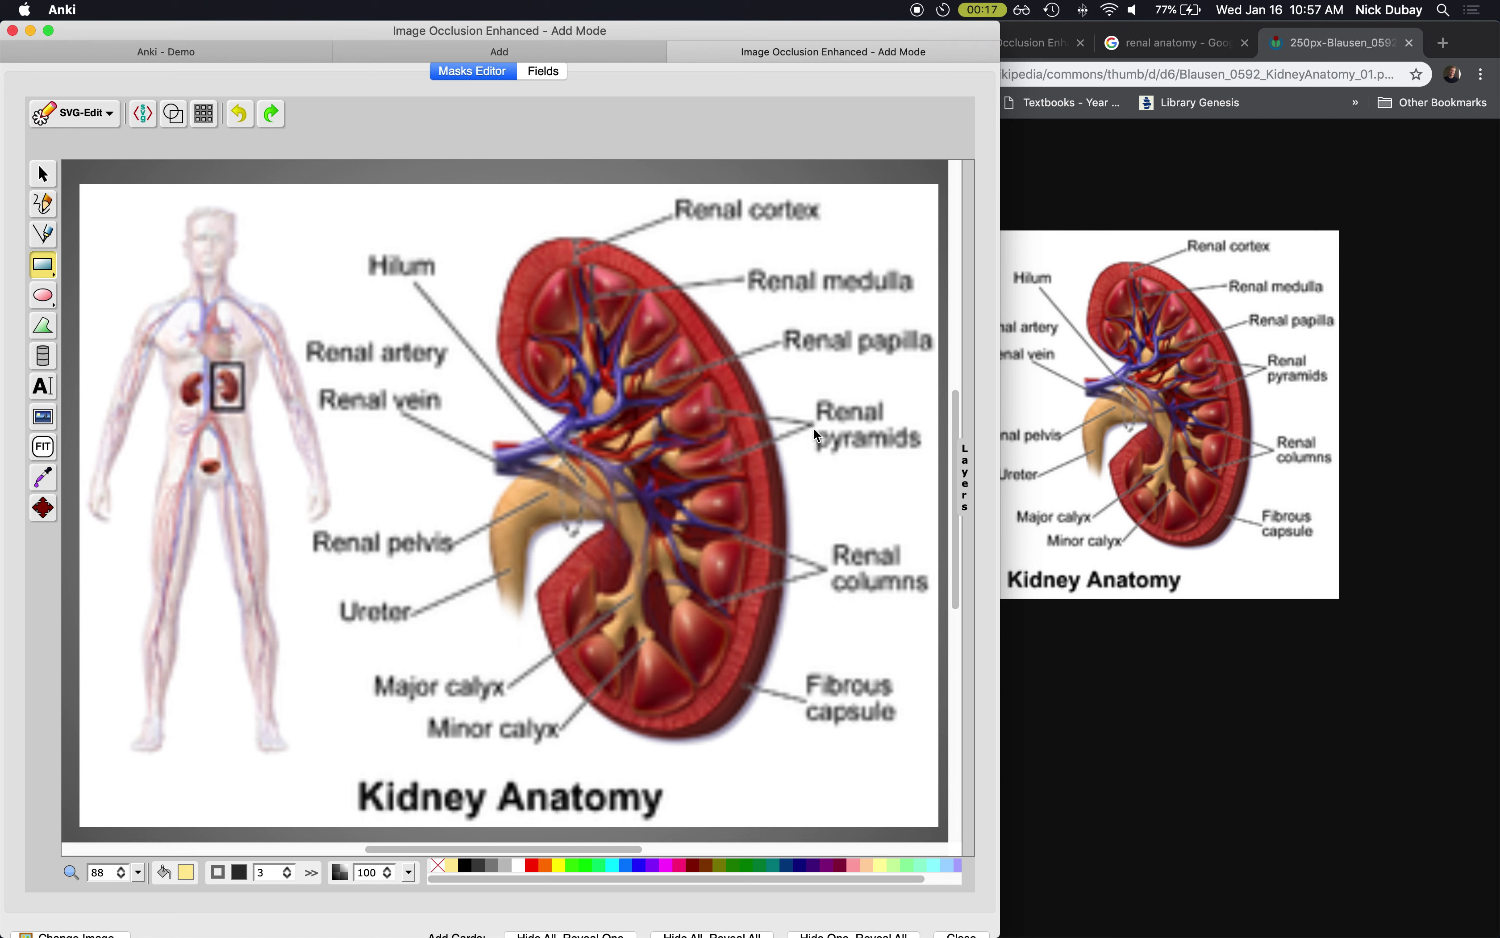
Step: Mask the Hilum, Renal artery, Renal vein, Renal pelvis and Ureter labels and add the cards
{"action": "left_click", "coordinate": [349, 244]}
{"action": "left_click_drag", "start_coordinate": [349, 247], "coordinate": [445, 290]}
{"action": "left_click_drag", "start_coordinate": [295, 330], "coordinate": [457, 375]}
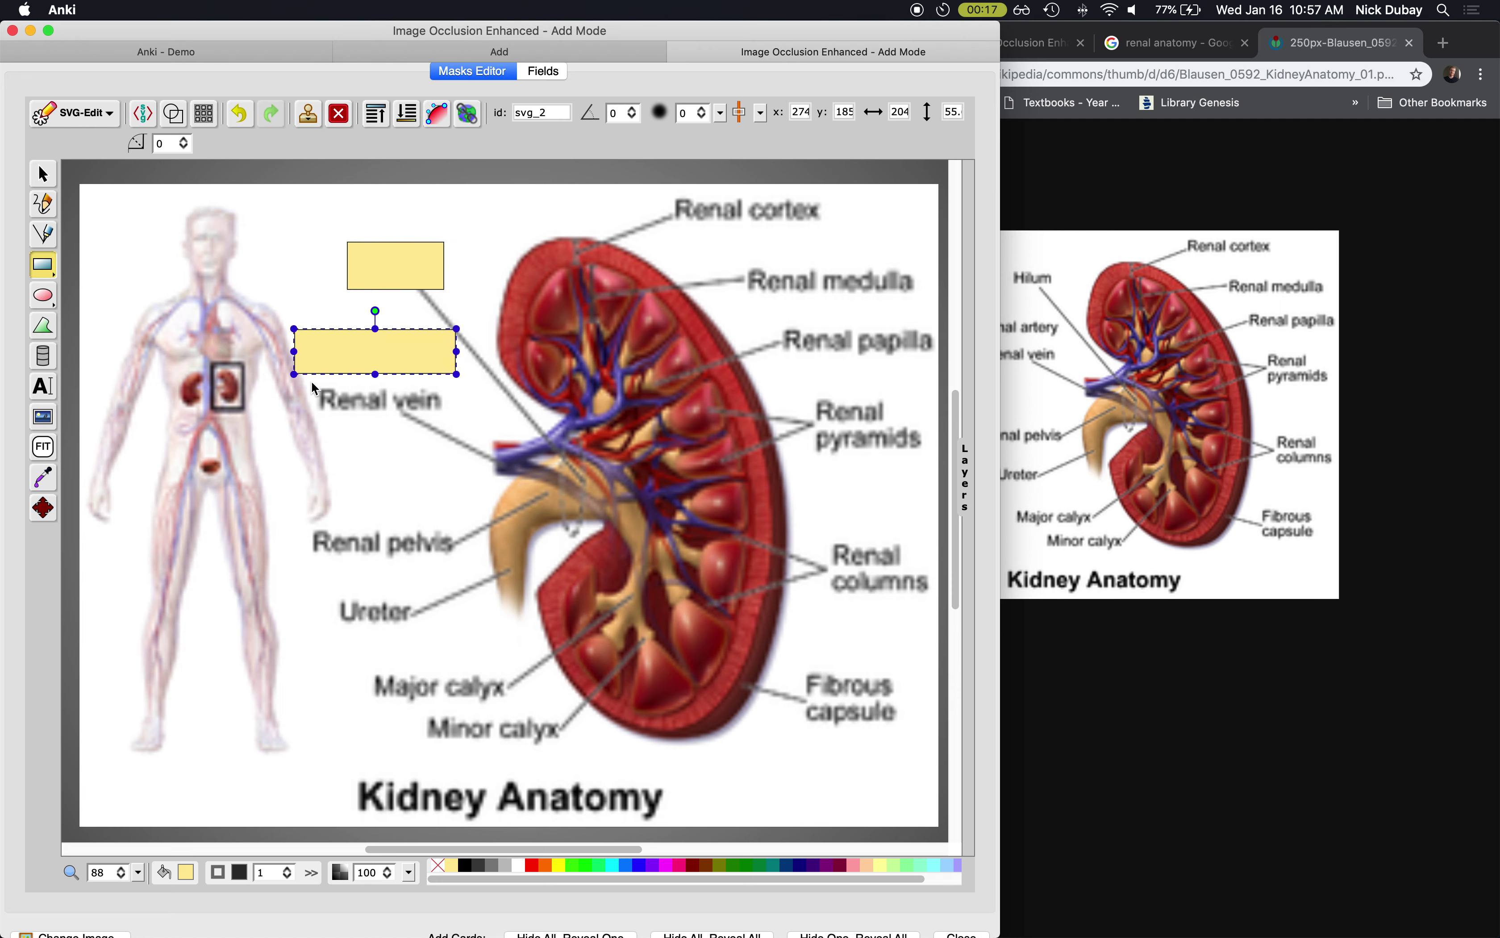
{"action": "left_click_drag", "start_coordinate": [311, 381], "coordinate": [450, 417]}
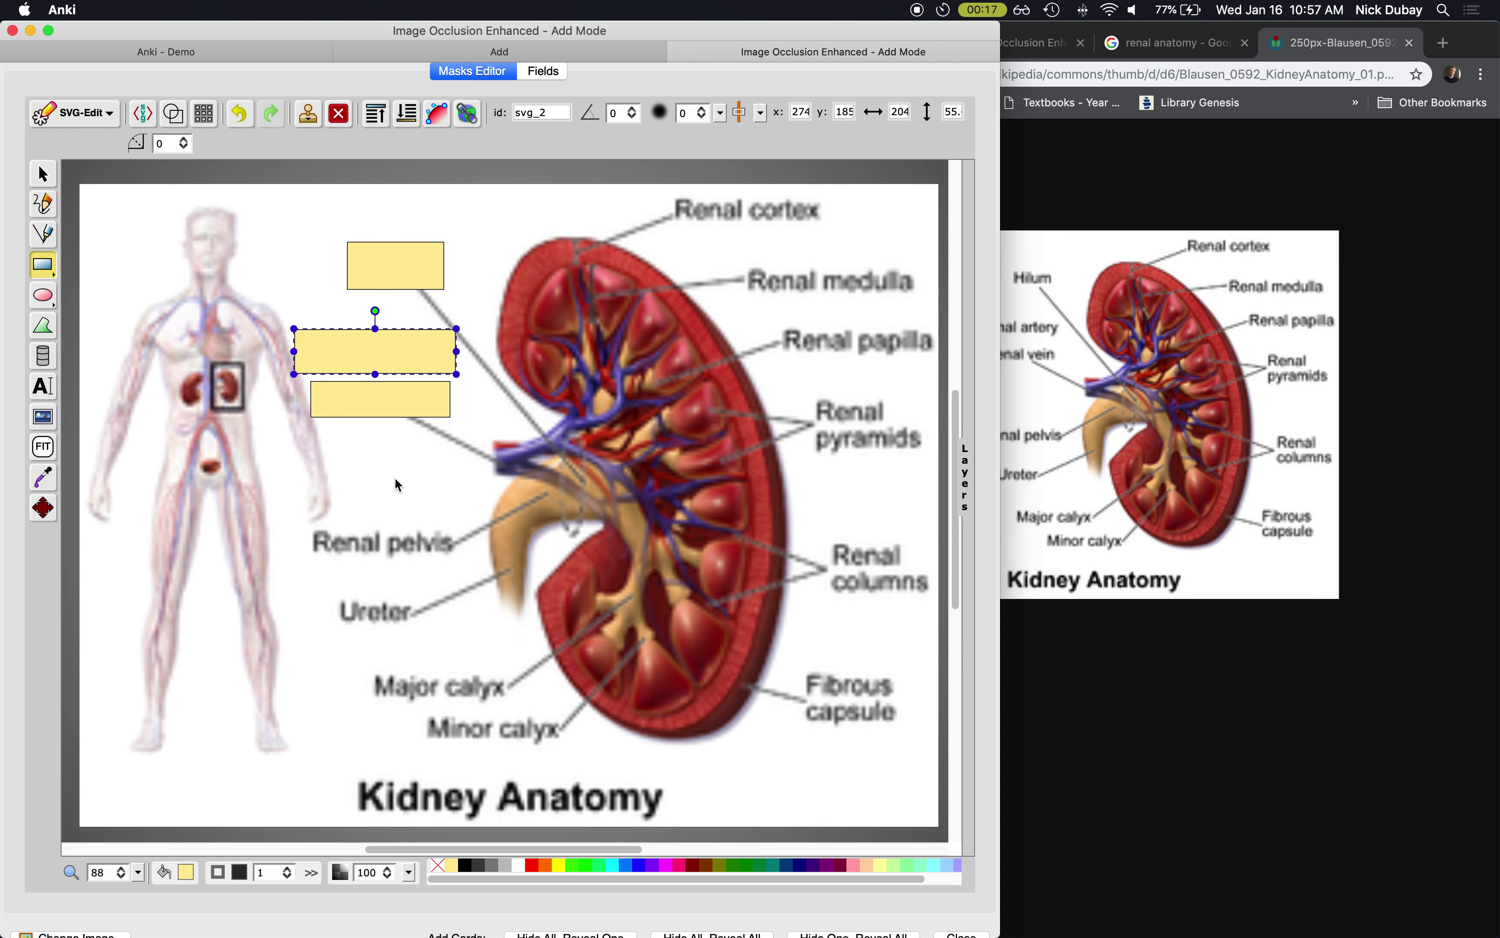
{"action": "left_click_drag", "start_coordinate": [295, 522], "coordinate": [460, 565]}
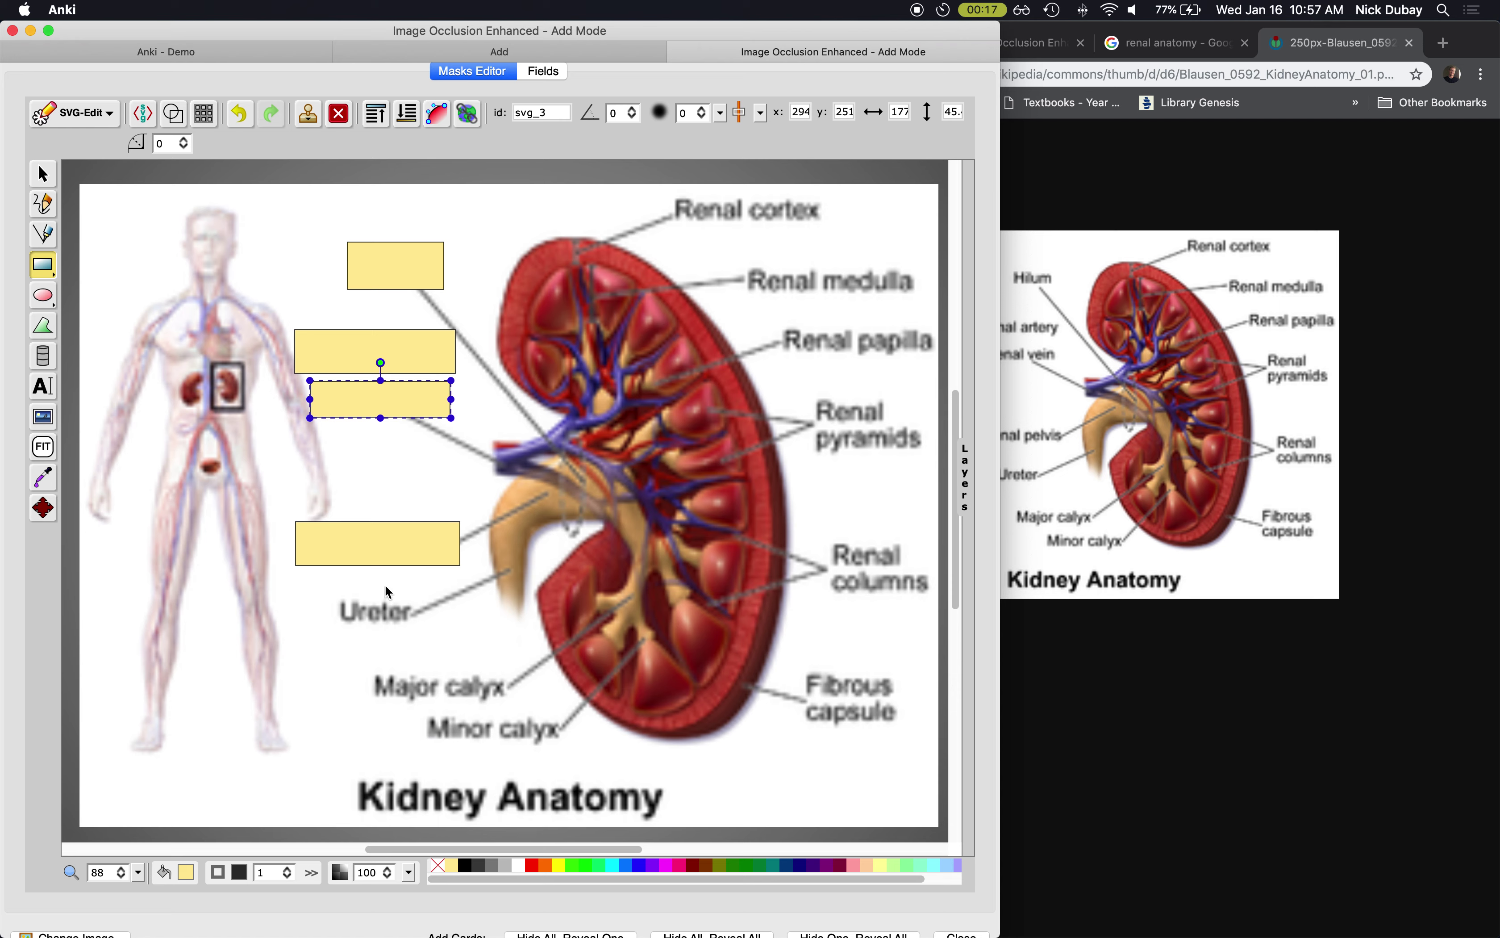
{"action": "left_click_drag", "start_coordinate": [333, 592], "coordinate": [423, 639]}
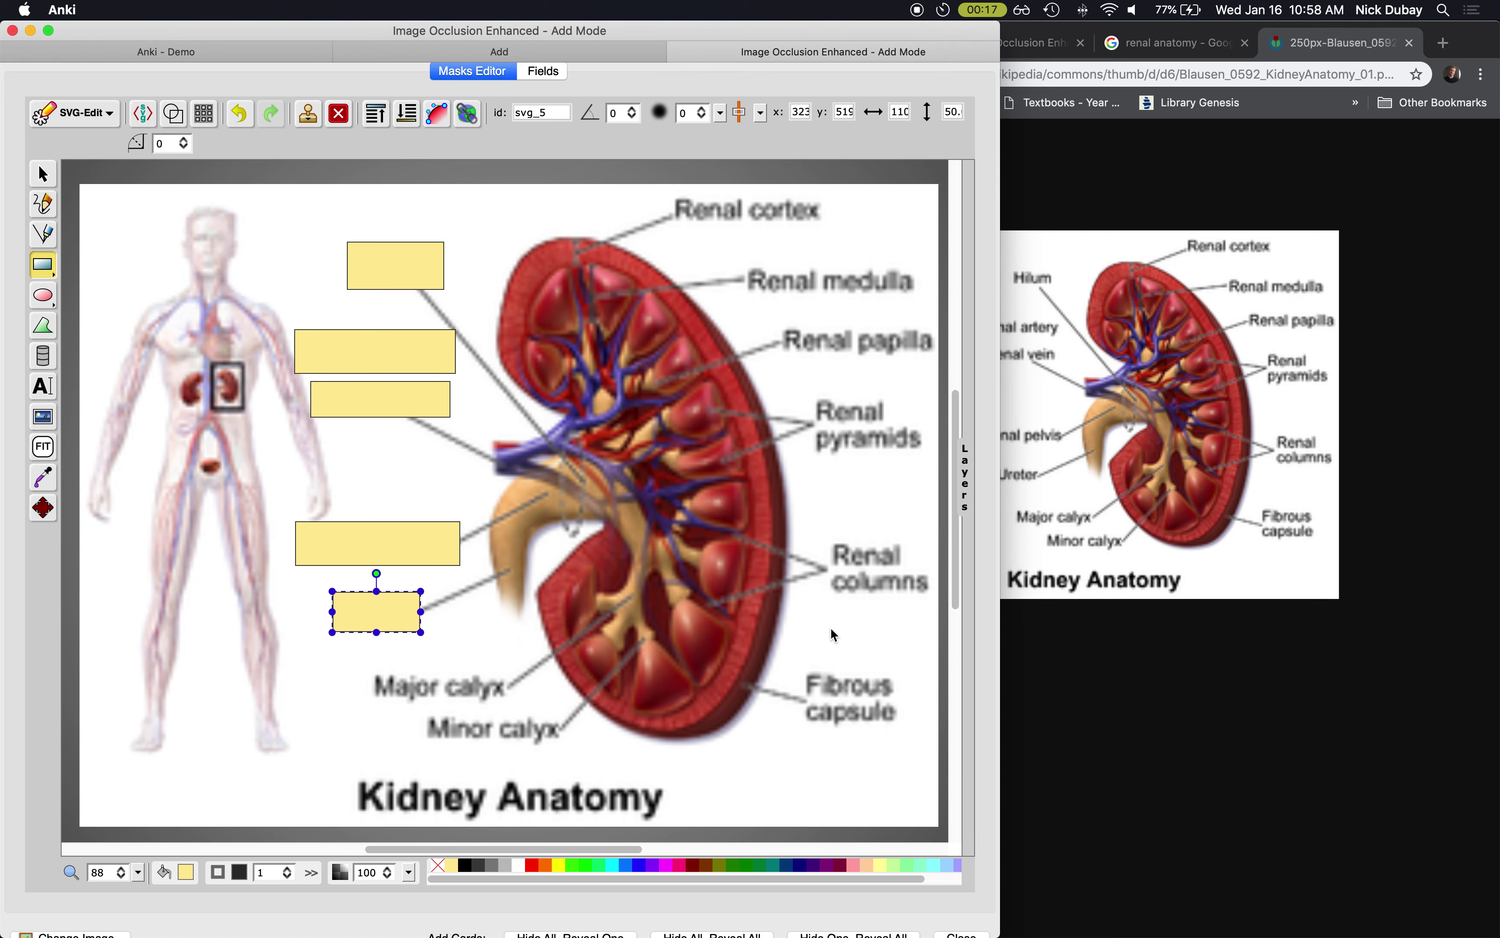
{"action": "key", "text": "ctrl+Return"}
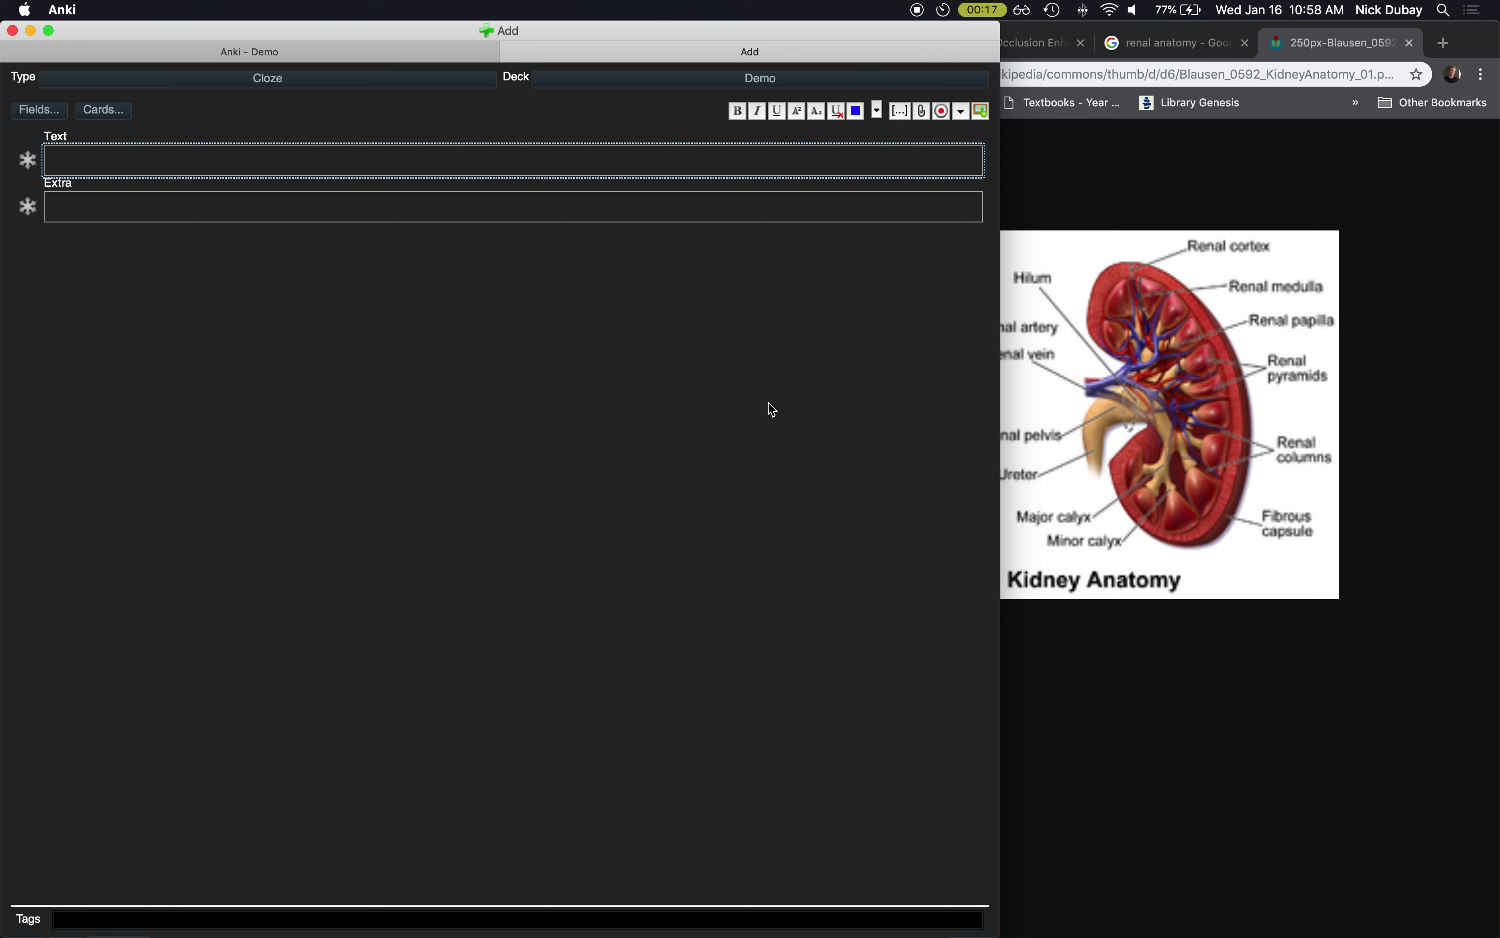
Step: Close the Add window, study the Demo deck's kidney cards grading each Good, then return to Decks
{"action": "left_click", "coordinate": [510, 51]}
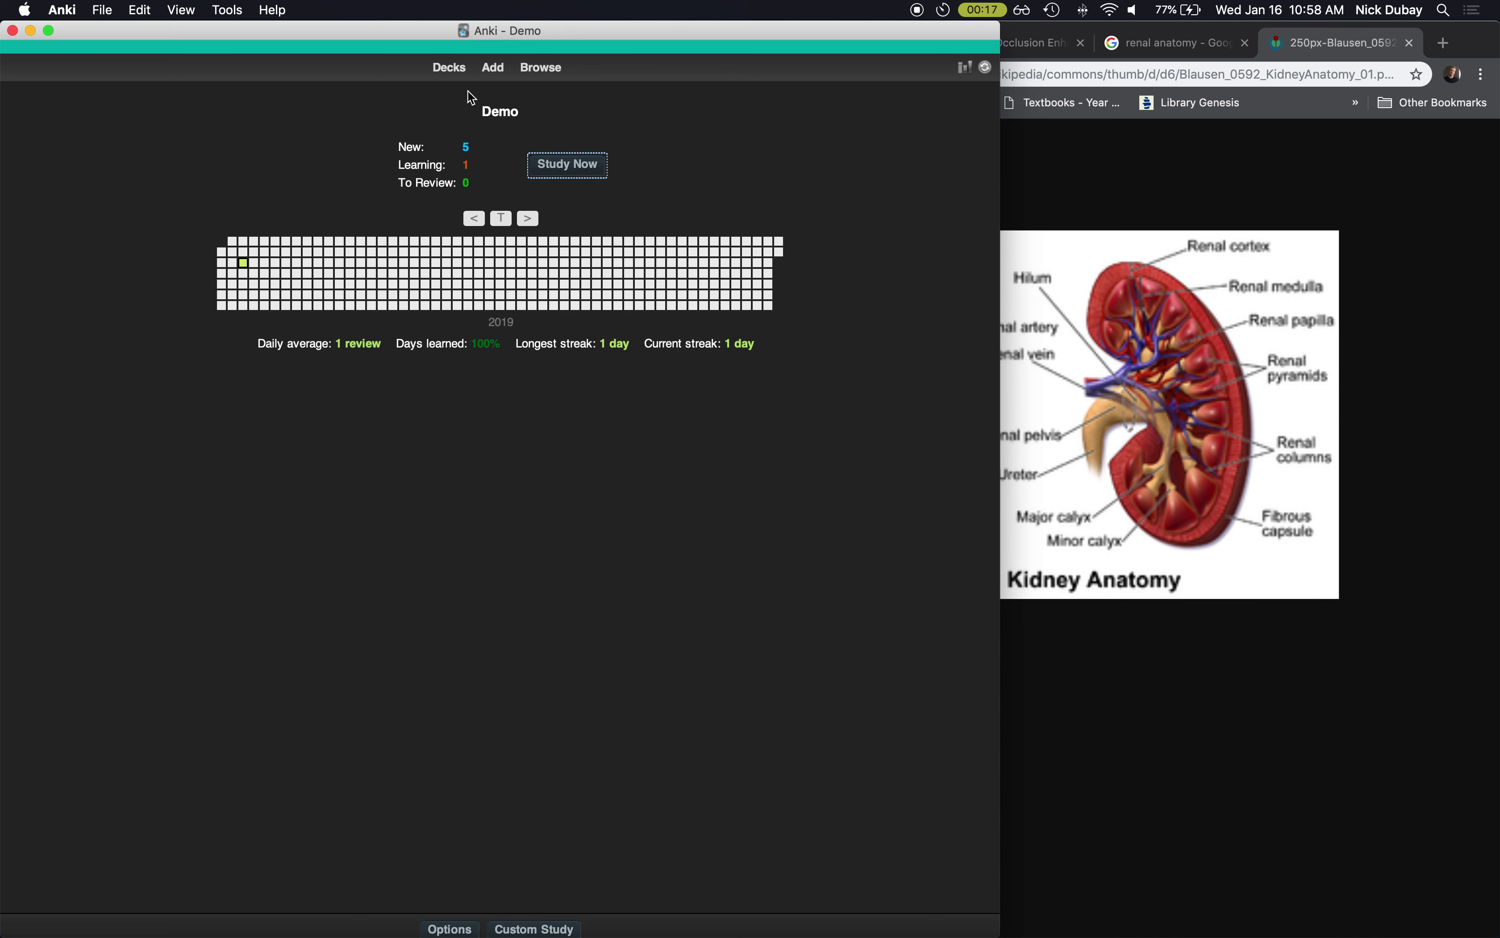
{"action": "left_click", "coordinate": [567, 166]}
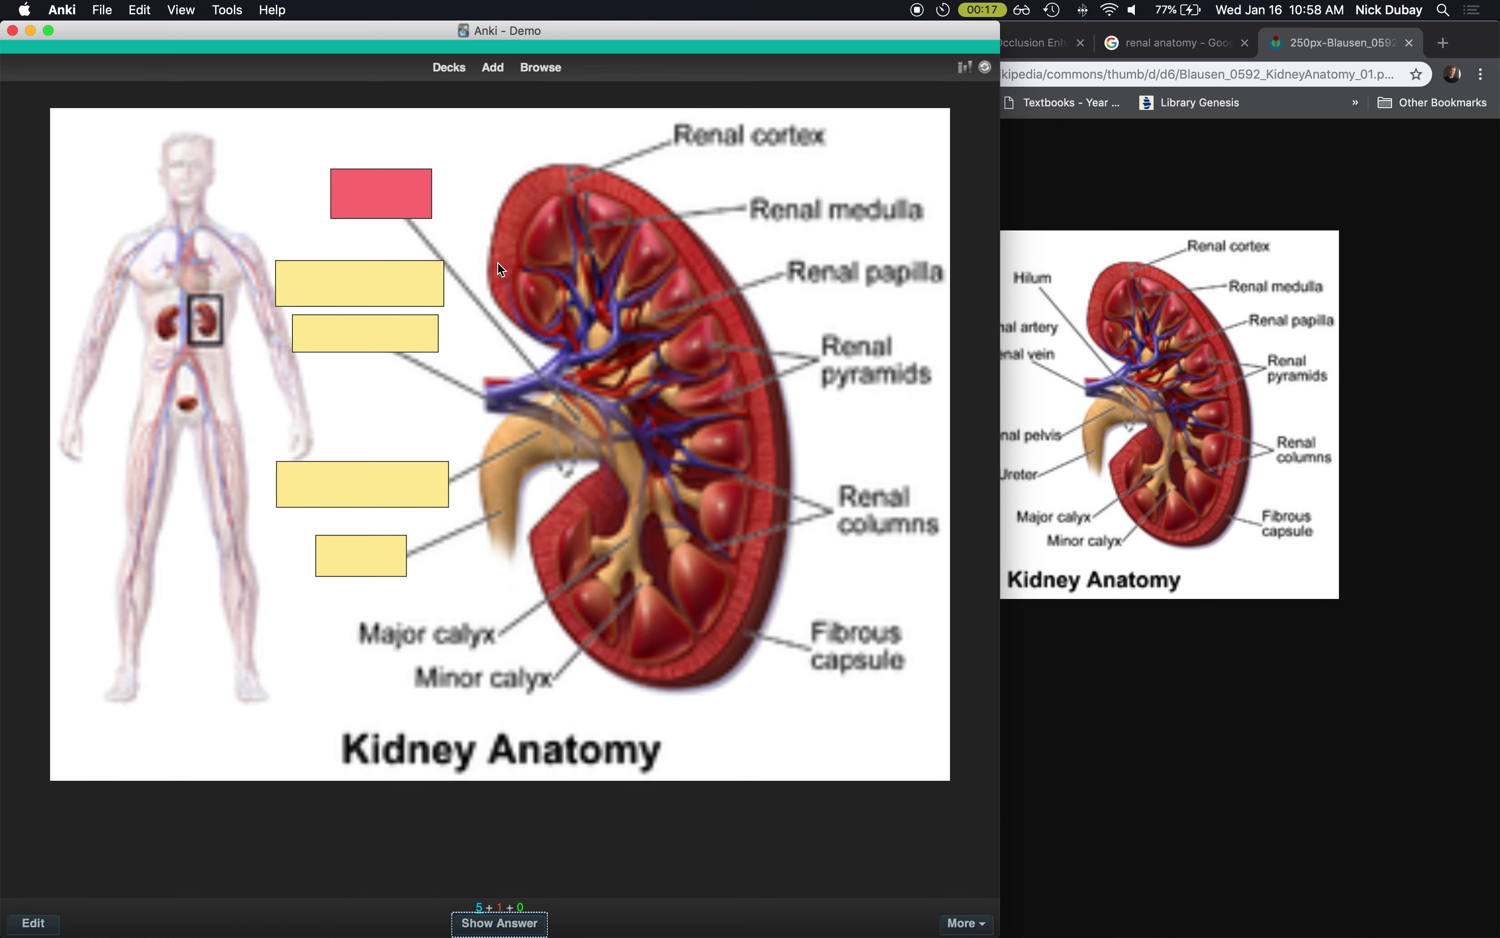
{"action": "key", "text": "space"}
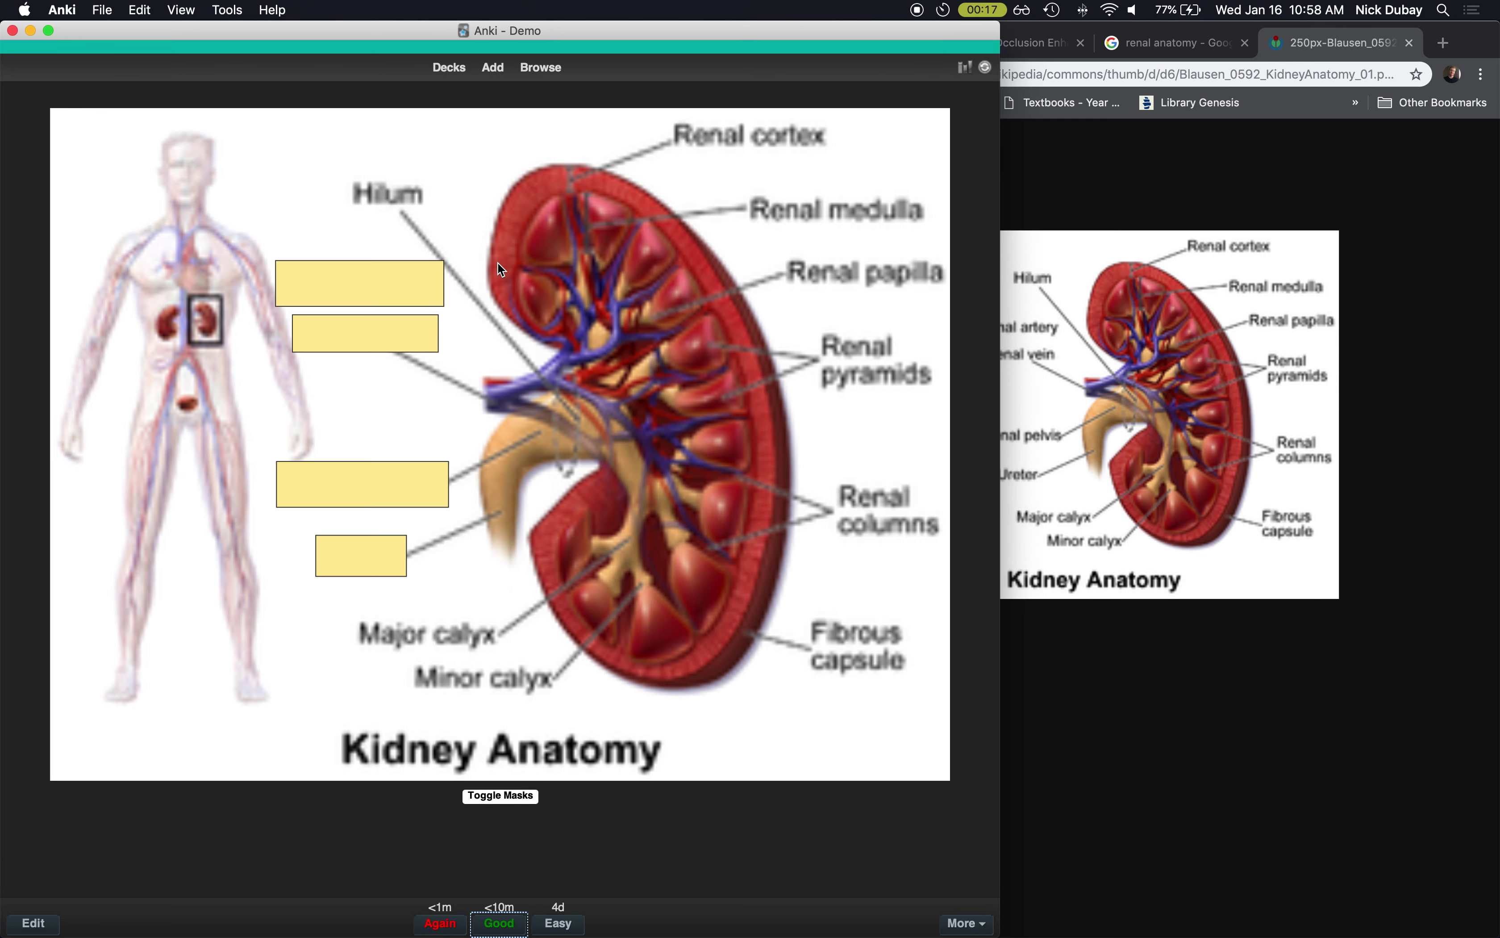
{"action": "key", "text": "space"}
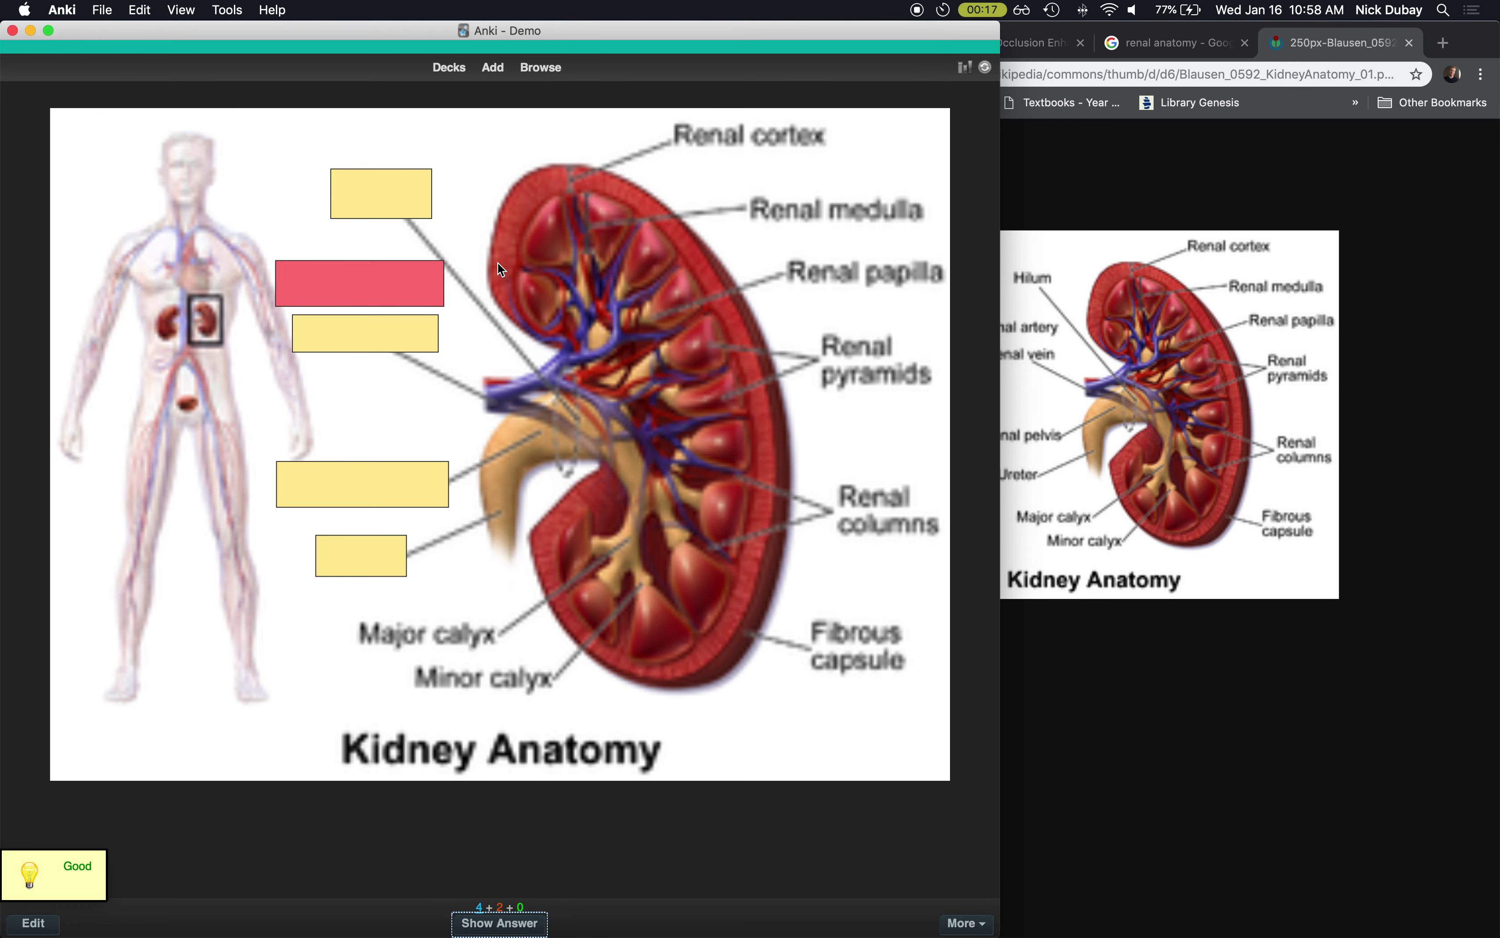
{"action": "key", "text": "space"}
{"action": "key", "text": "space"}
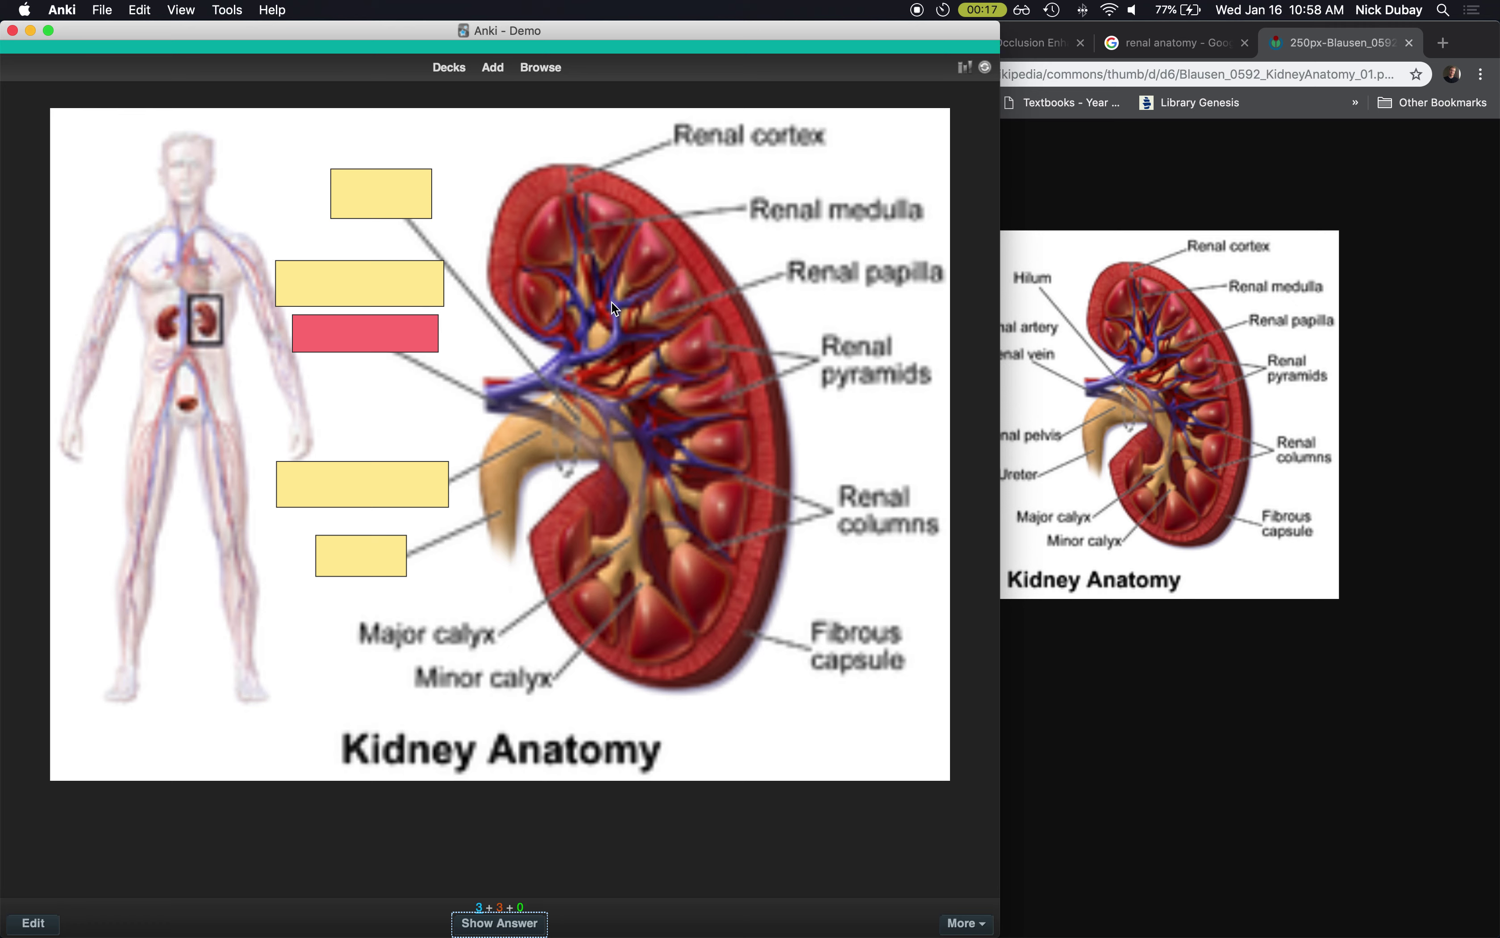
{"action": "left_click", "coordinate": [450, 67]}
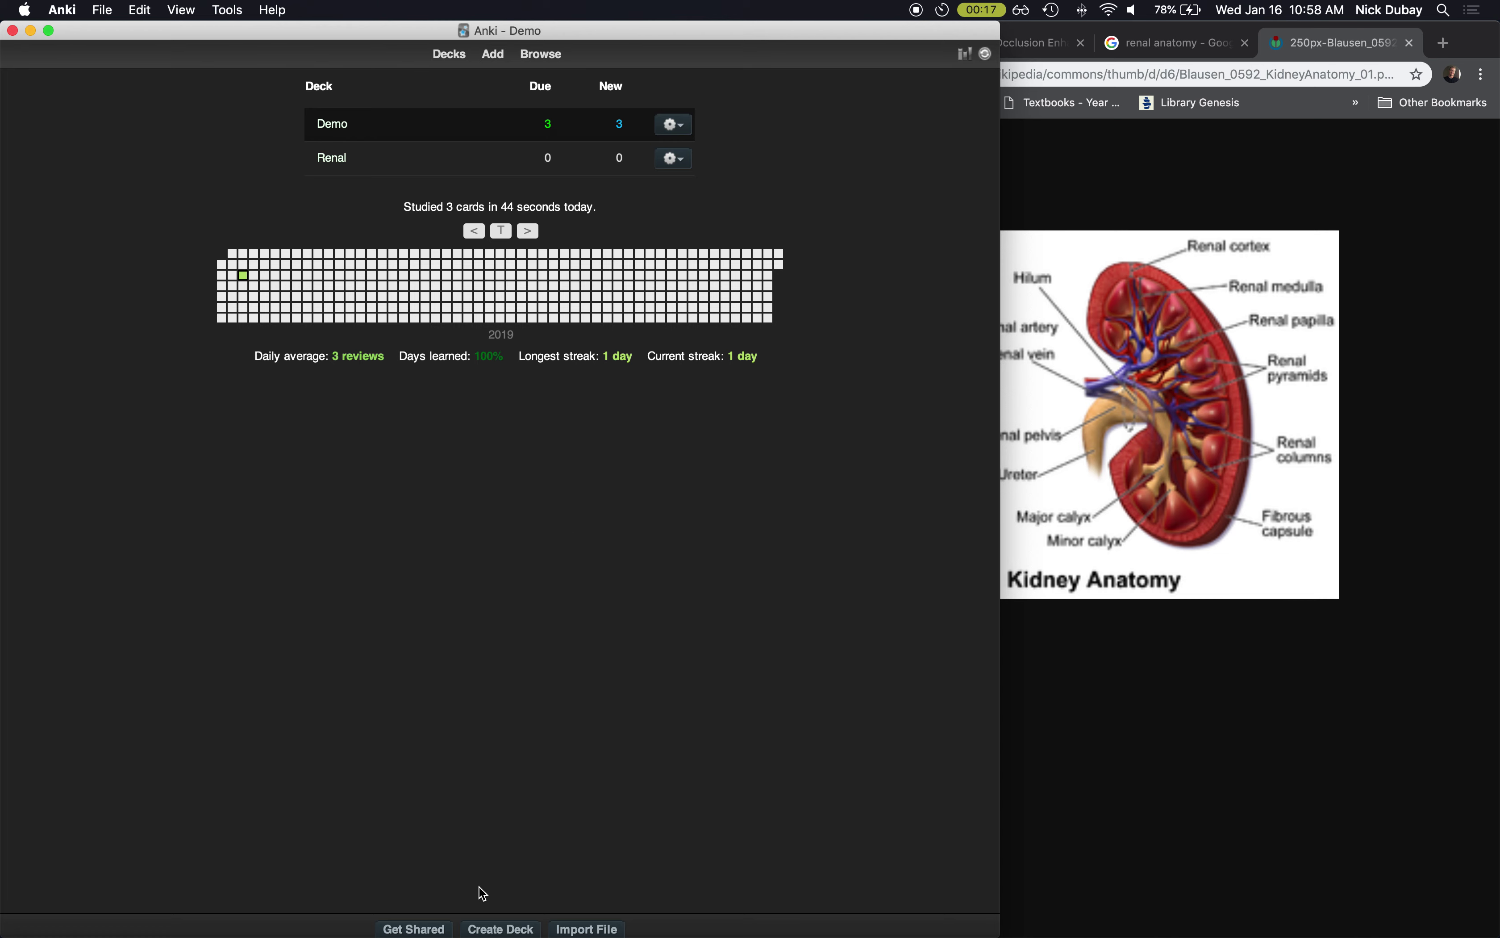
{"action": "left_click", "coordinate": [580, 737]}
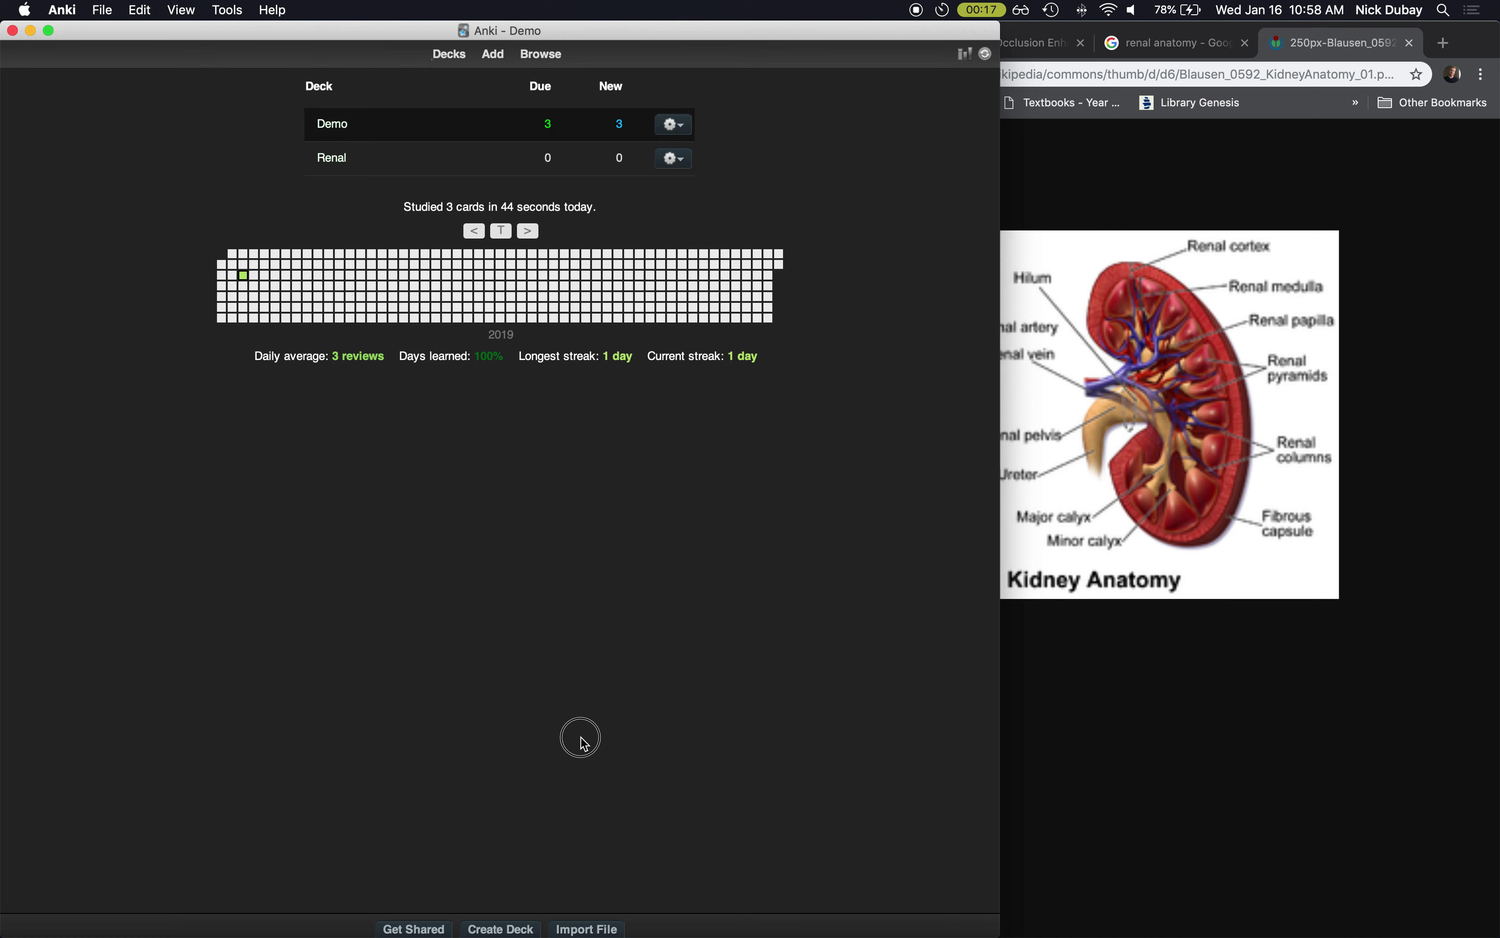
Step: Check the Download Decks line in the Google Docs outline
{"action": "left_click", "coordinate": [1366, 651]}
{"action": "left_click", "coordinate": [840, 50]}
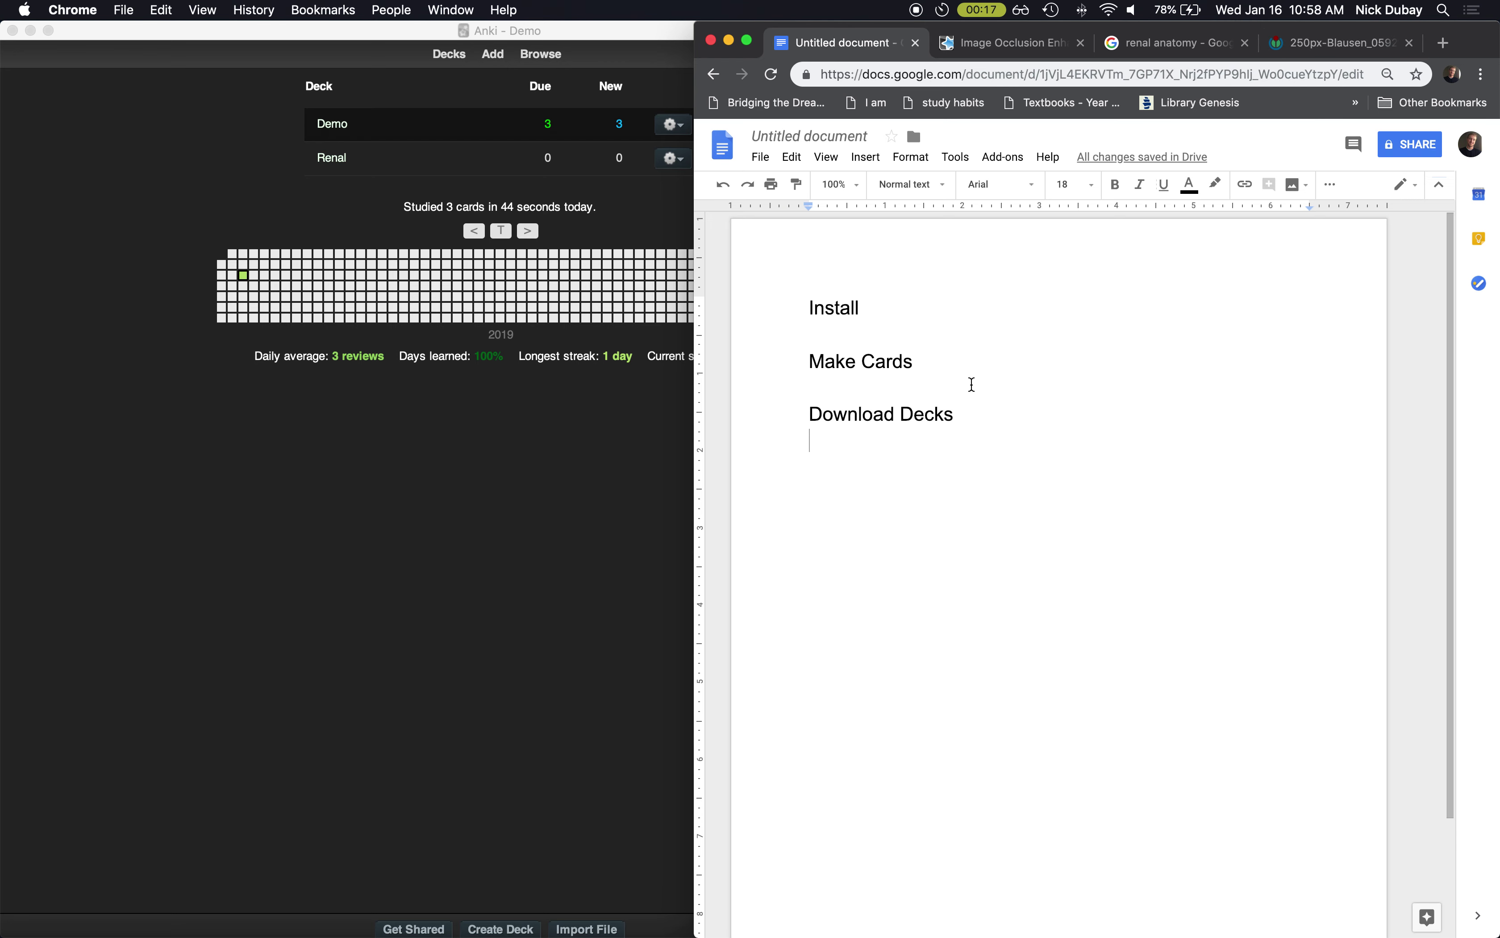
{"action": "left_click_drag", "start_coordinate": [972, 412], "coordinate": [812, 412]}
{"action": "left_click", "coordinate": [845, 453]}
Step: Google 'anki medical school' and open the MedSchool + Anki website
{"action": "left_click", "coordinate": [1326, 50]}
{"action": "left_click", "coordinate": [1267, 79]}
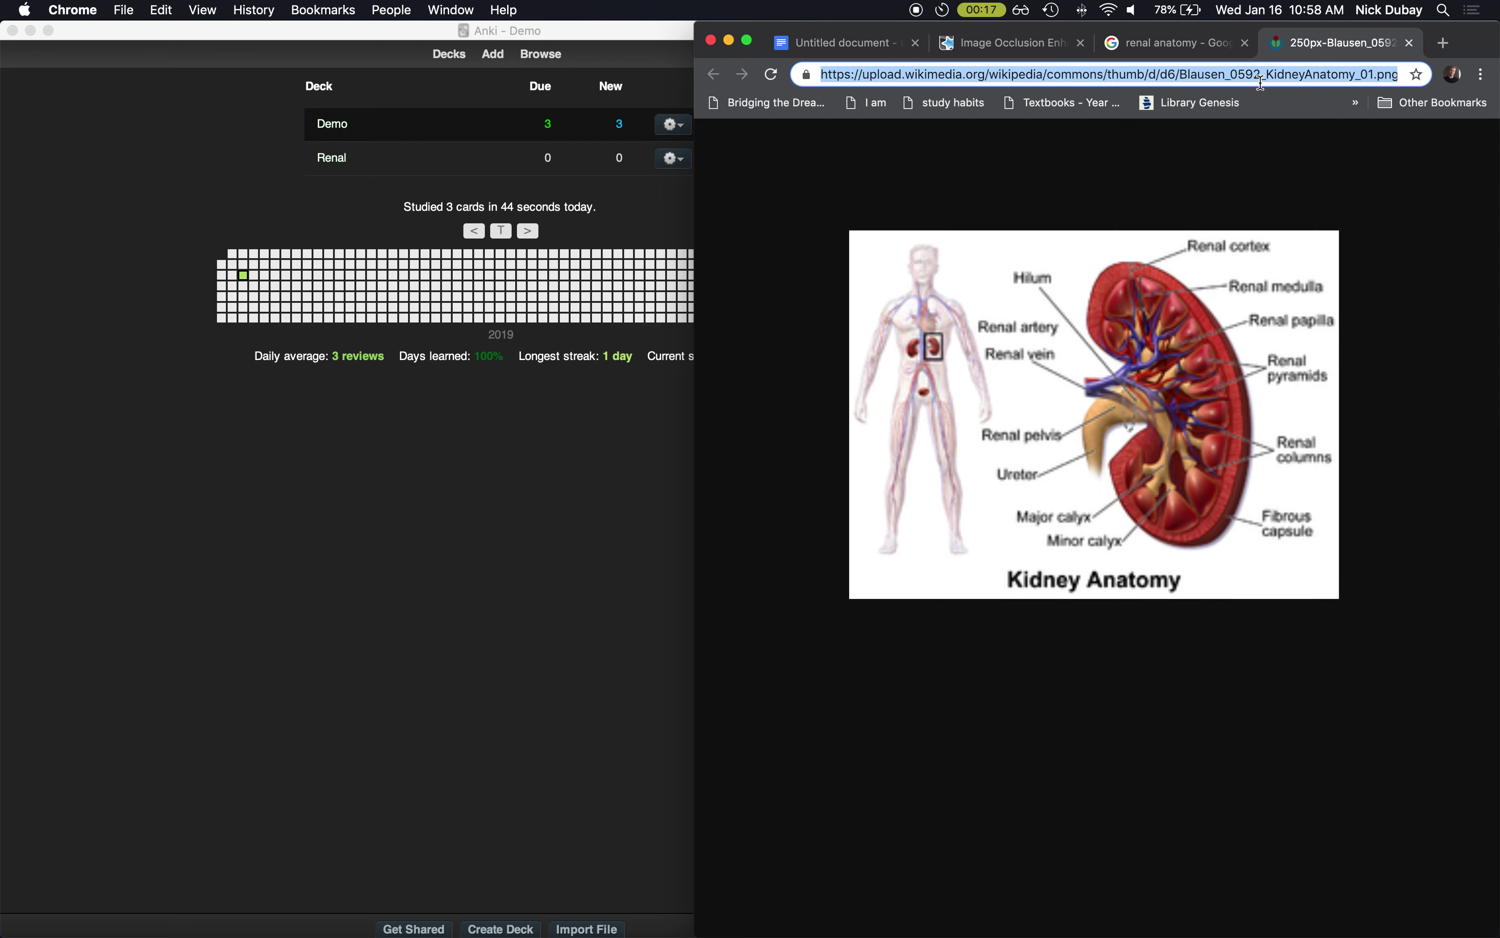
{"action": "type", "text": "anki me"}
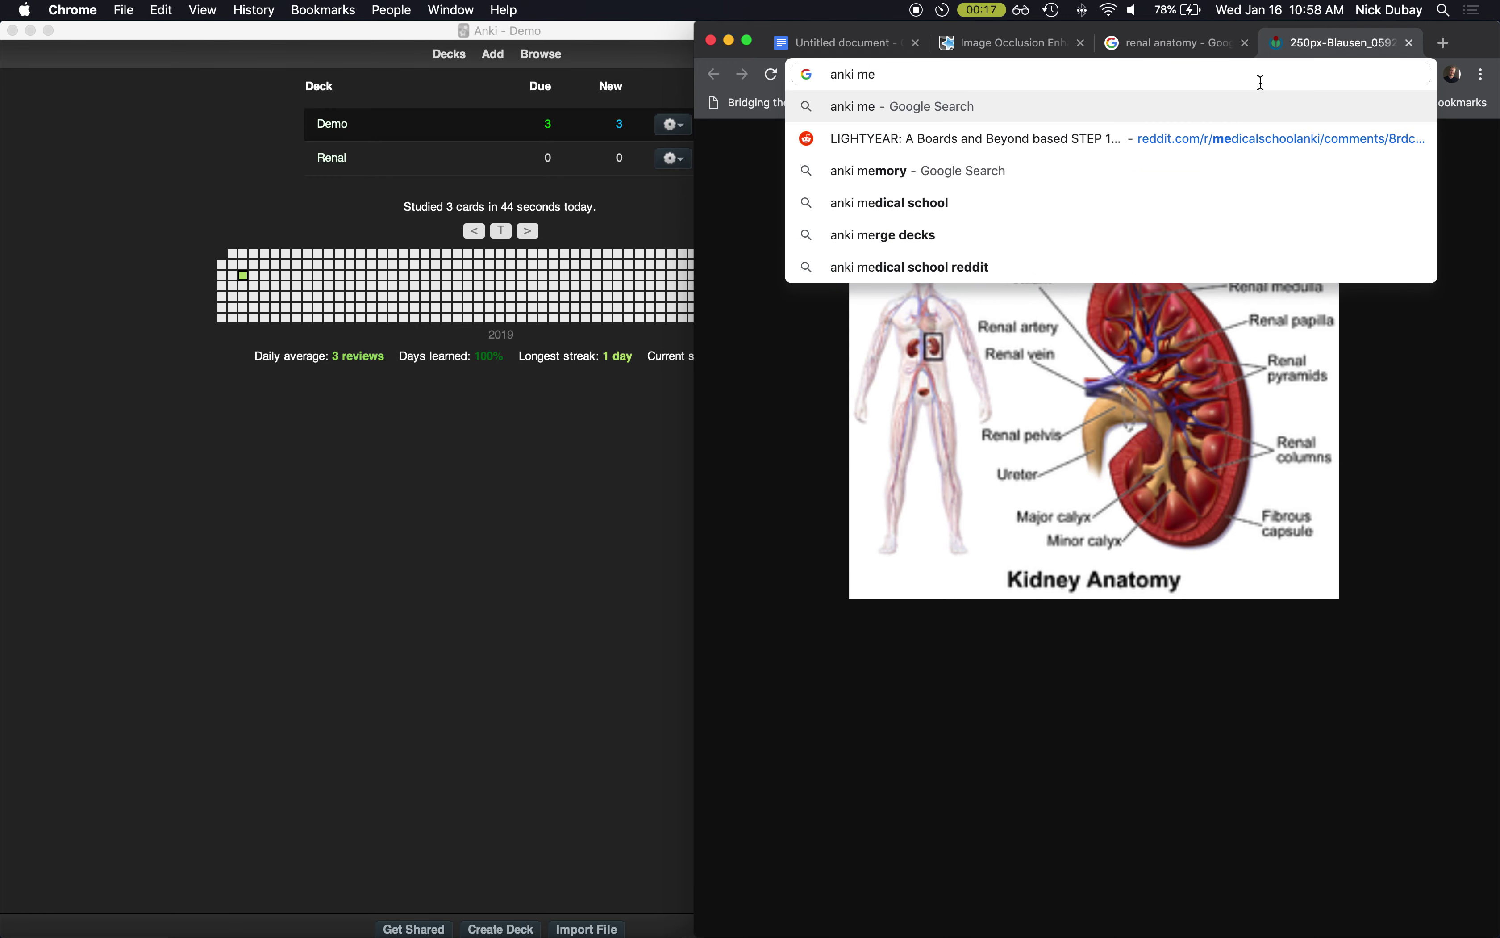
{"action": "type", "text": "dica"}
{"action": "key", "text": "Return"}
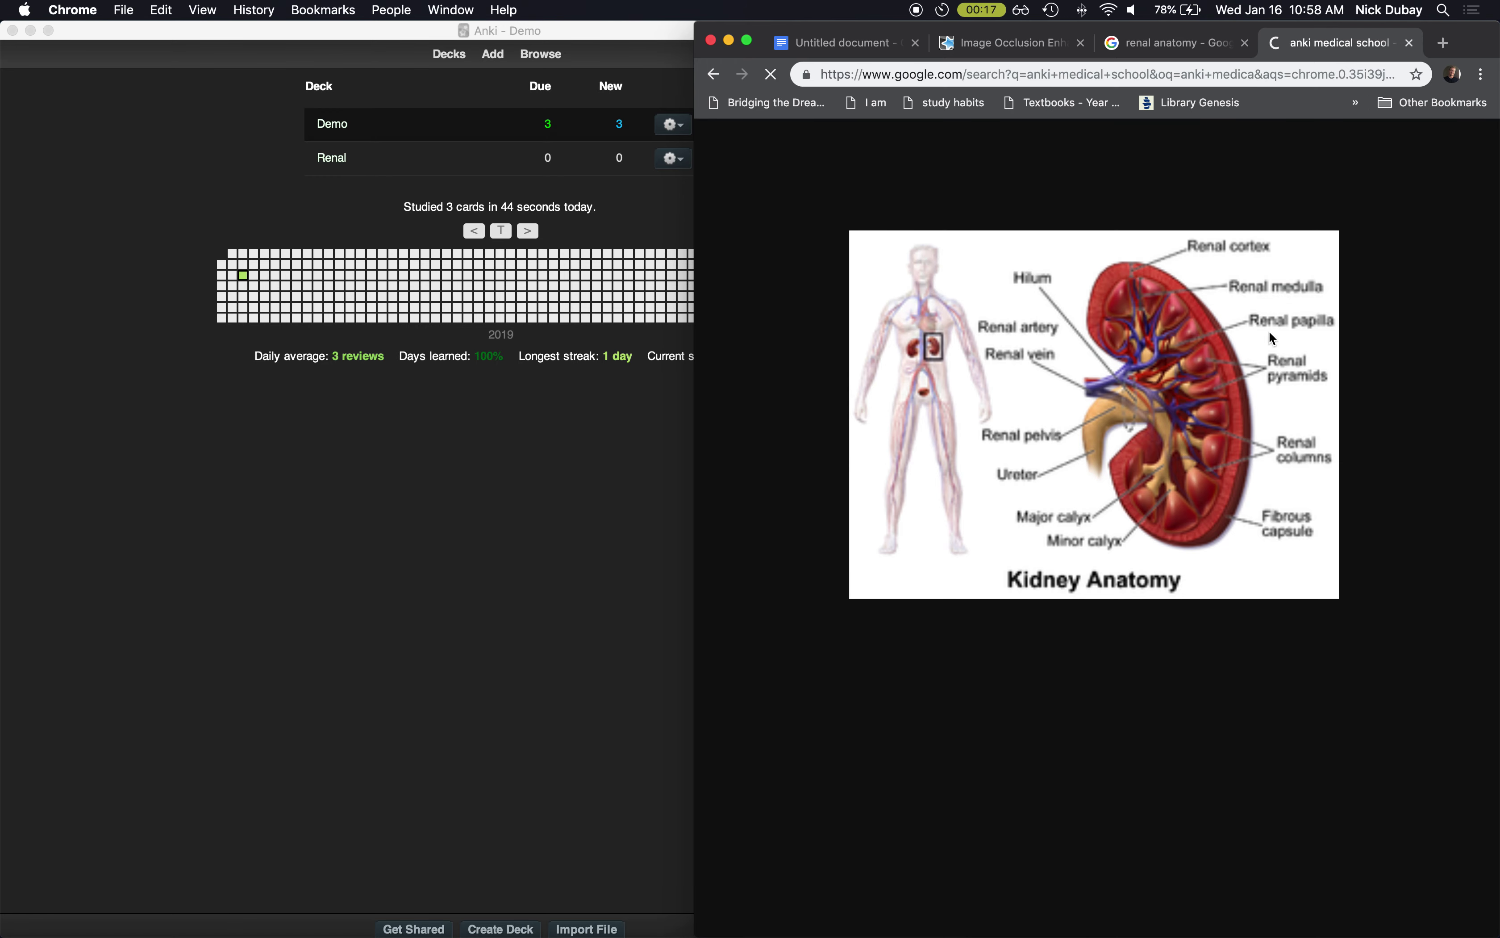
{"action": "scroll", "coordinate": [941, 388], "scroll_direction": "down", "scroll_amount": 3}
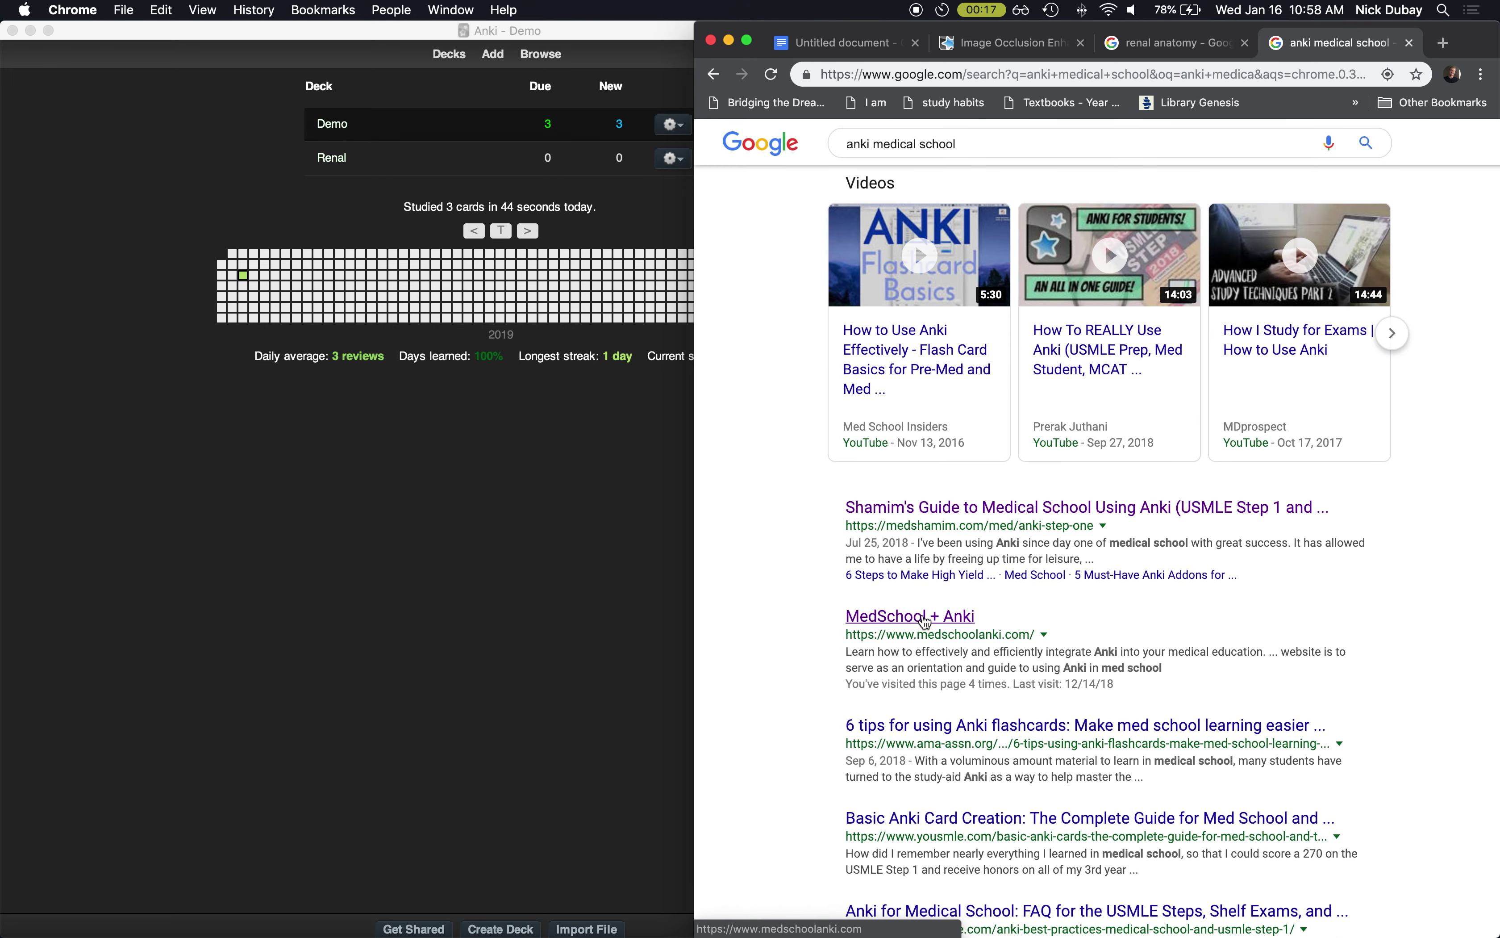
{"action": "left_click", "coordinate": [925, 620]}
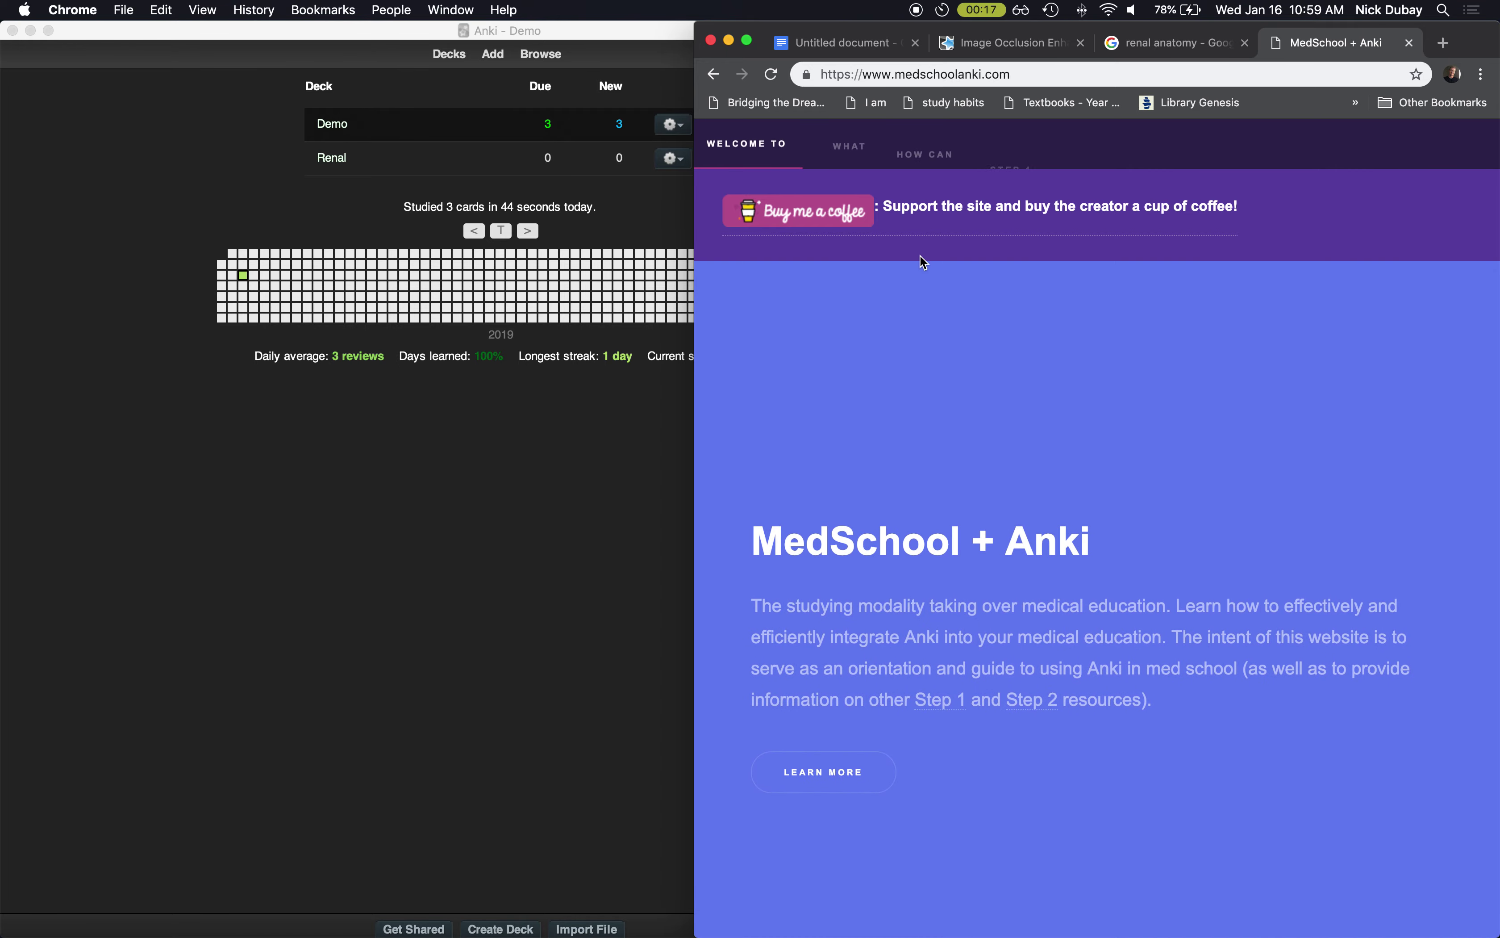
Step: Scroll medschoolanki.com down to its Step 1 deck list with Zanki, Lightyear and Pepper
{"action": "scroll", "coordinate": [995, 435], "scroll_direction": "down", "scroll_amount": 10}
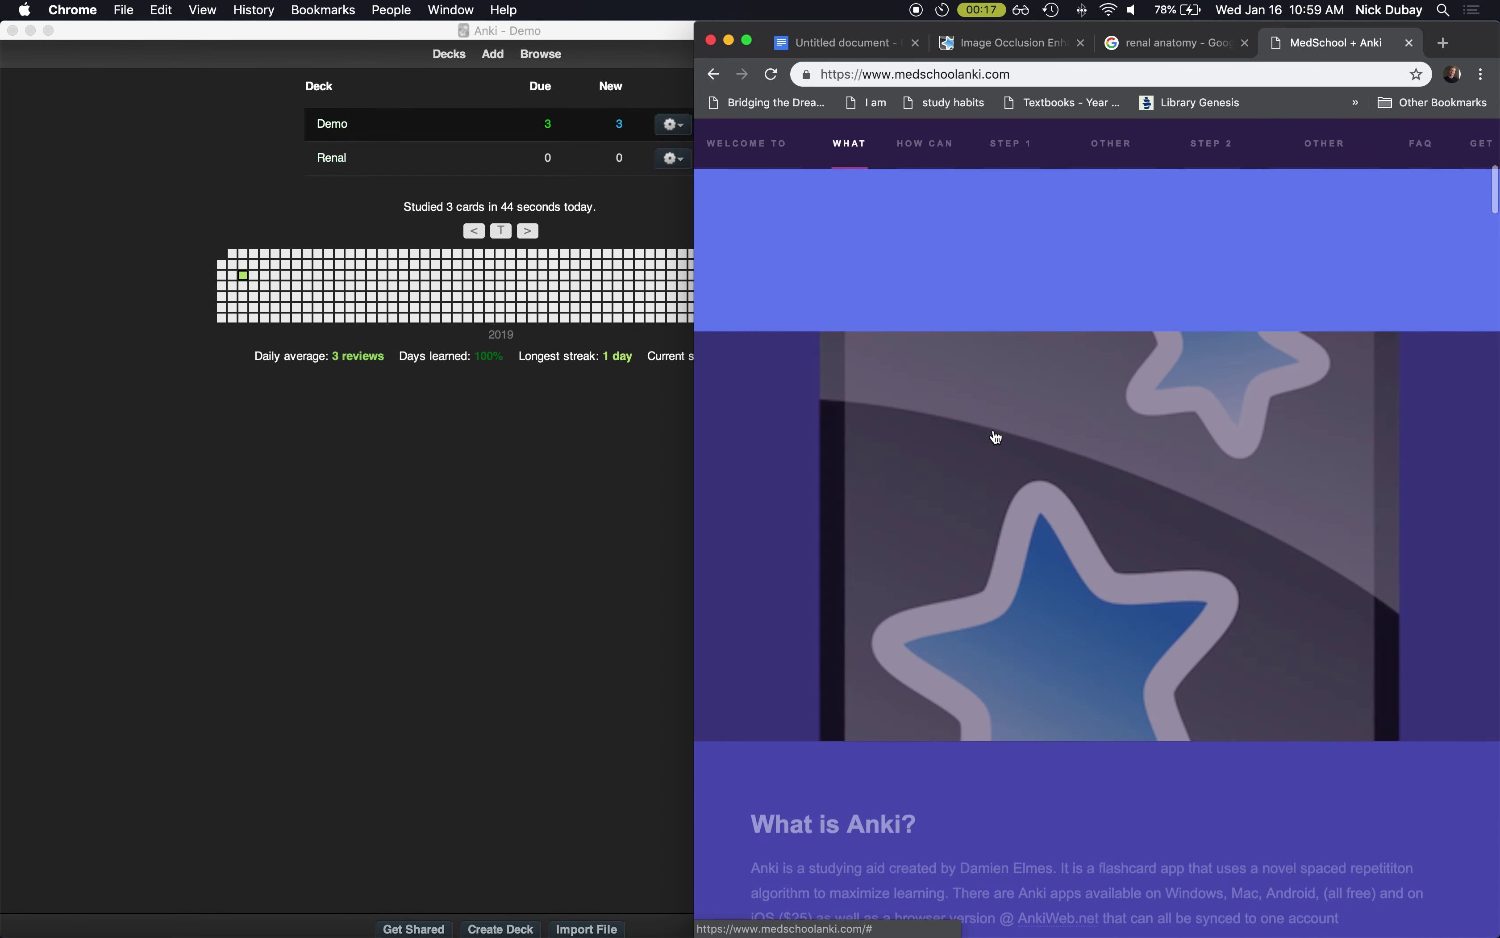
{"action": "scroll", "coordinate": [996, 437], "scroll_direction": "down", "scroll_amount": 15}
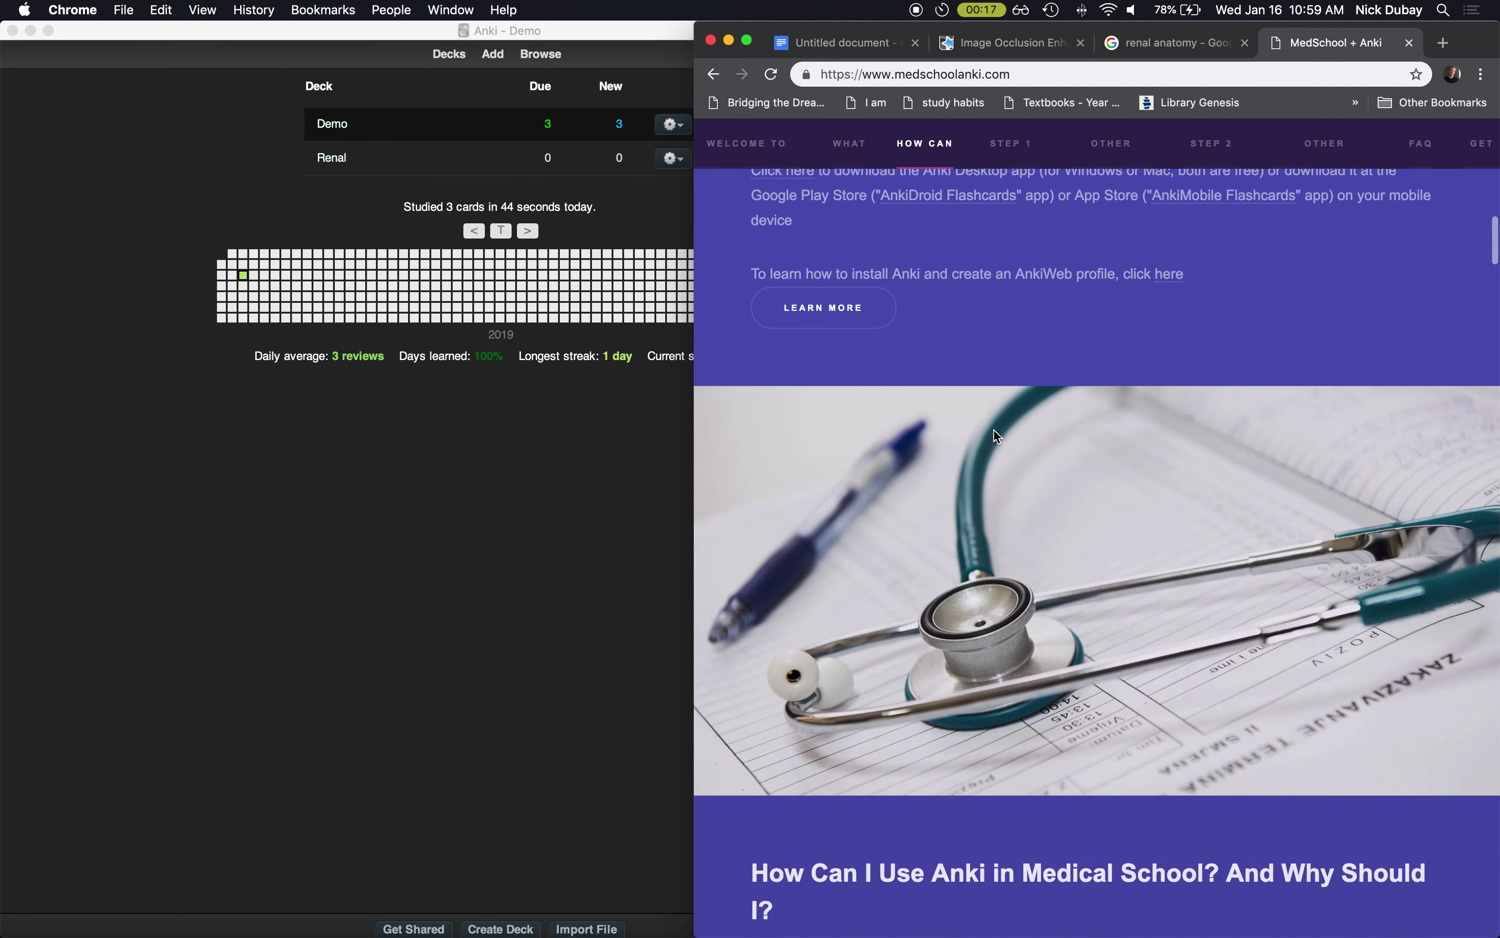
{"action": "scroll", "coordinate": [994, 431], "scroll_direction": "down", "scroll_amount": 15}
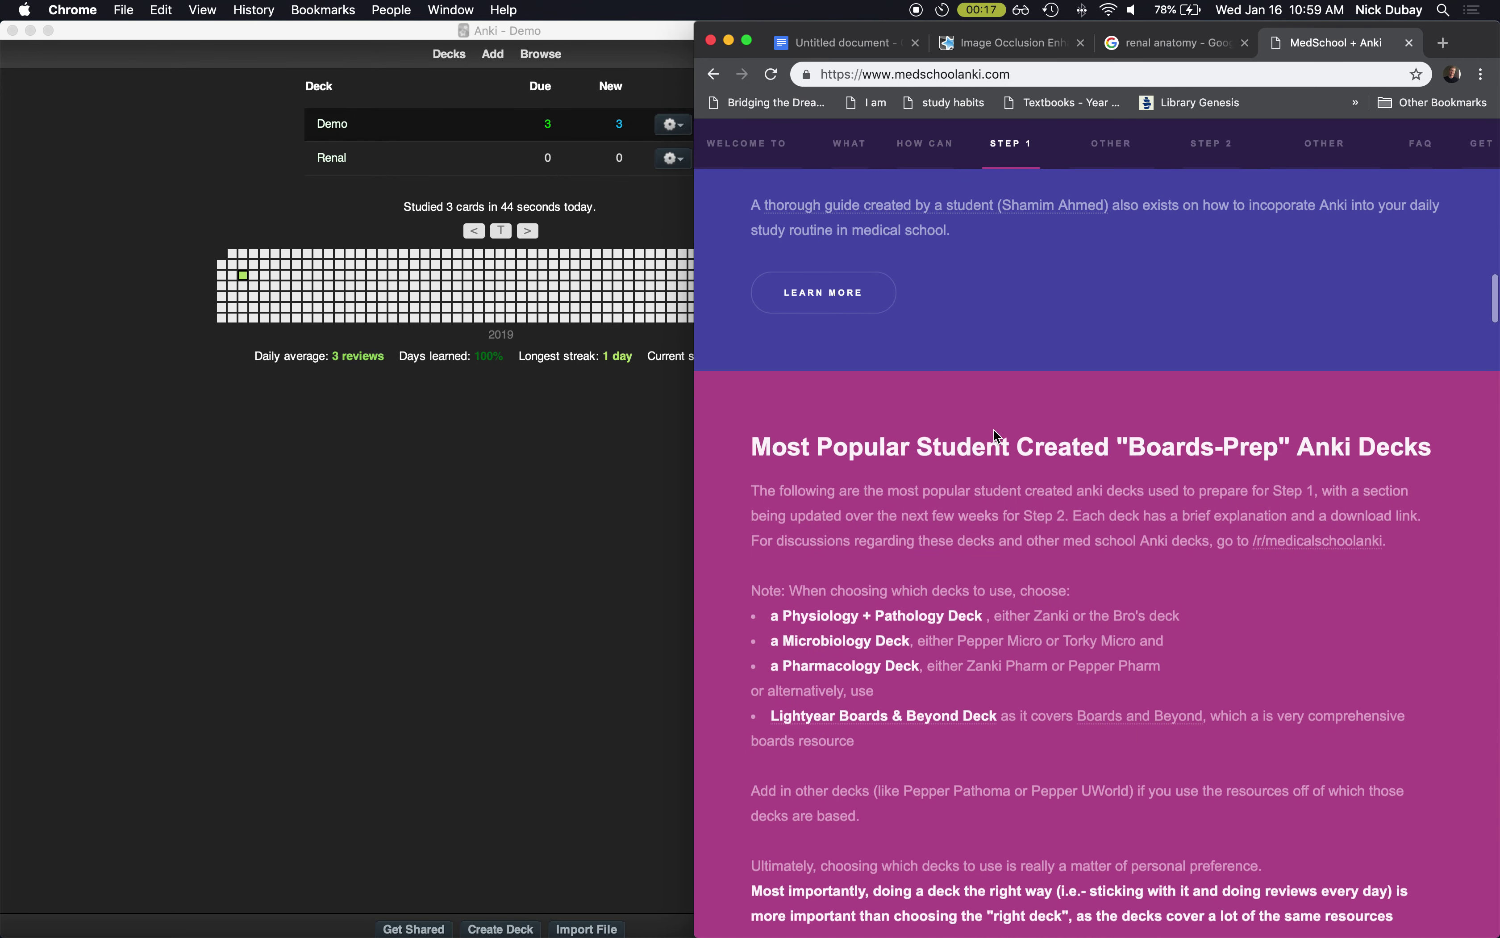
{"action": "scroll", "coordinate": [994, 429], "scroll_direction": "down", "scroll_amount": 5}
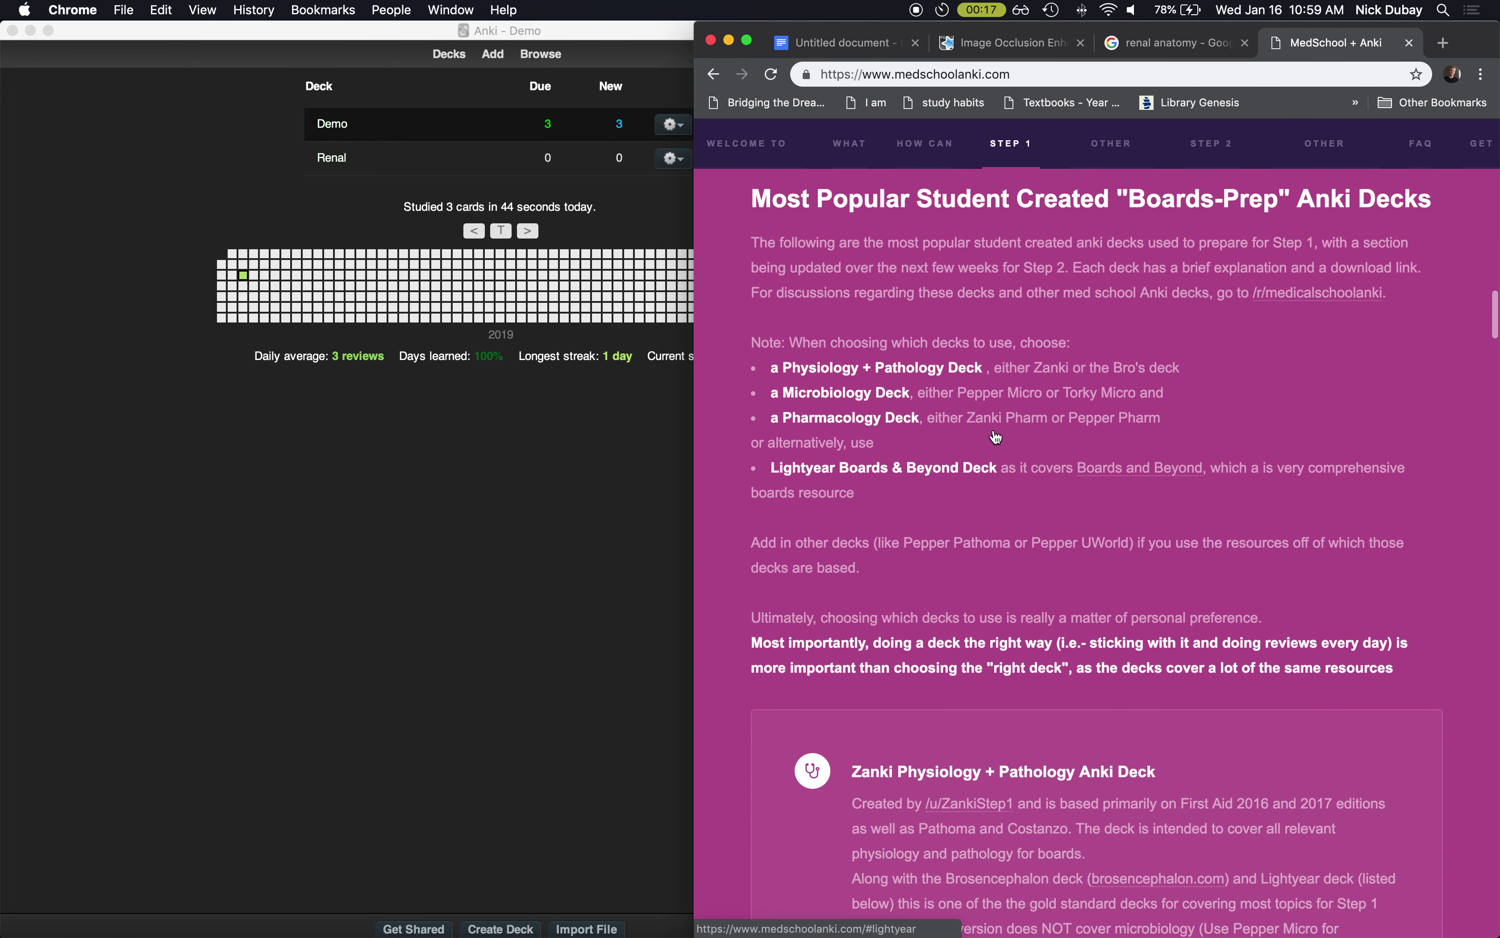
{"action": "scroll", "coordinate": [996, 437], "scroll_direction": "up", "scroll_amount": 1}
{"action": "left_click_drag", "start_coordinate": [791, 362], "coordinate": [1079, 361]}
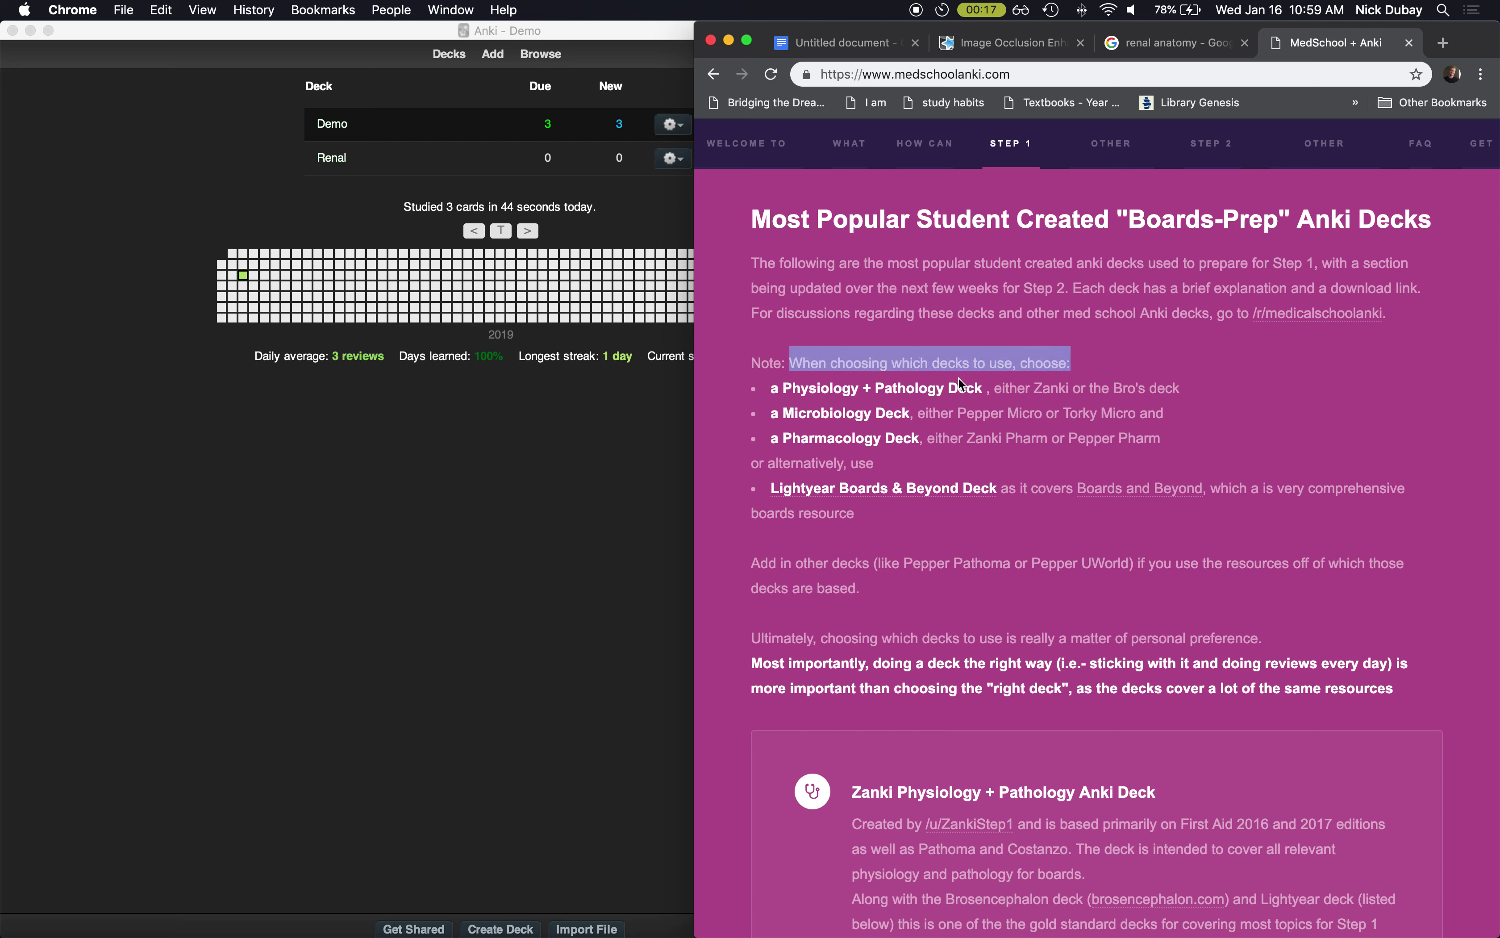
{"action": "left_click", "coordinate": [1036, 406]}
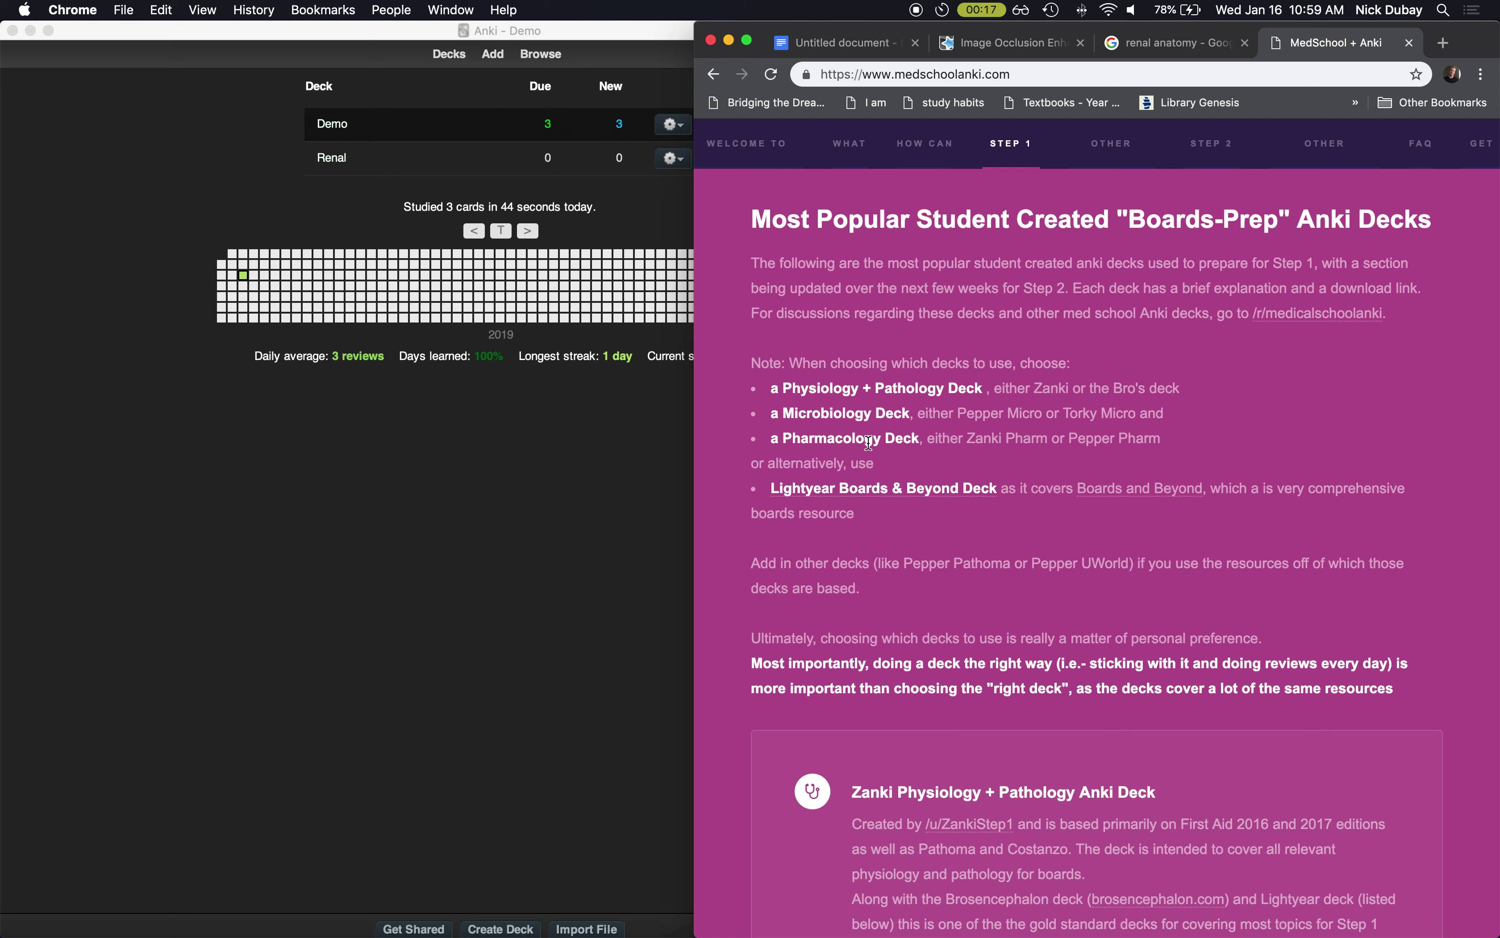
{"action": "scroll", "coordinate": [870, 442], "scroll_direction": "down", "scroll_amount": 10}
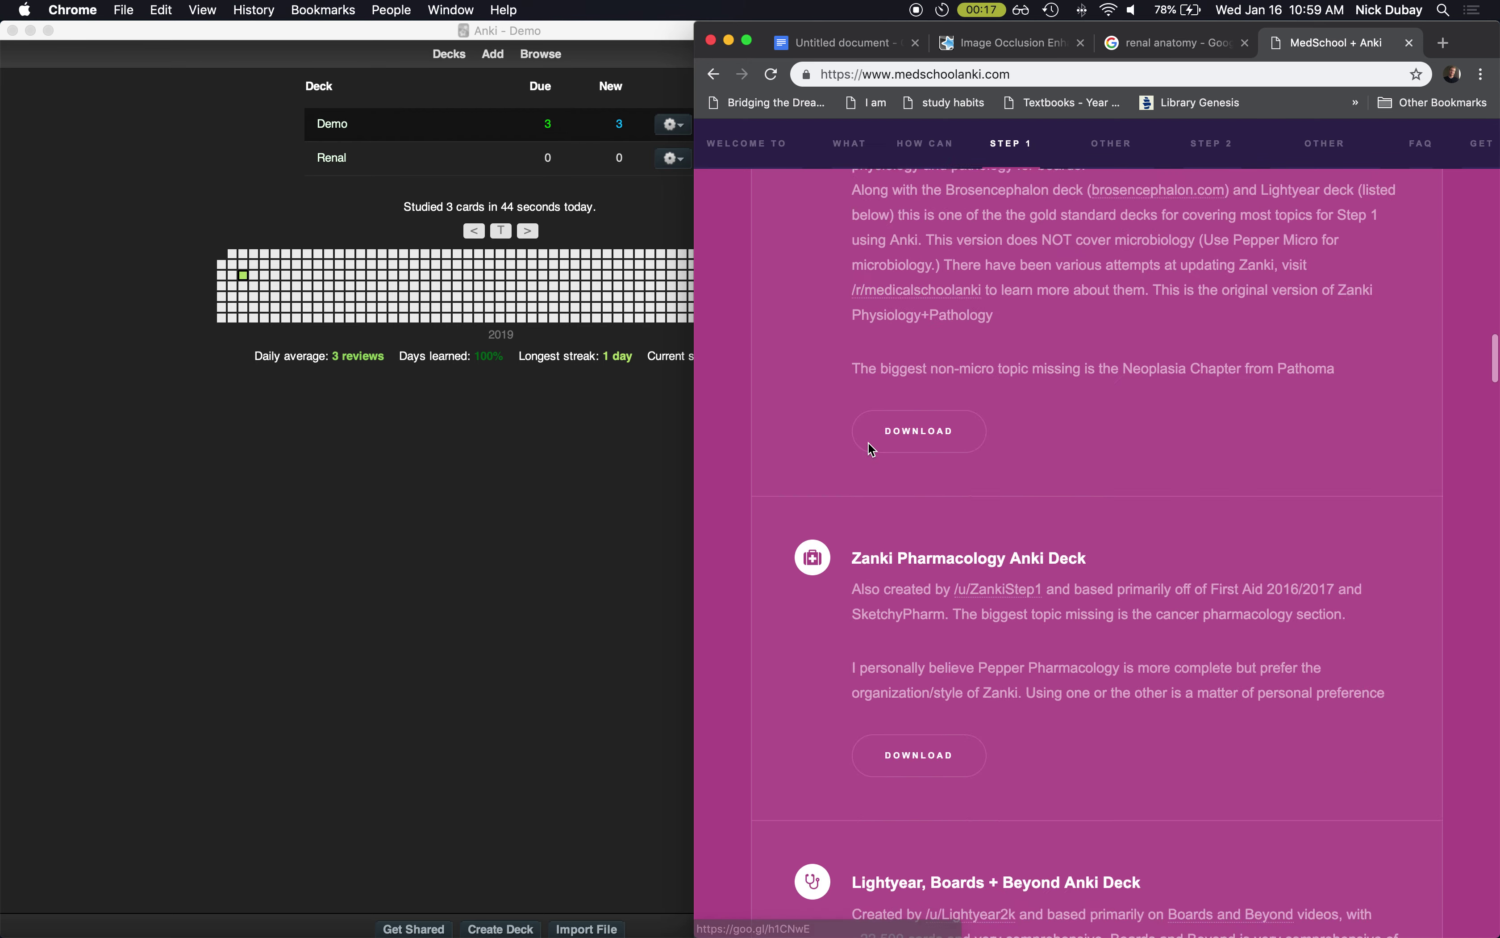
{"action": "scroll", "coordinate": [873, 450], "scroll_direction": "down", "scroll_amount": 9}
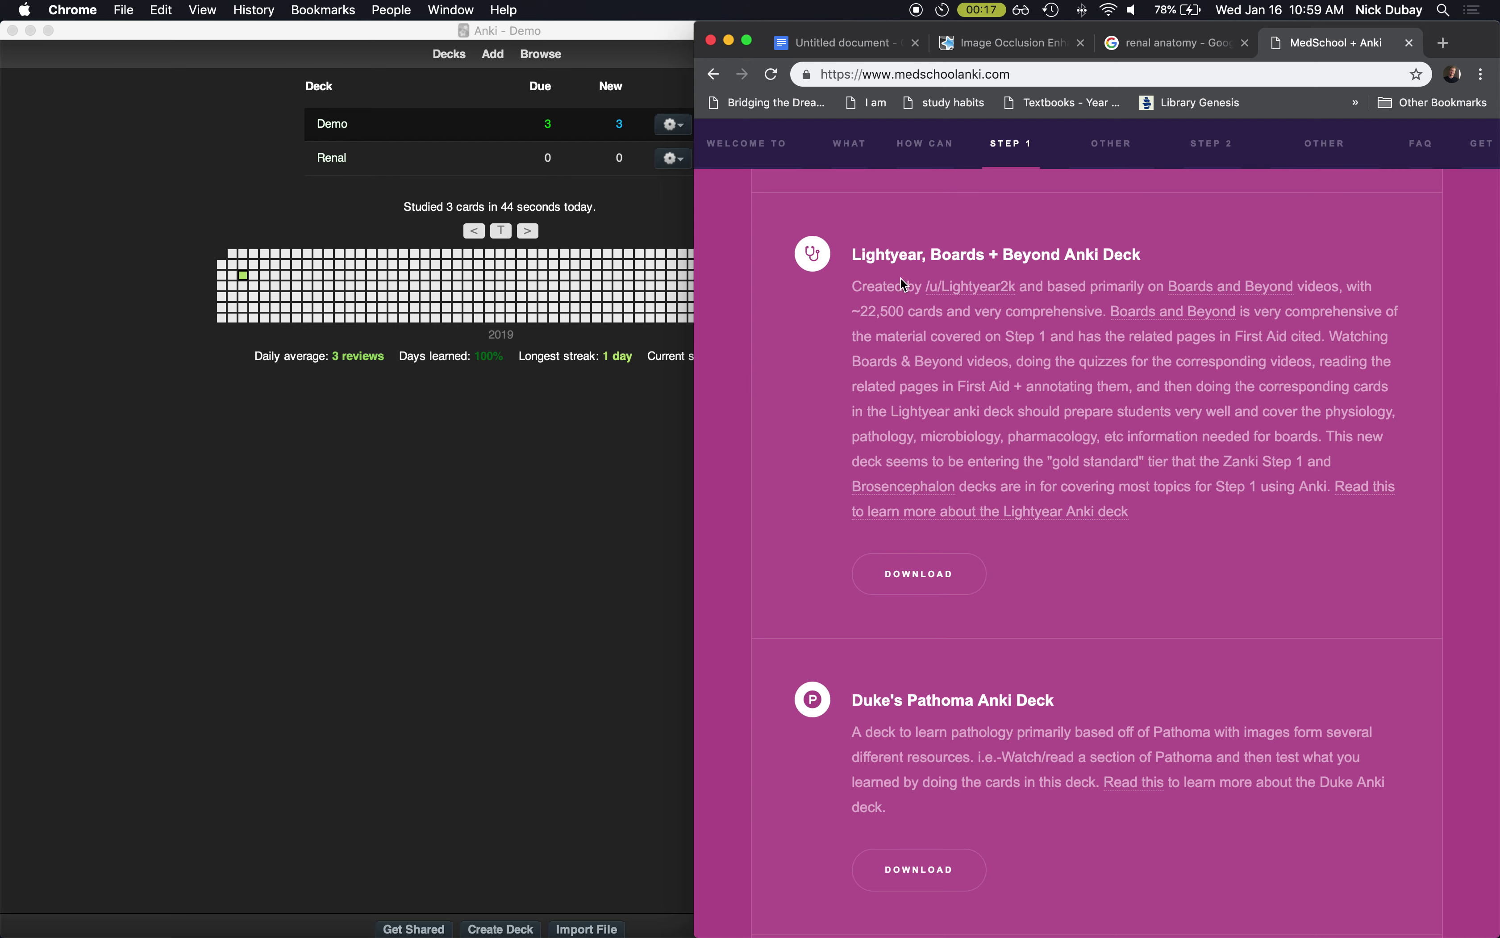
{"action": "scroll", "coordinate": [1050, 261], "scroll_direction": "down", "scroll_amount": 8}
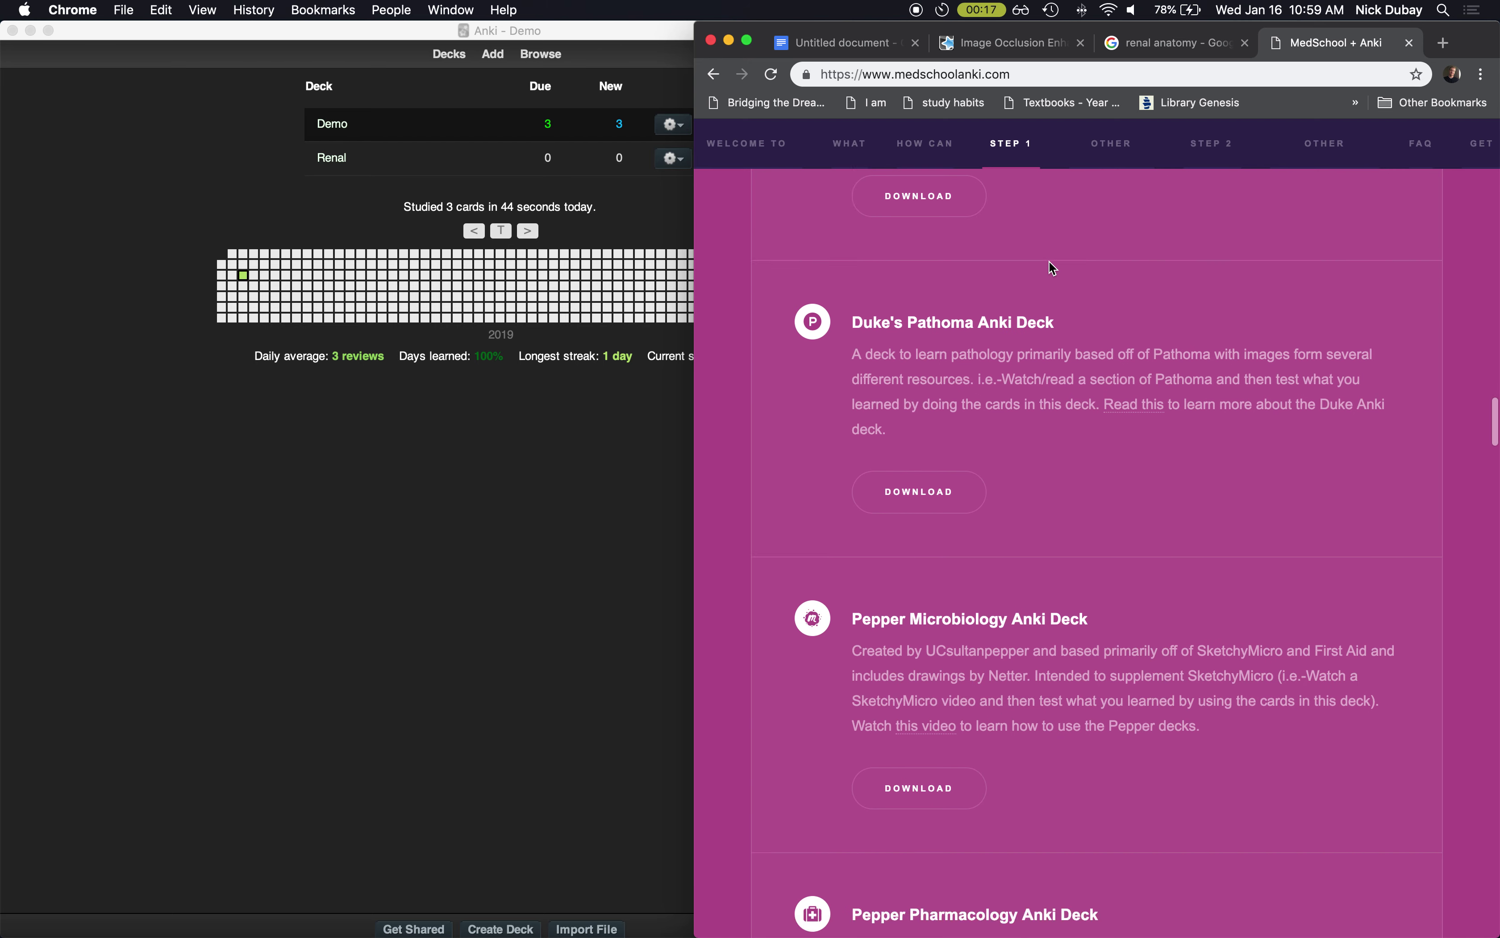
{"action": "scroll", "coordinate": [941, 442], "scroll_direction": "down", "scroll_amount": 13}
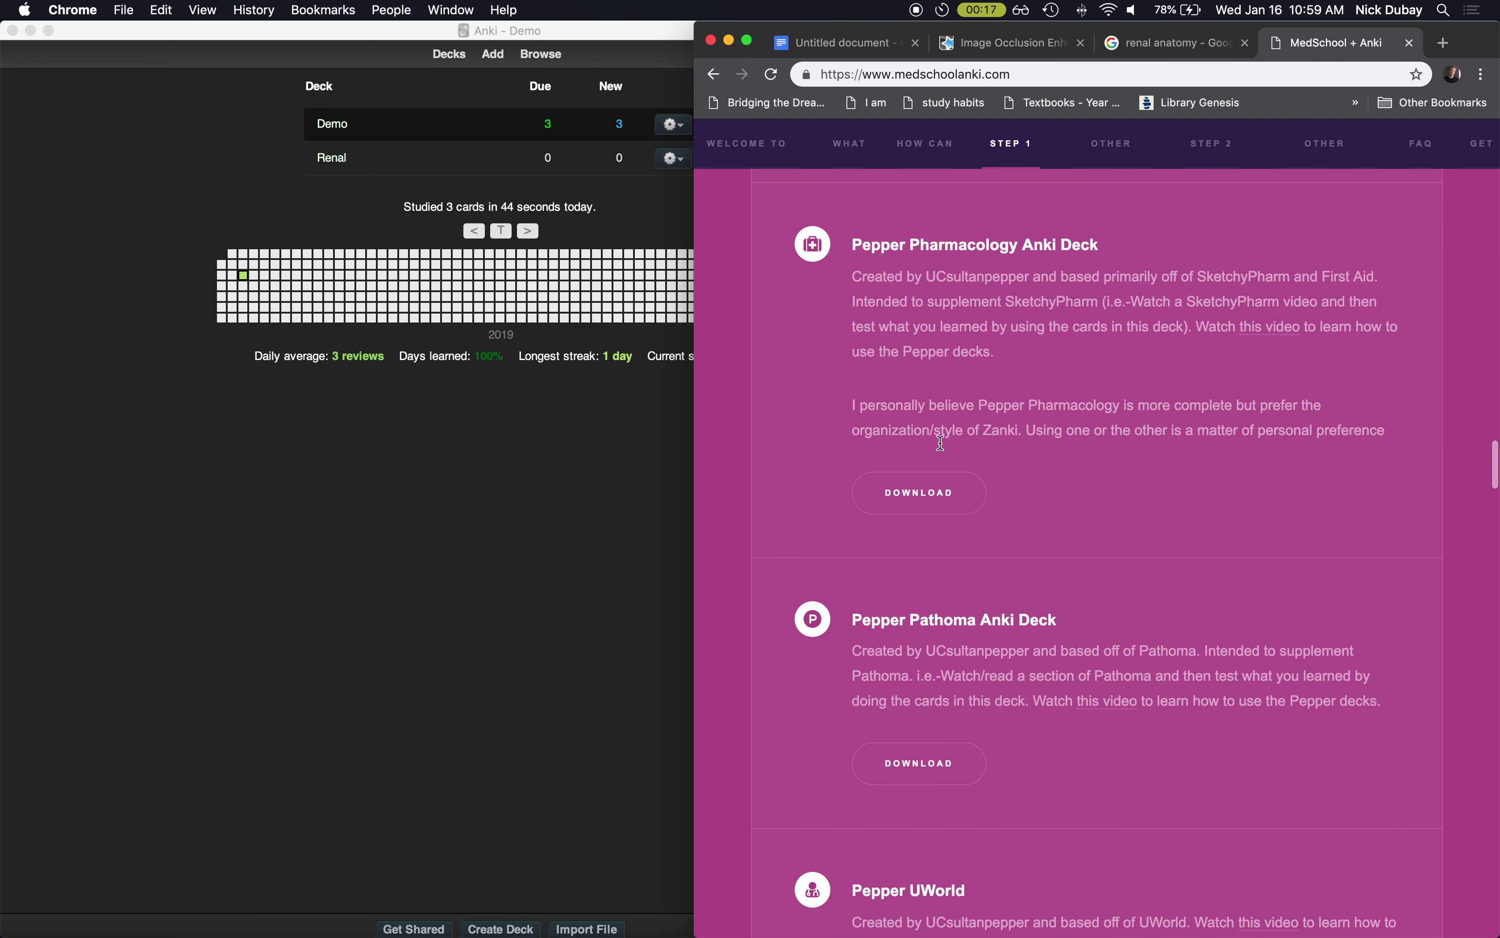
{"action": "scroll", "coordinate": [940, 442], "scroll_direction": "down", "scroll_amount": 8}
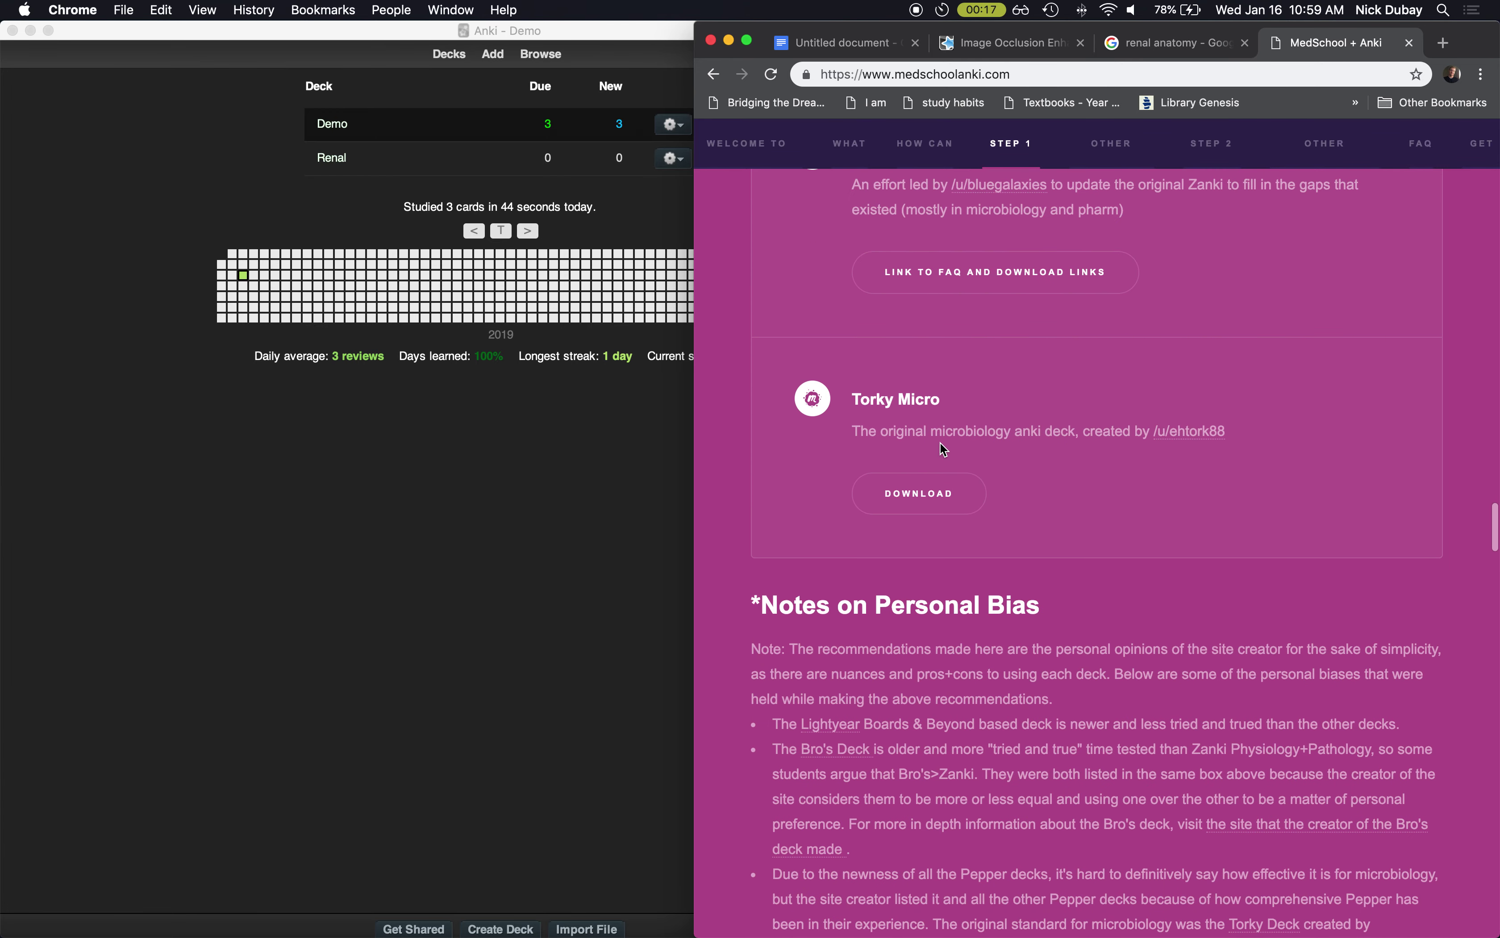
{"action": "scroll", "coordinate": [858, 536], "scroll_direction": "up", "scroll_amount": 4}
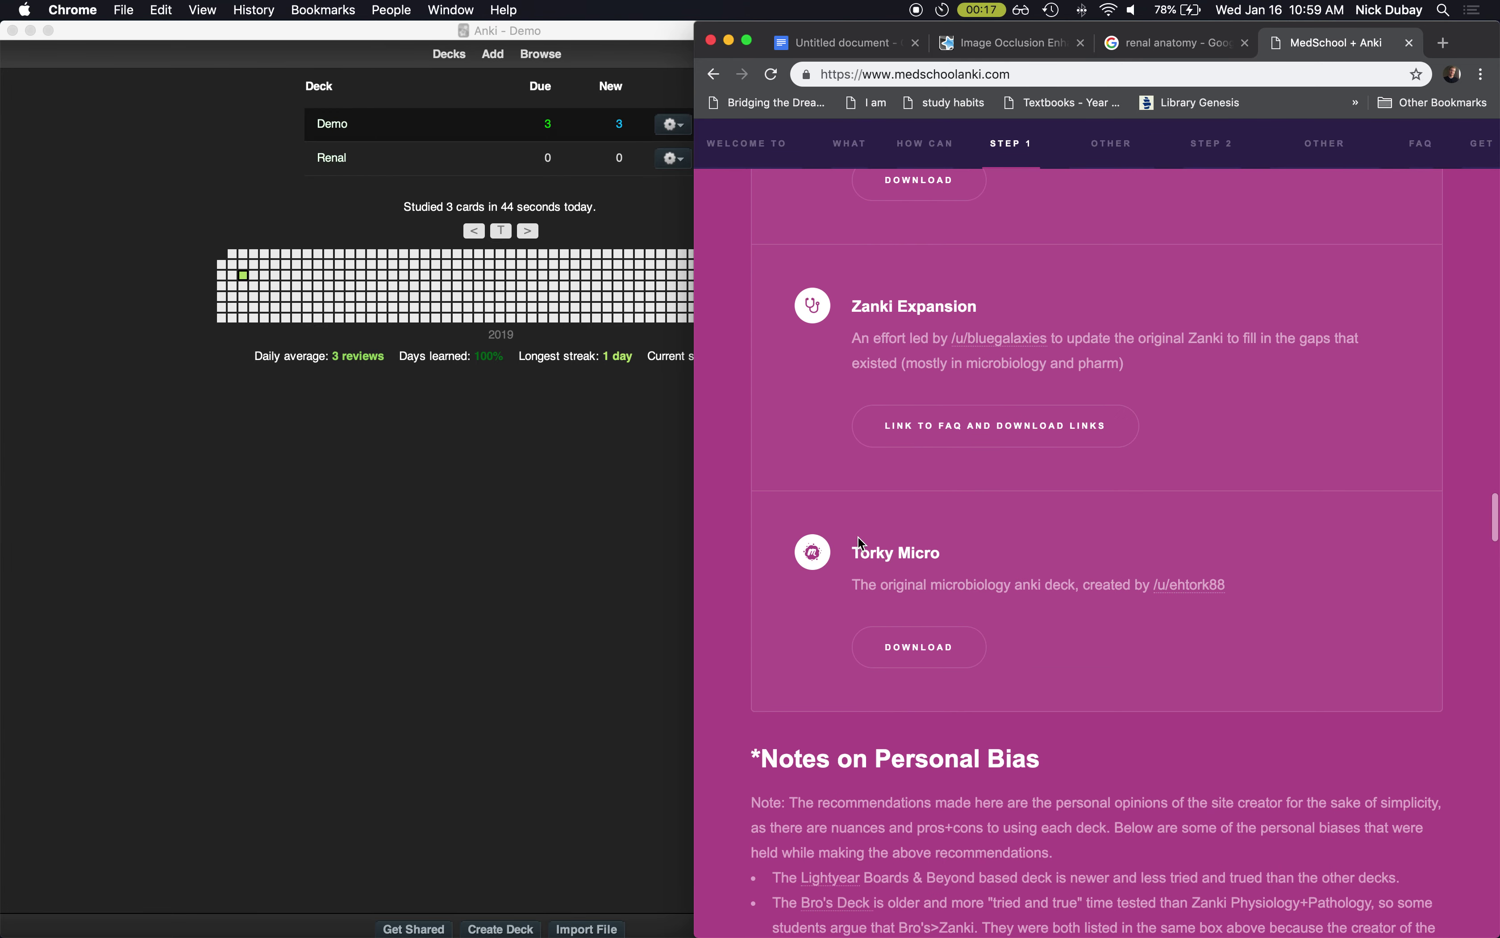
{"action": "scroll", "coordinate": [915, 644], "scroll_direction": "up", "scroll_amount": 5}
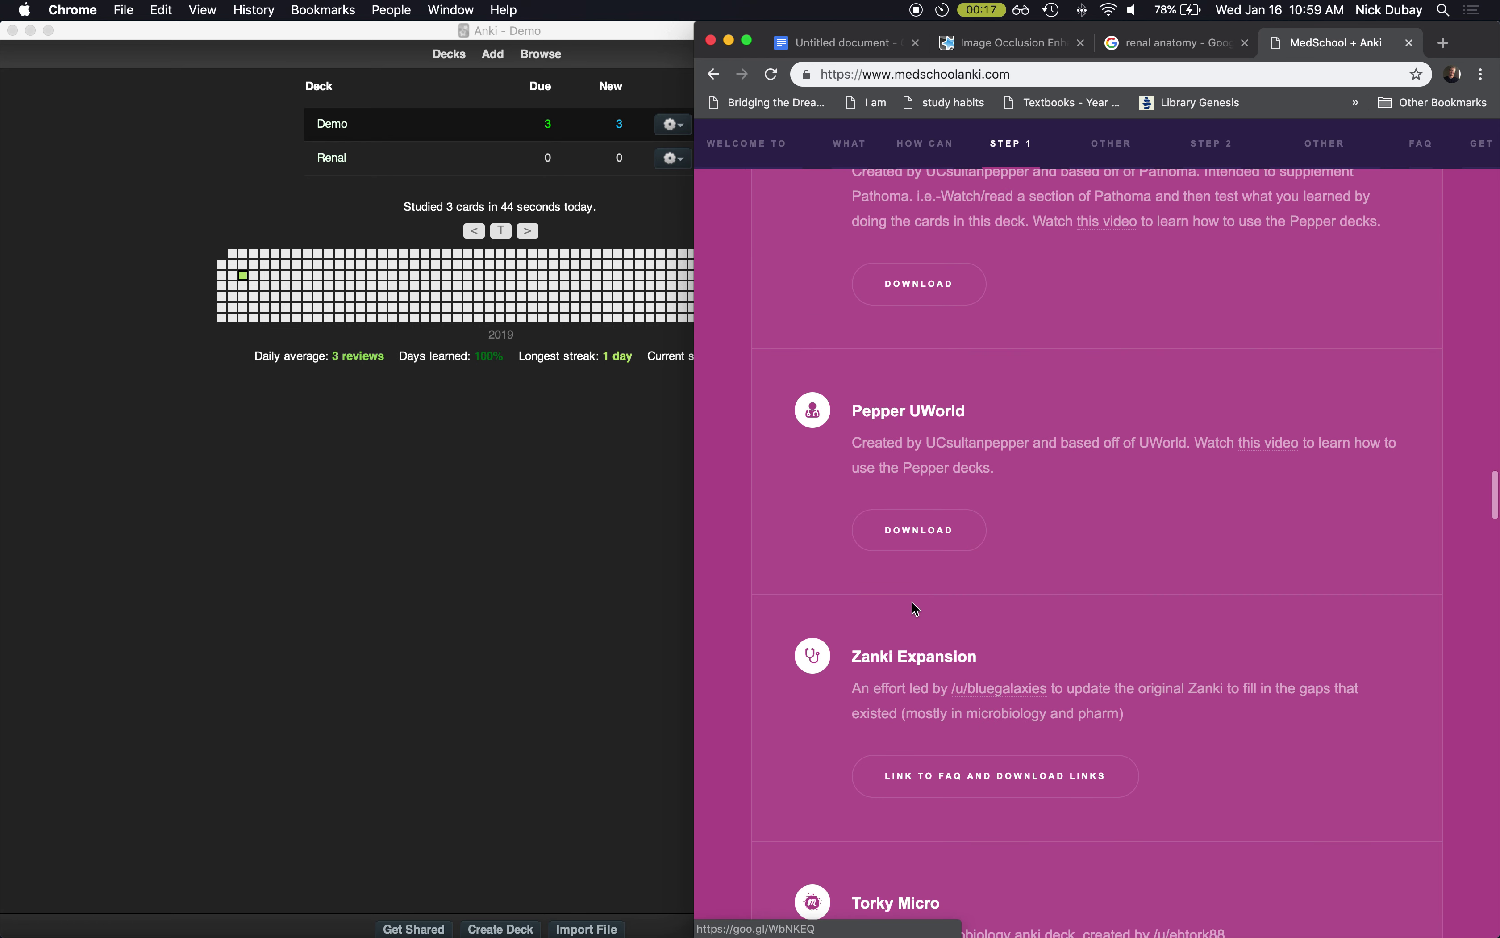
Step: Google 'anki decks' and open the 'Deck - AnkiWeb' shared decks result
{"action": "left_click", "coordinate": [1010, 74]}
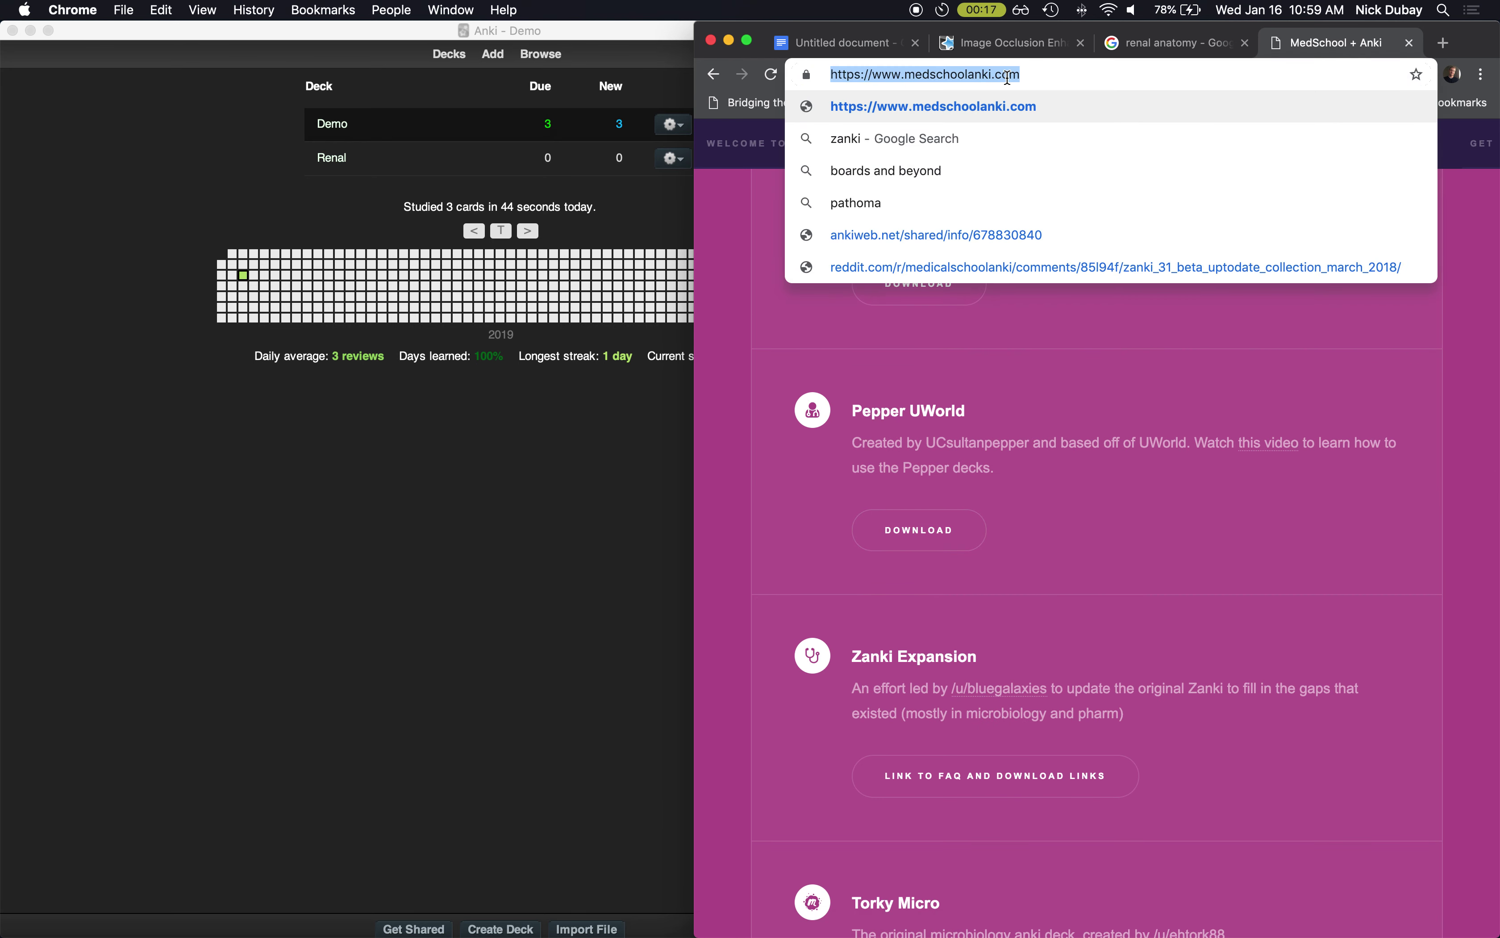
{"action": "type", "text": "anki "}
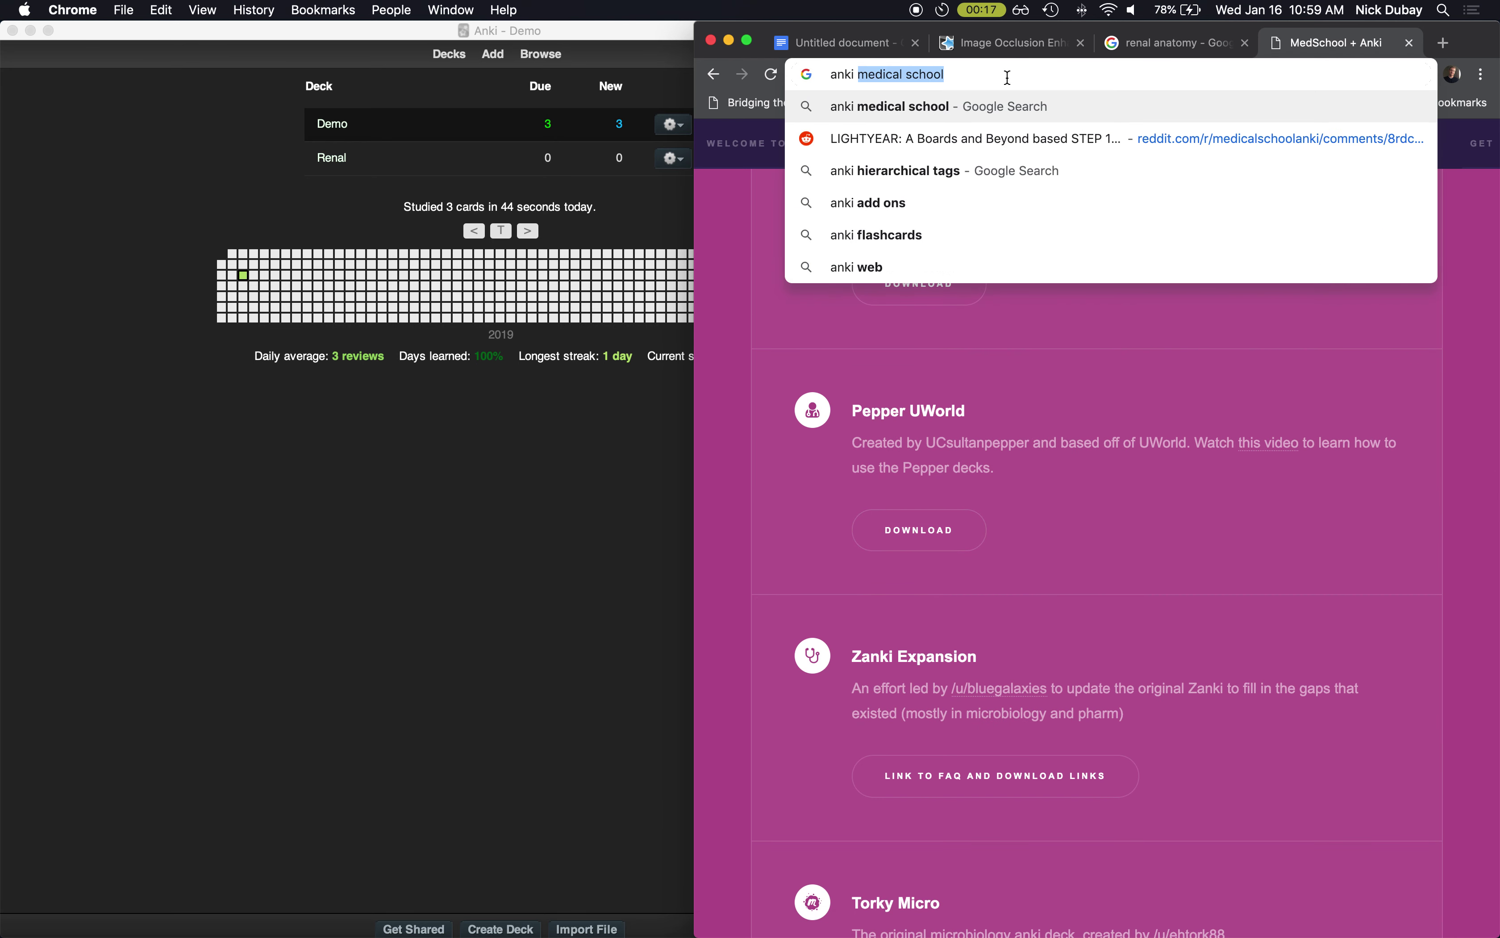
{"action": "type", "text": "decks"}
{"action": "key", "text": "Return"}
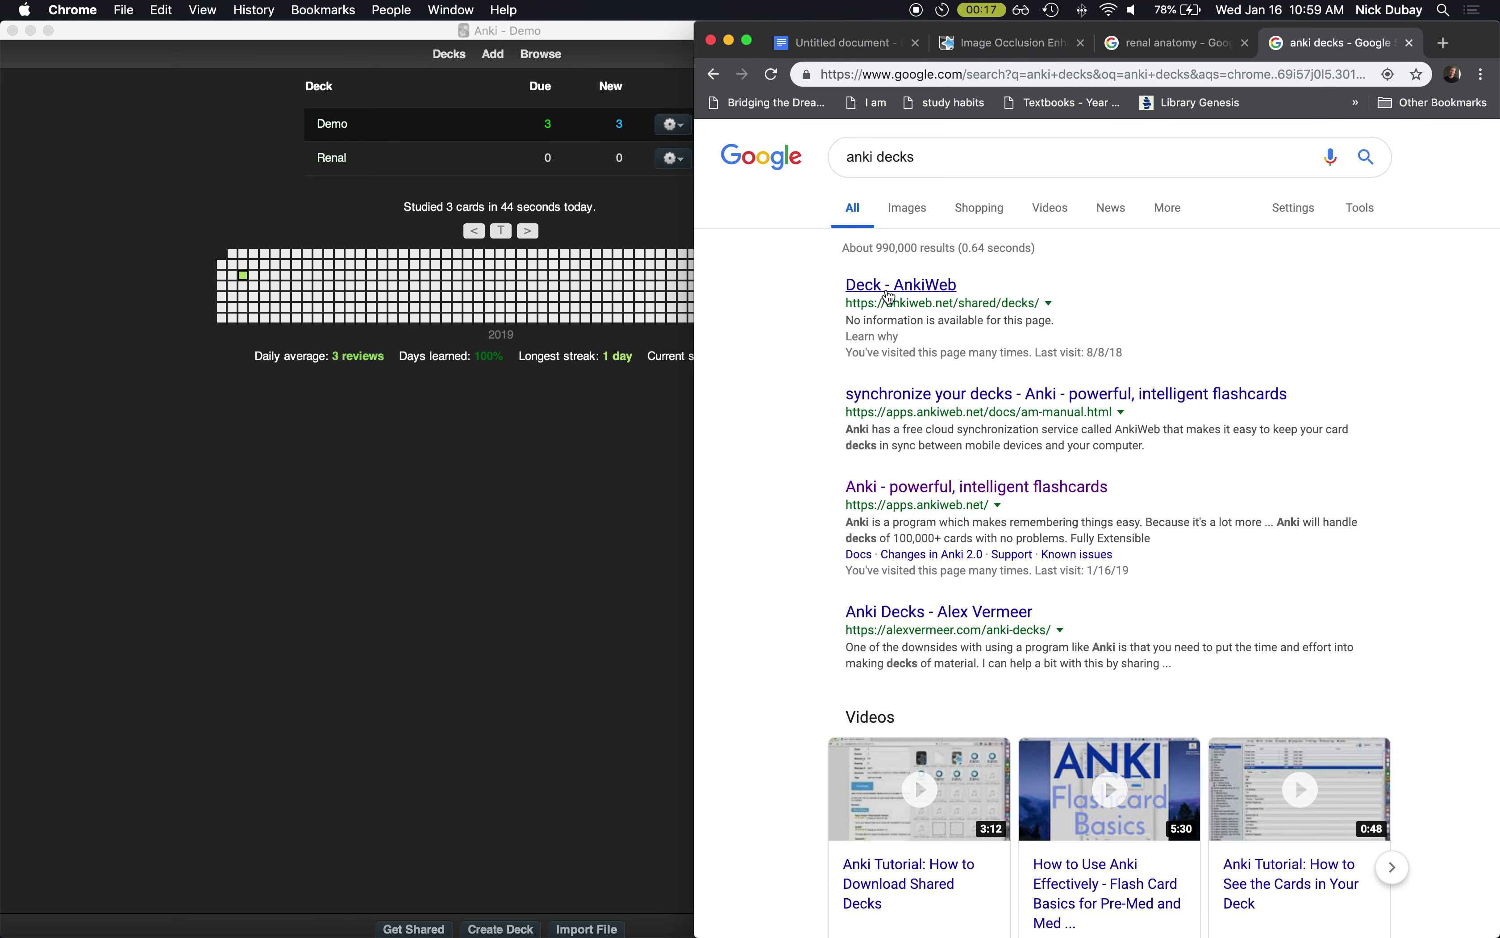
{"action": "left_click", "coordinate": [887, 291]}
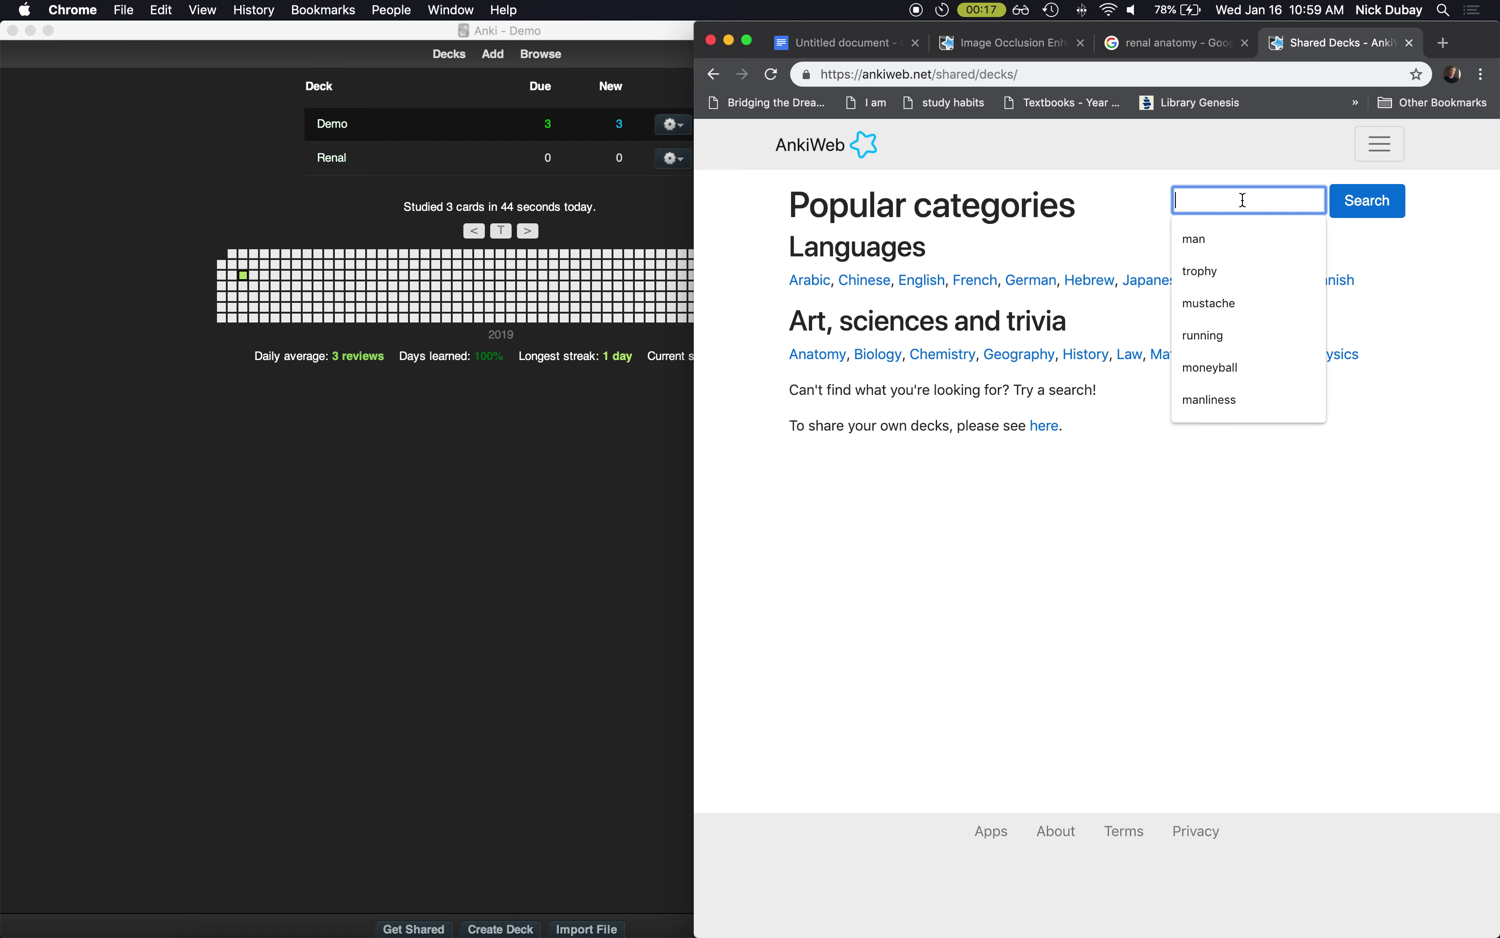
Step: Search AnkiWeb's shared decks for 'usmle' and browse the Usmle results
{"action": "type", "text": "usmle"}
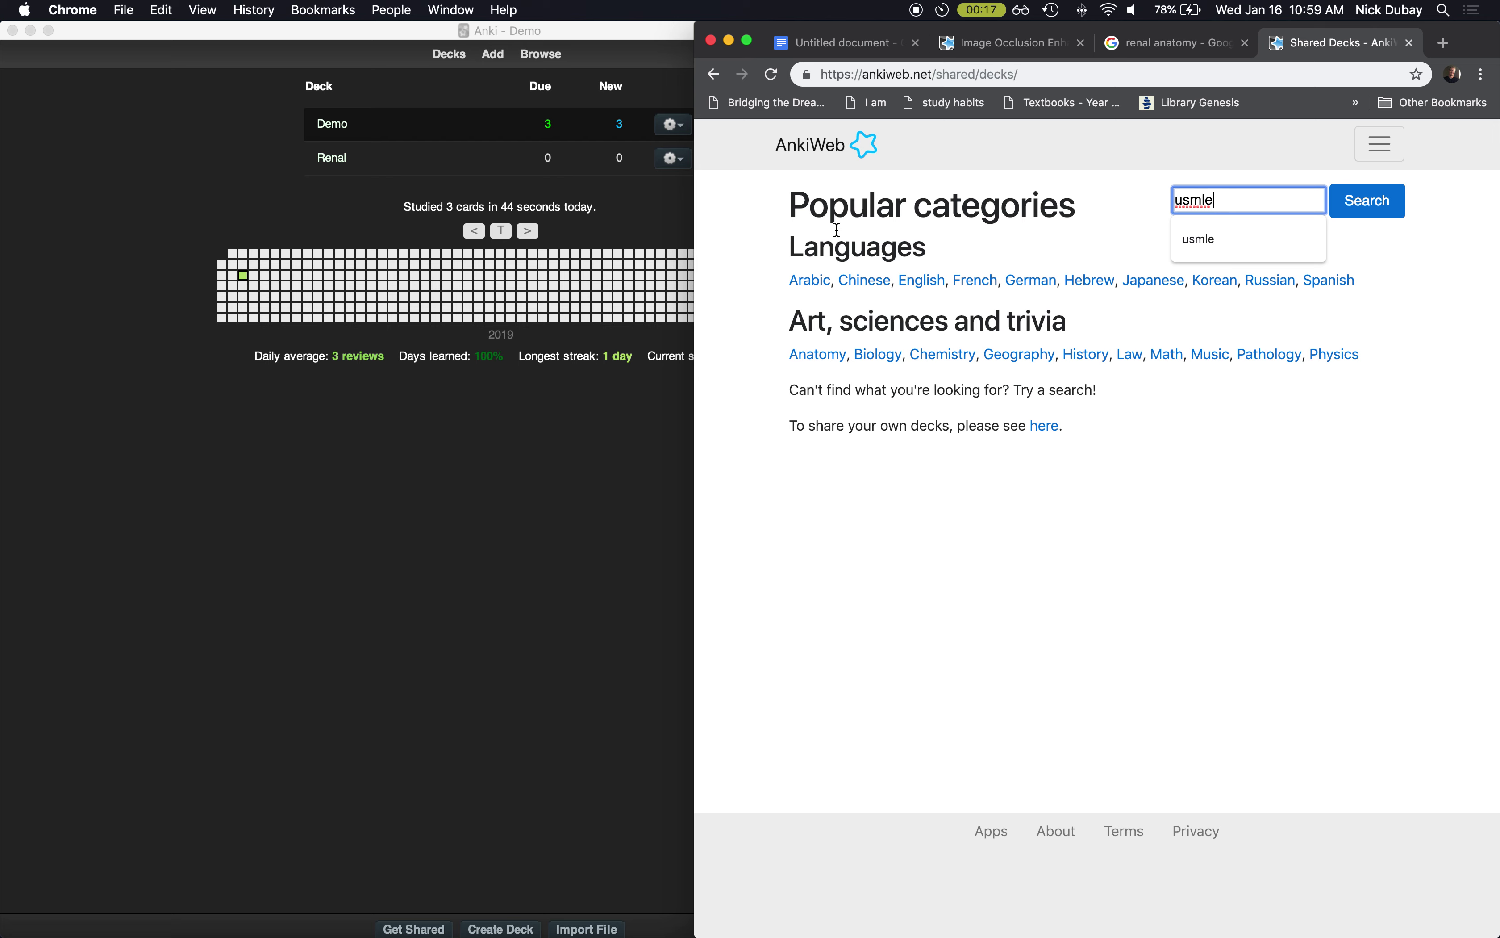
{"action": "left_click", "coordinate": [966, 211]}
{"action": "double_click", "coordinate": [966, 211]}
{"action": "left_click", "coordinate": [966, 211]}
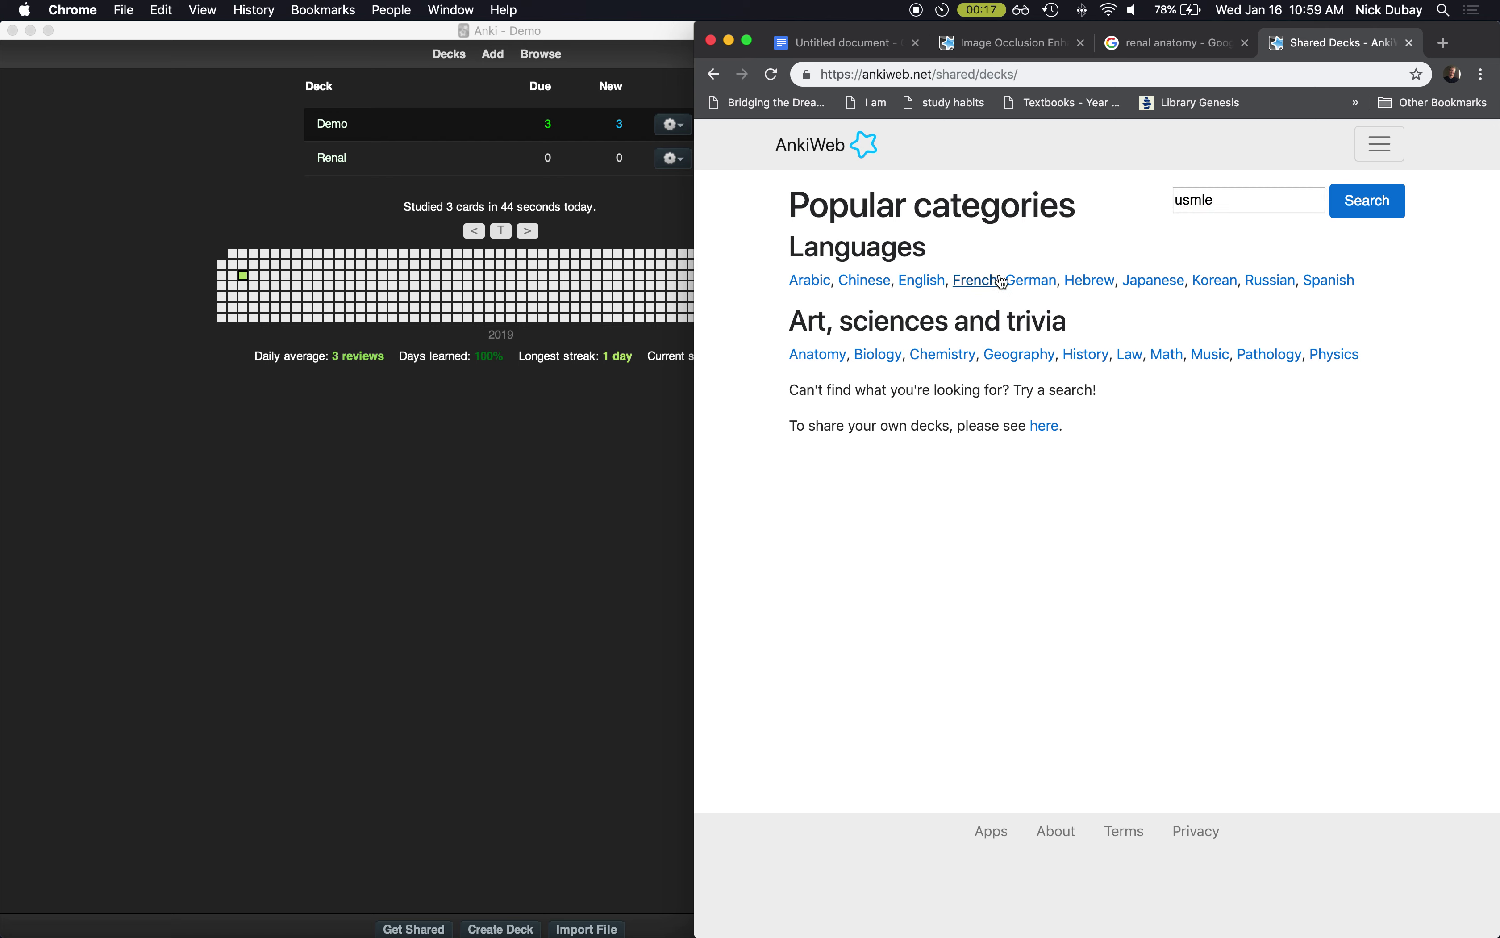
{"action": "double_click", "coordinate": [1255, 209]}
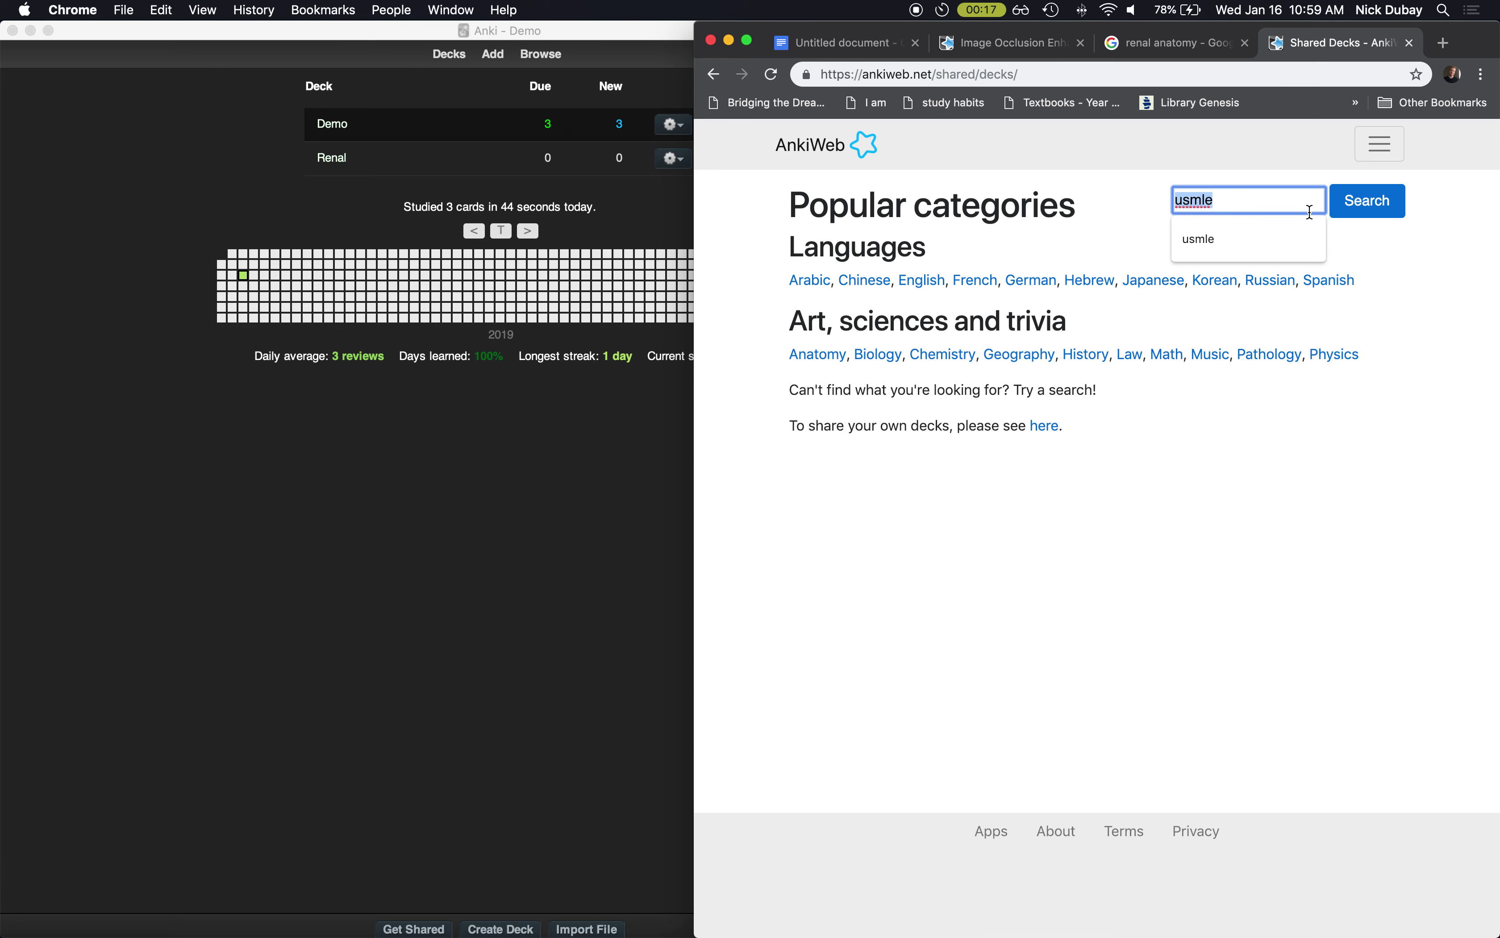
{"action": "left_click", "coordinate": [1364, 201]}
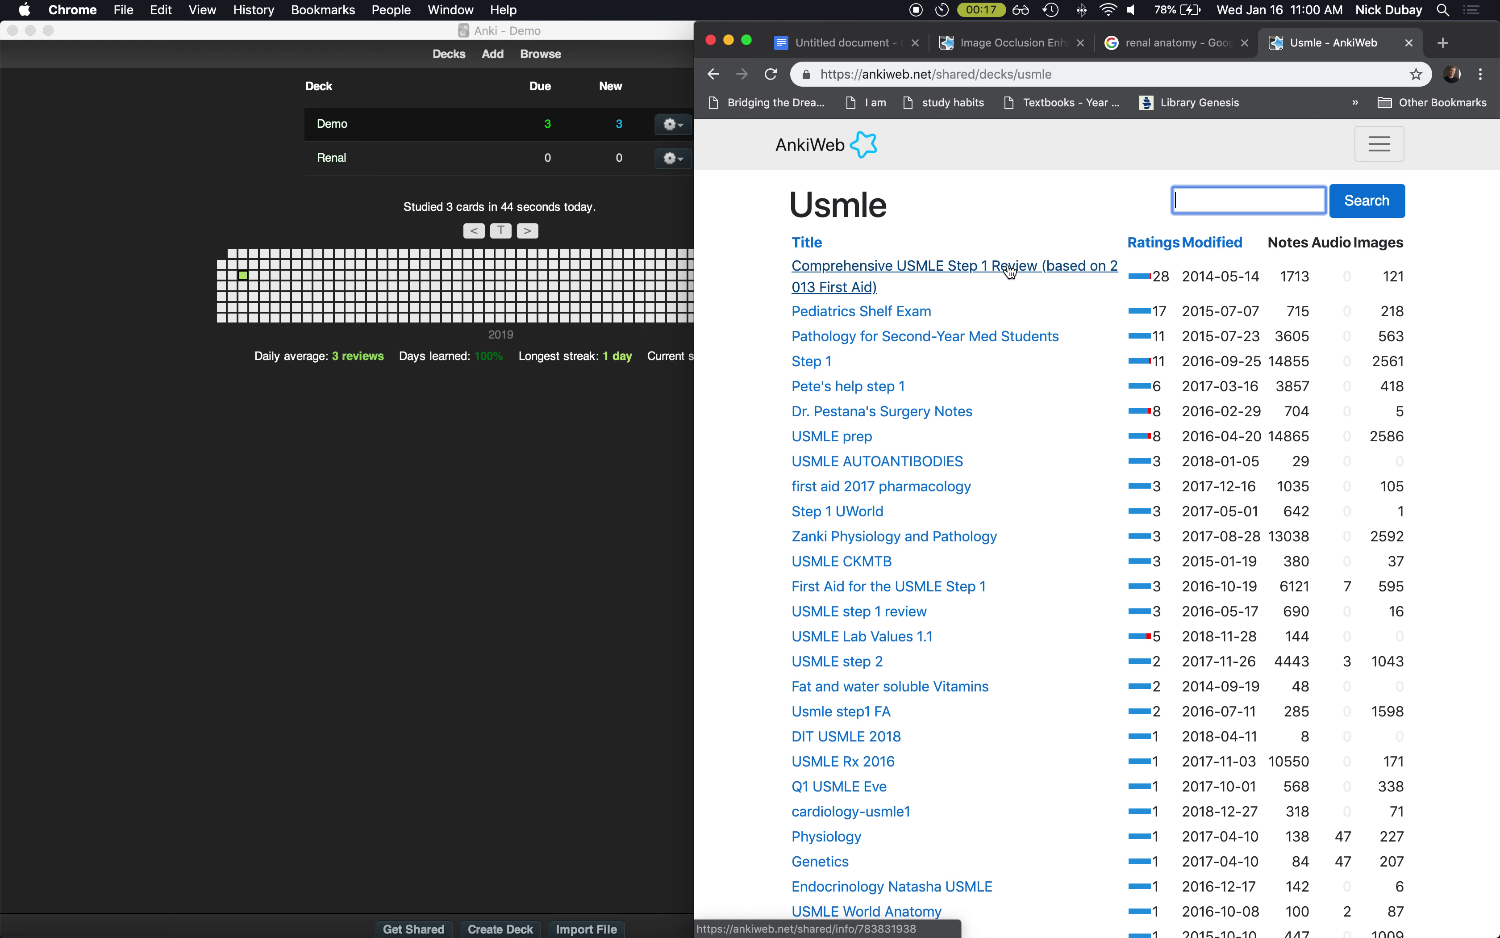
{"action": "scroll", "coordinate": [840, 381], "scroll_direction": "down", "scroll_amount": 8}
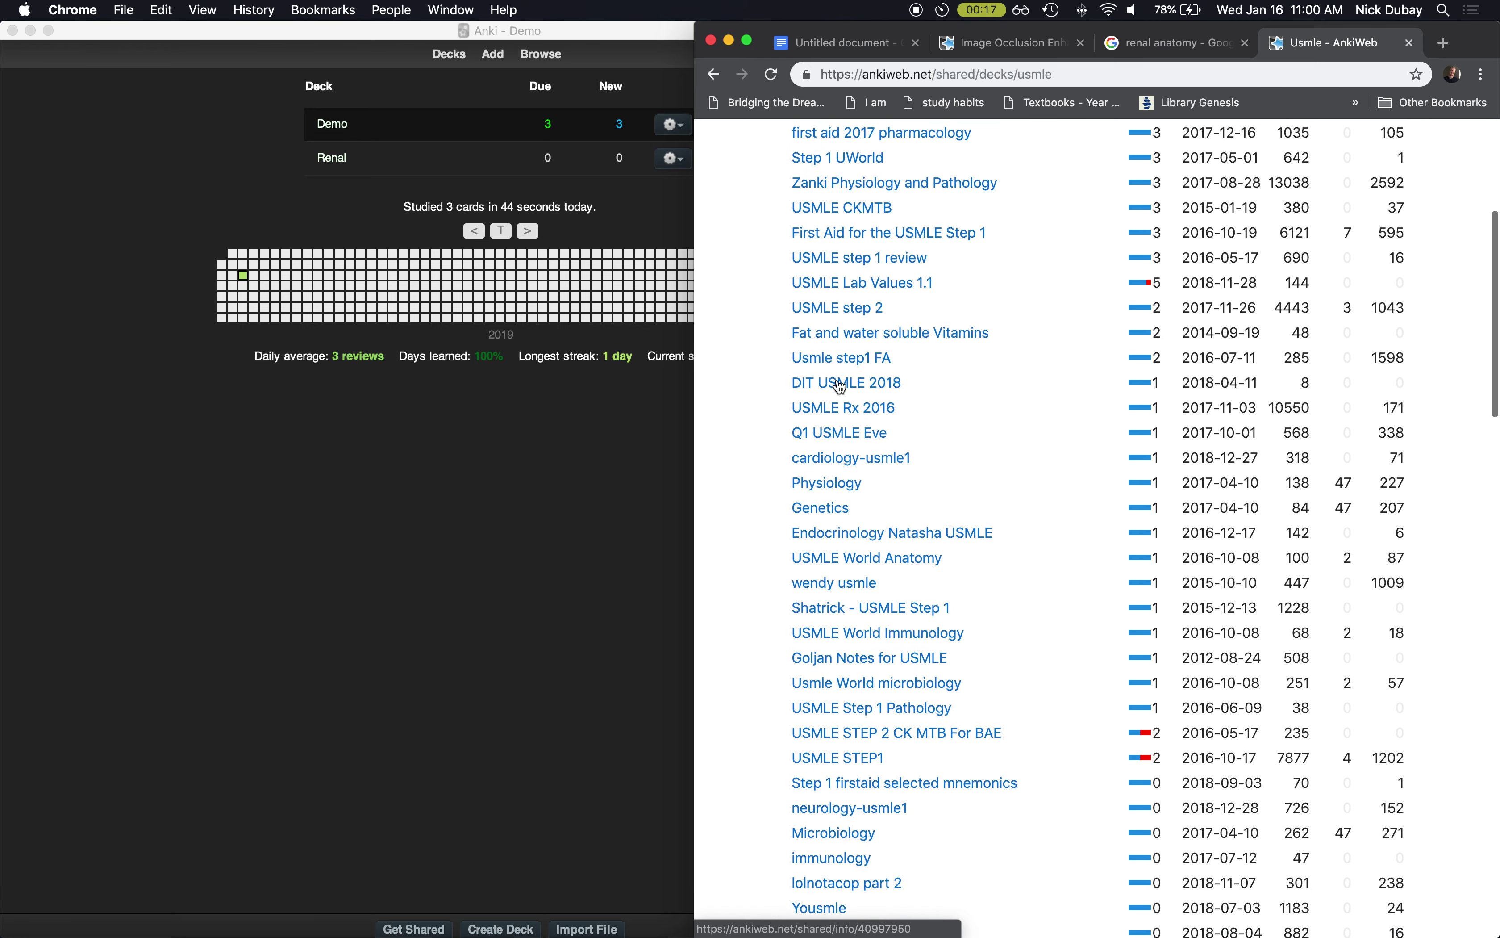
{"action": "scroll", "coordinate": [834, 390], "scroll_direction": "up", "scroll_amount": 8}
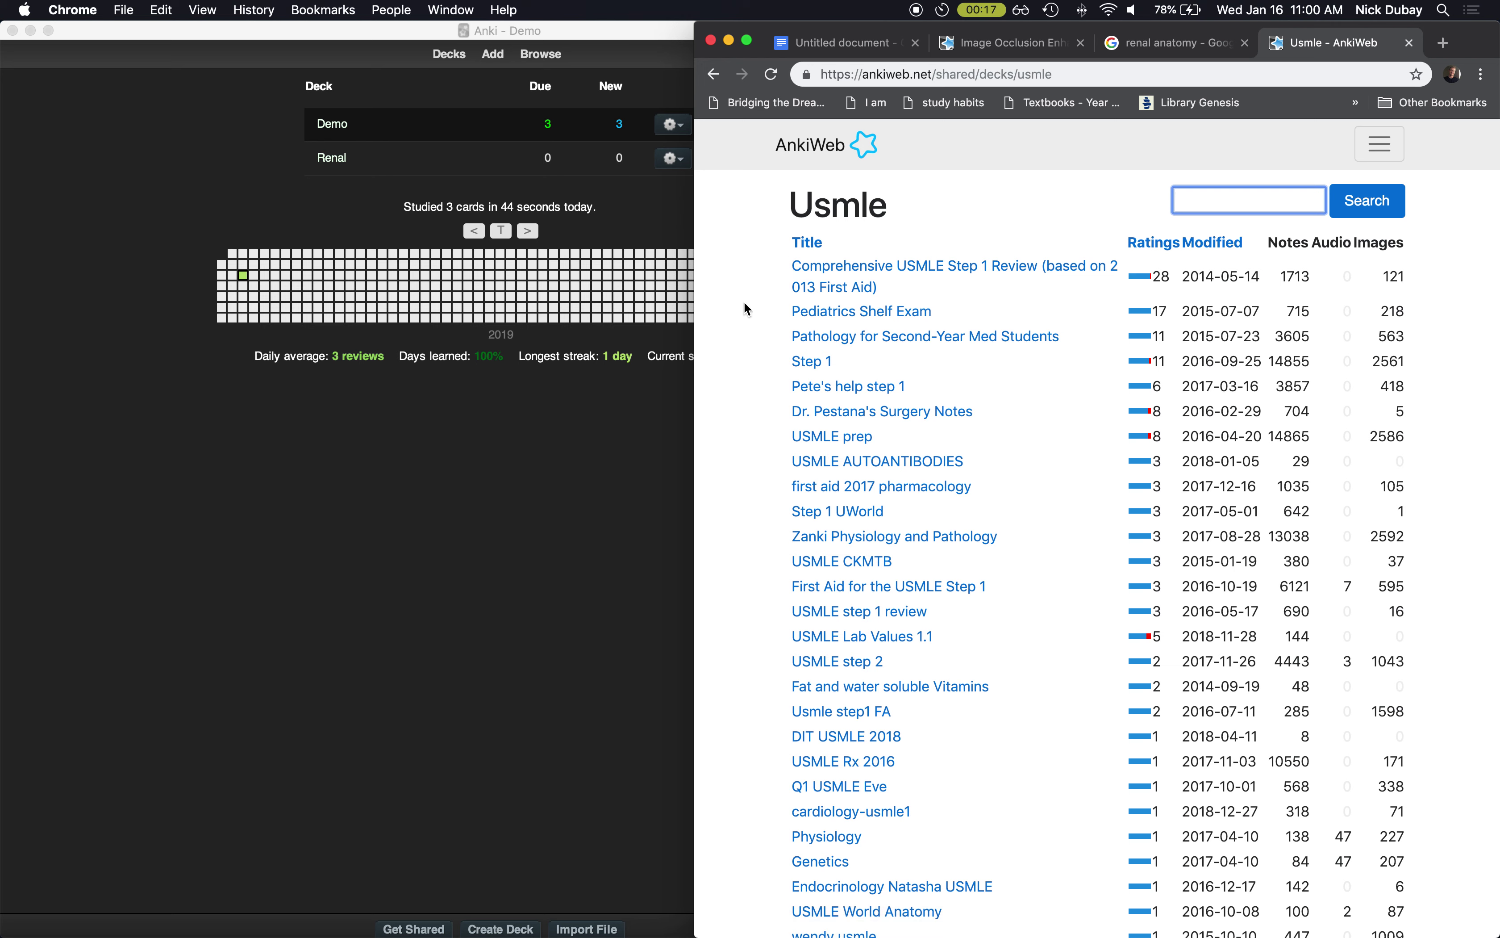
{"action": "left_click", "coordinate": [739, 265]}
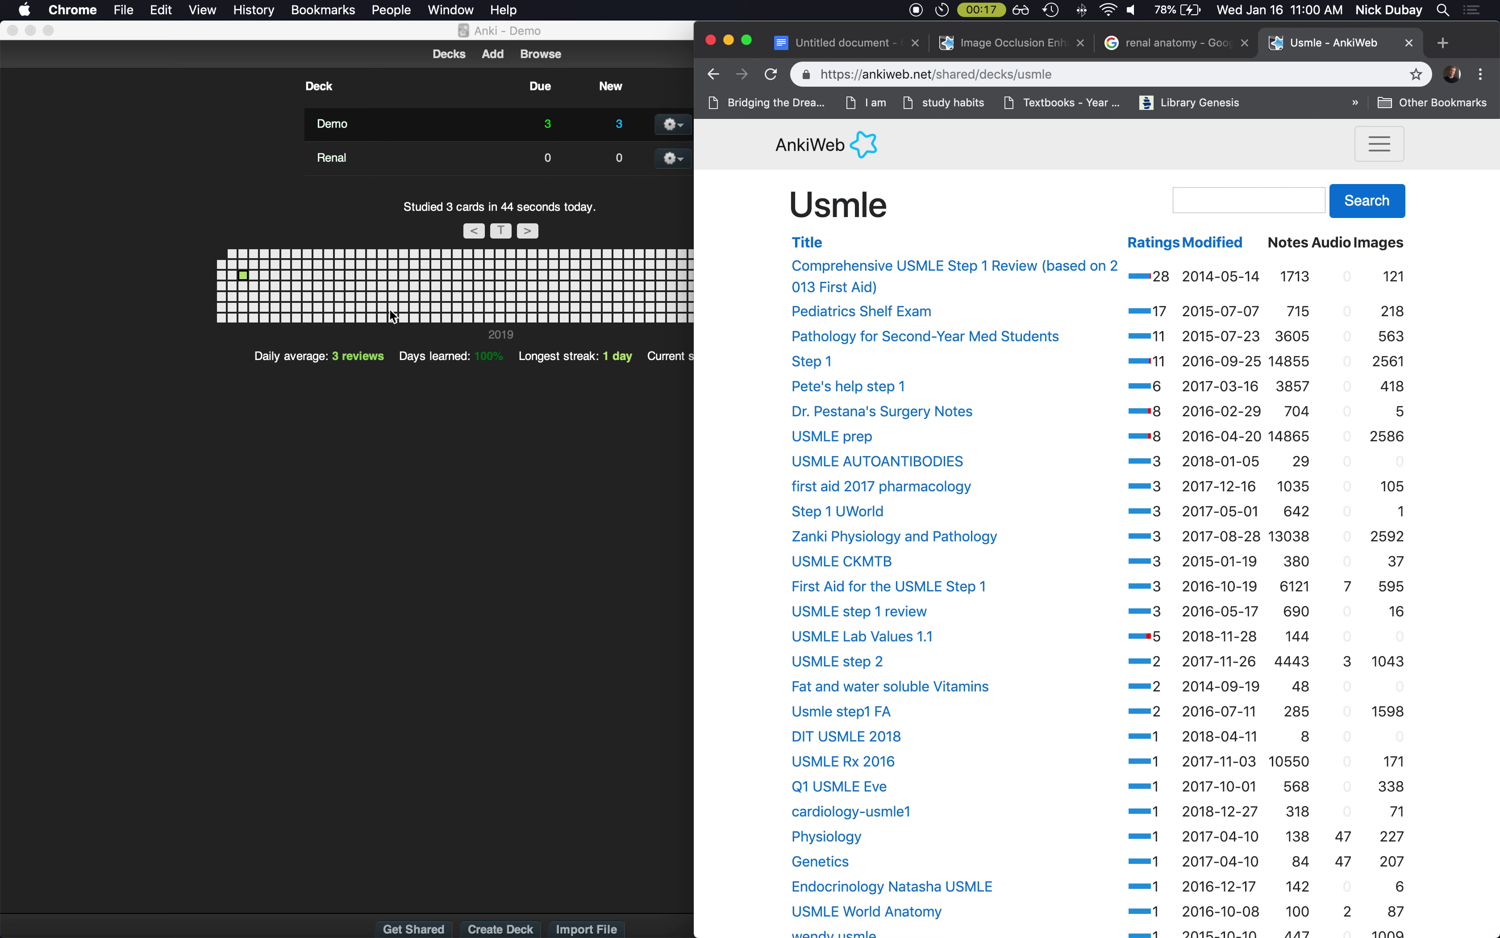
{"action": "scroll", "coordinate": [1009, 301], "scroll_direction": "down", "scroll_amount": 15}
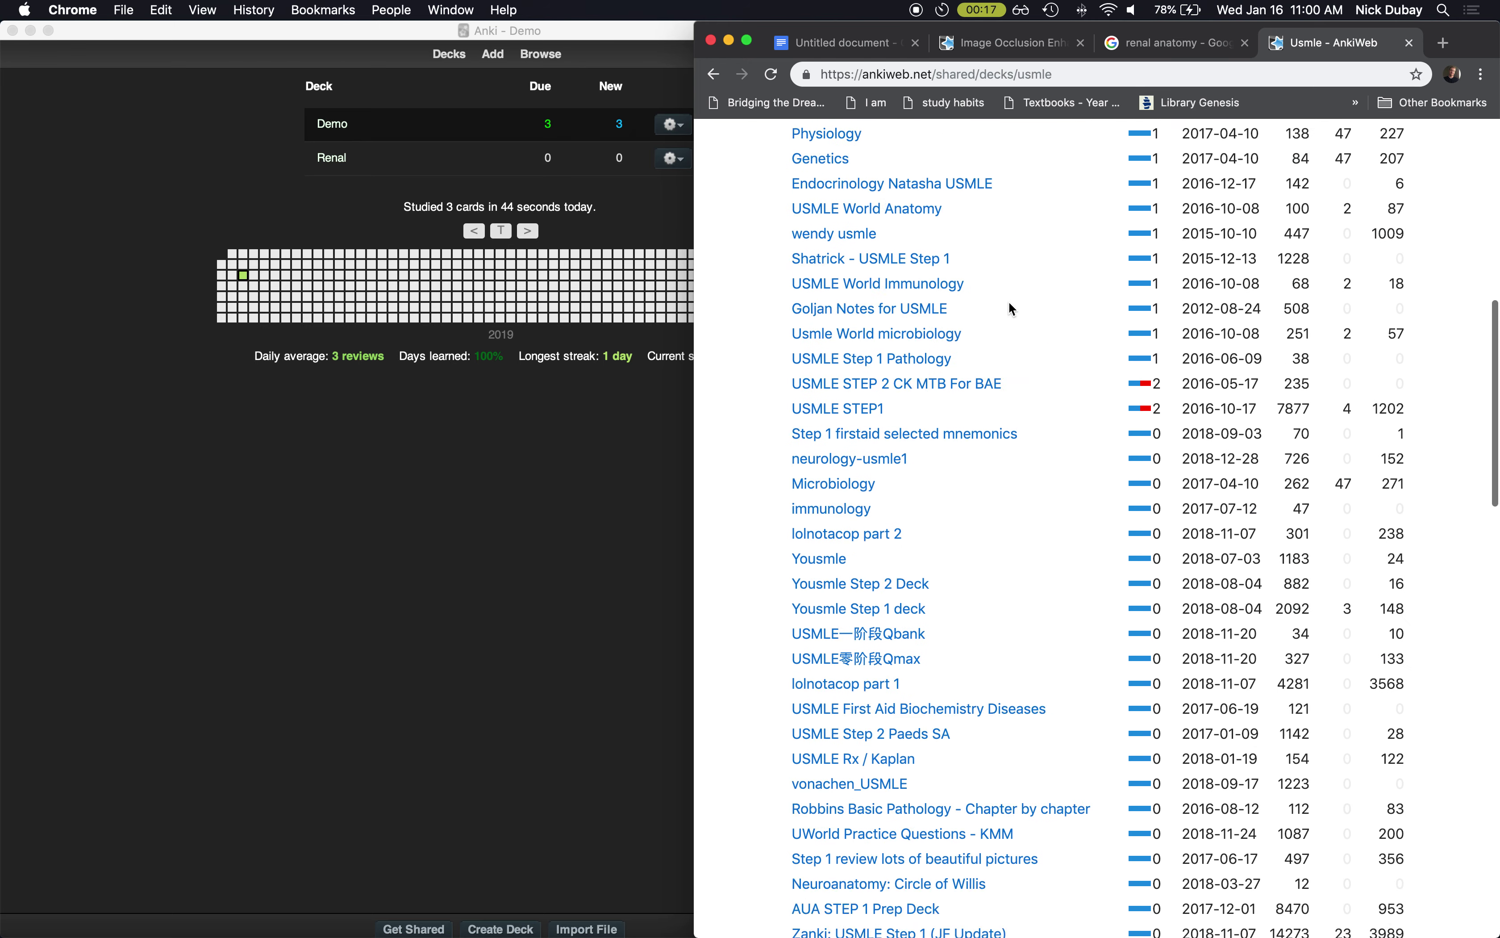
{"action": "scroll", "coordinate": [1009, 301], "scroll_direction": "up", "scroll_amount": 20}
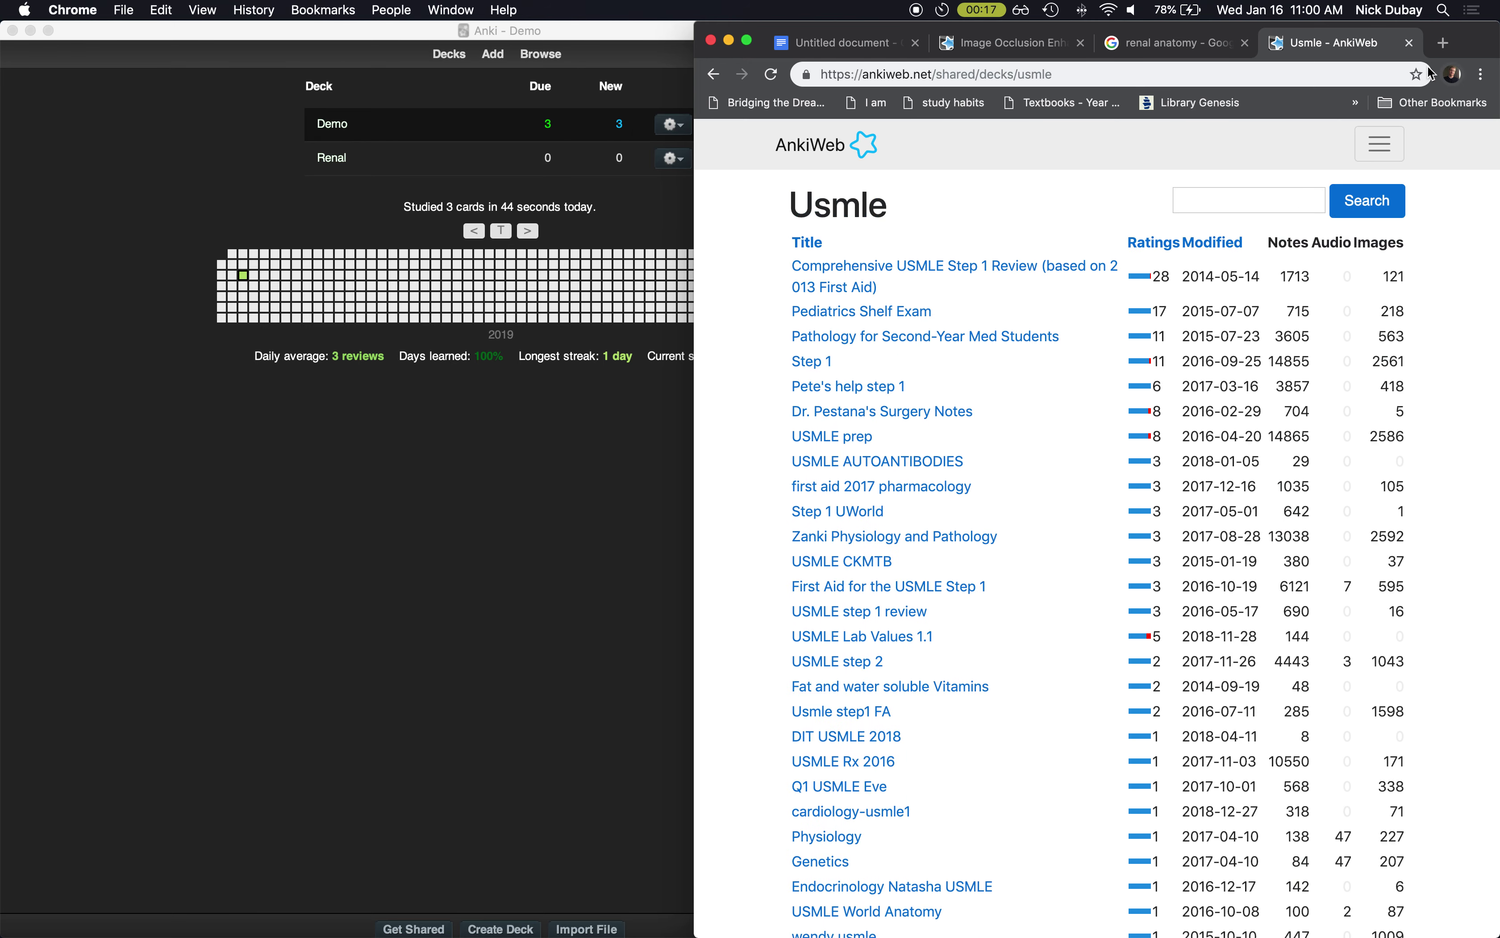
Step: Reopen the Usmle deck list from the address bar and locate the USMLE AUTOANTIBODIES deck
{"action": "left_click", "coordinate": [1409, 43]}
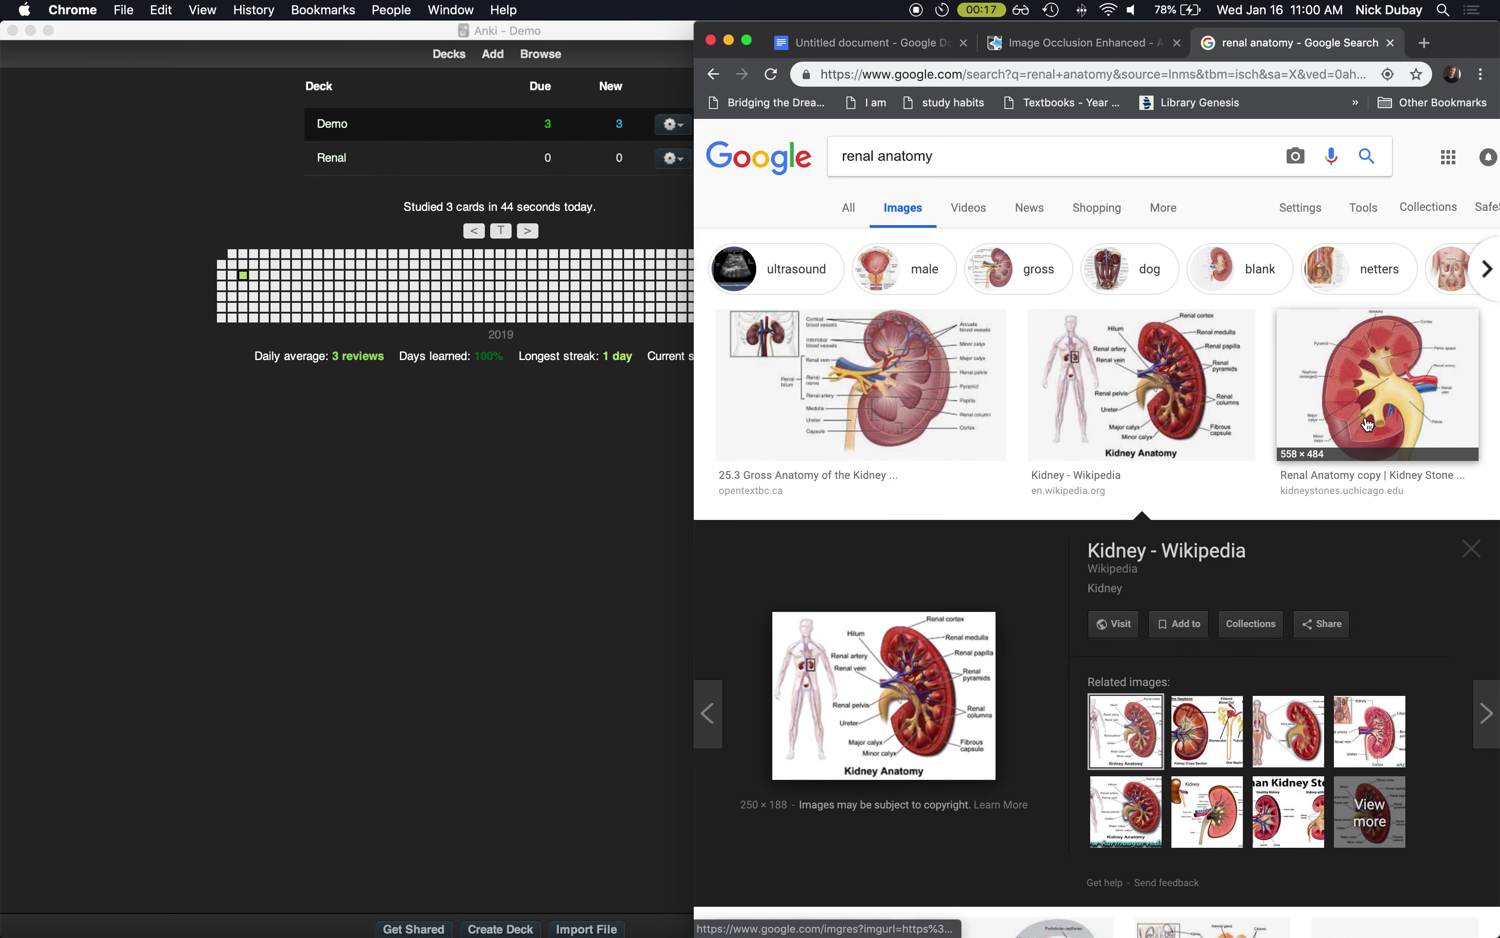
{"action": "left_click", "coordinate": [1133, 49]}
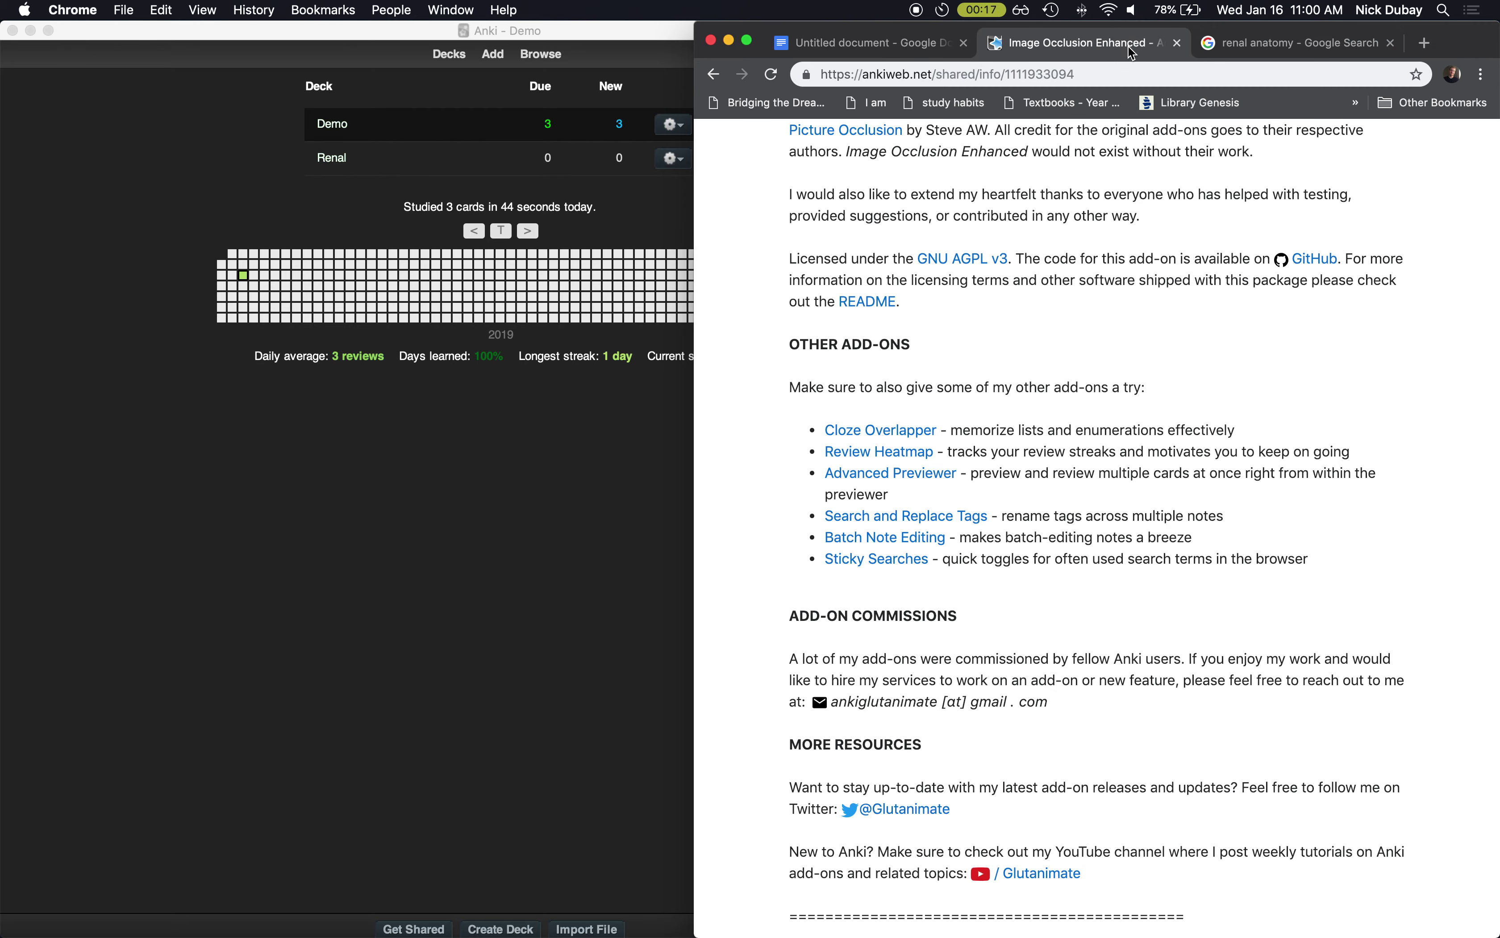
{"action": "scroll", "coordinate": [1107, 498], "scroll_direction": "up", "scroll_amount": 10}
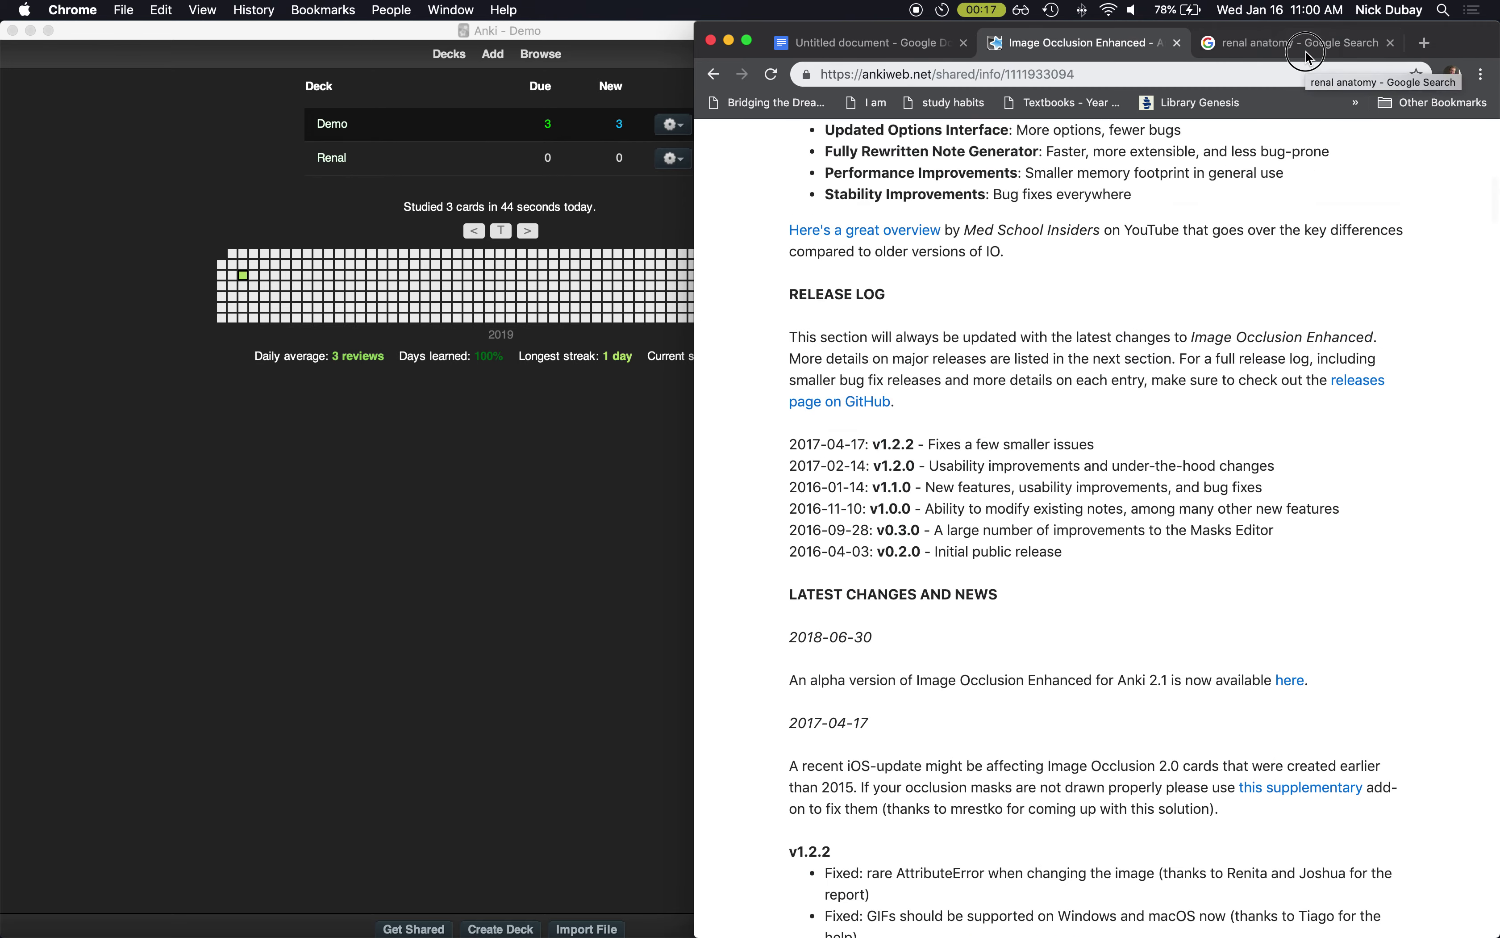
{"action": "left_click", "coordinate": [1289, 43]}
{"action": "left_click", "coordinate": [1294, 82]}
{"action": "type", "text": "anki decks"}
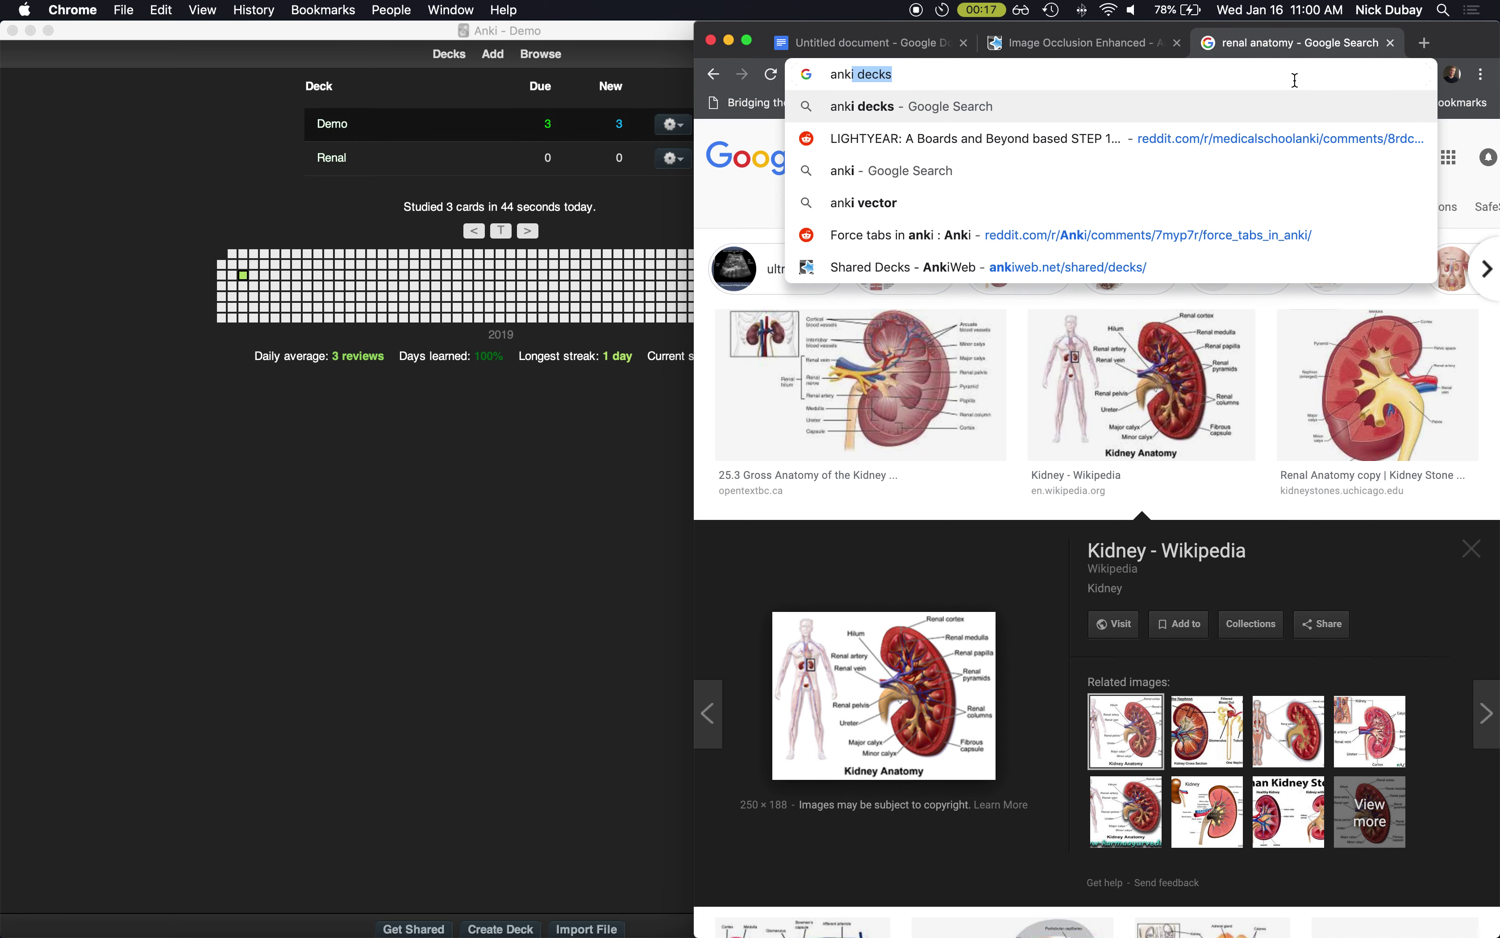
{"action": "key", "text": "super+Return"}
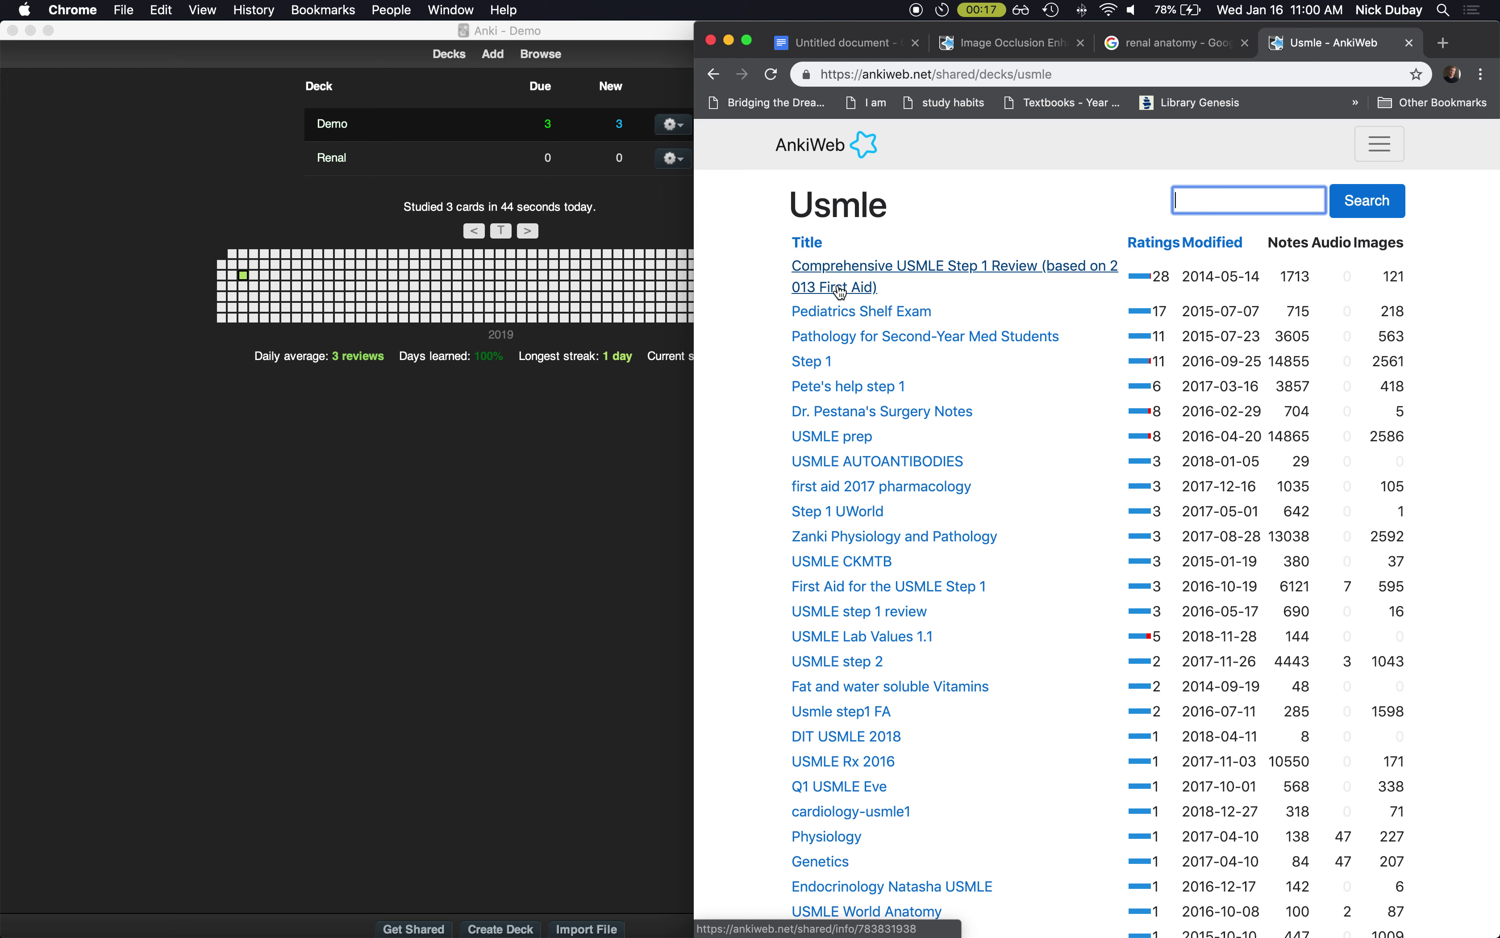
{"action": "scroll", "coordinate": [1168, 369], "scroll_direction": "down", "scroll_amount": 2}
{"action": "scroll", "coordinate": [1166, 367], "scroll_direction": "down", "scroll_amount": 1}
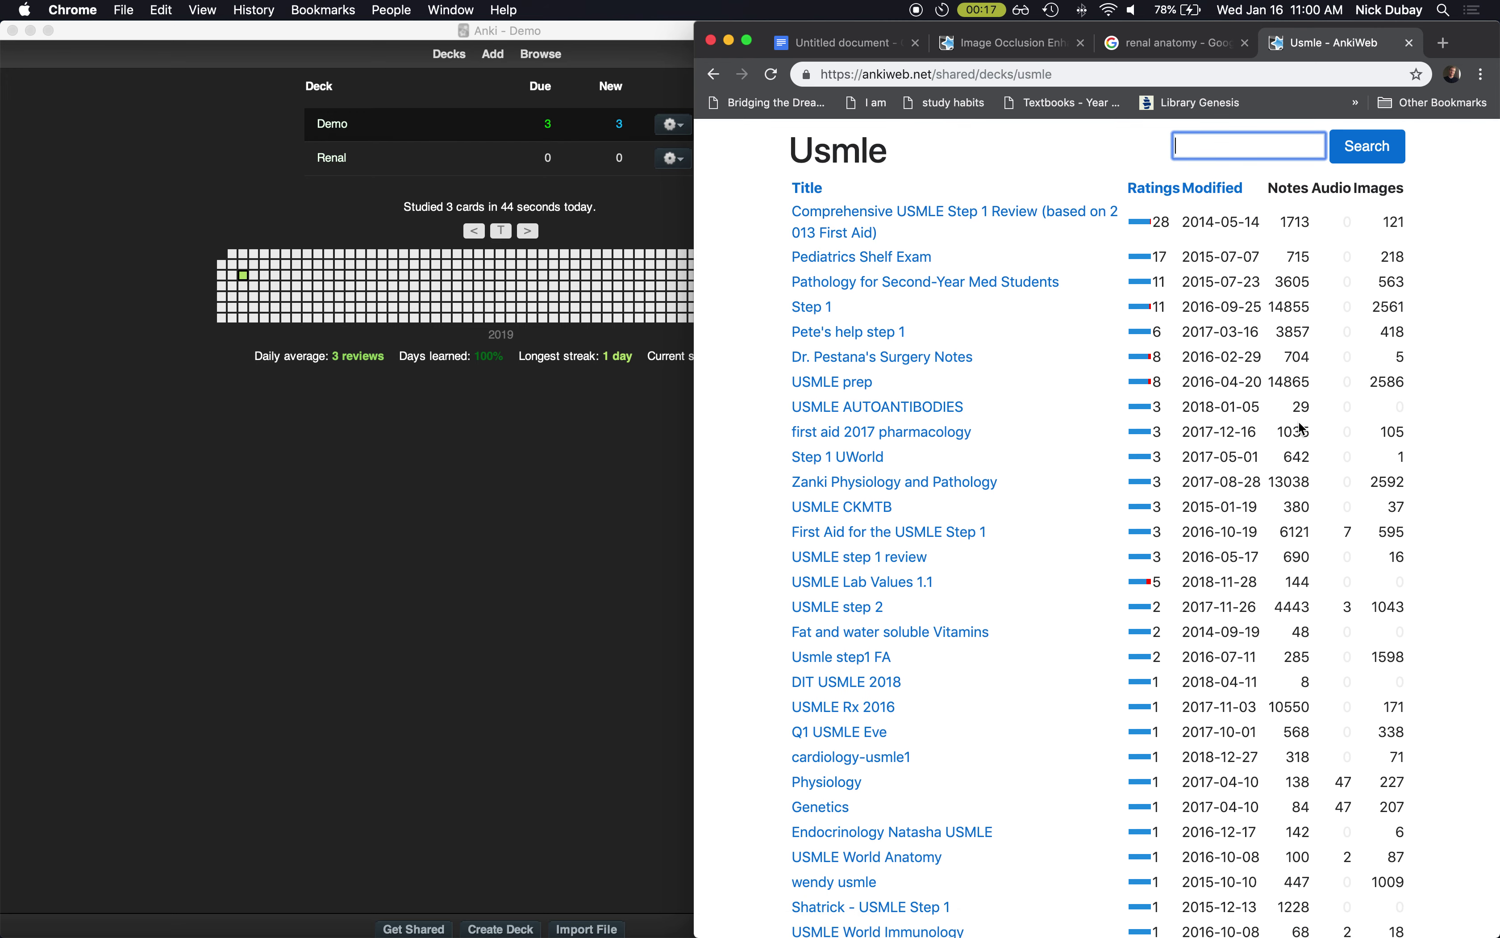
{"action": "double_click", "coordinate": [1302, 407]}
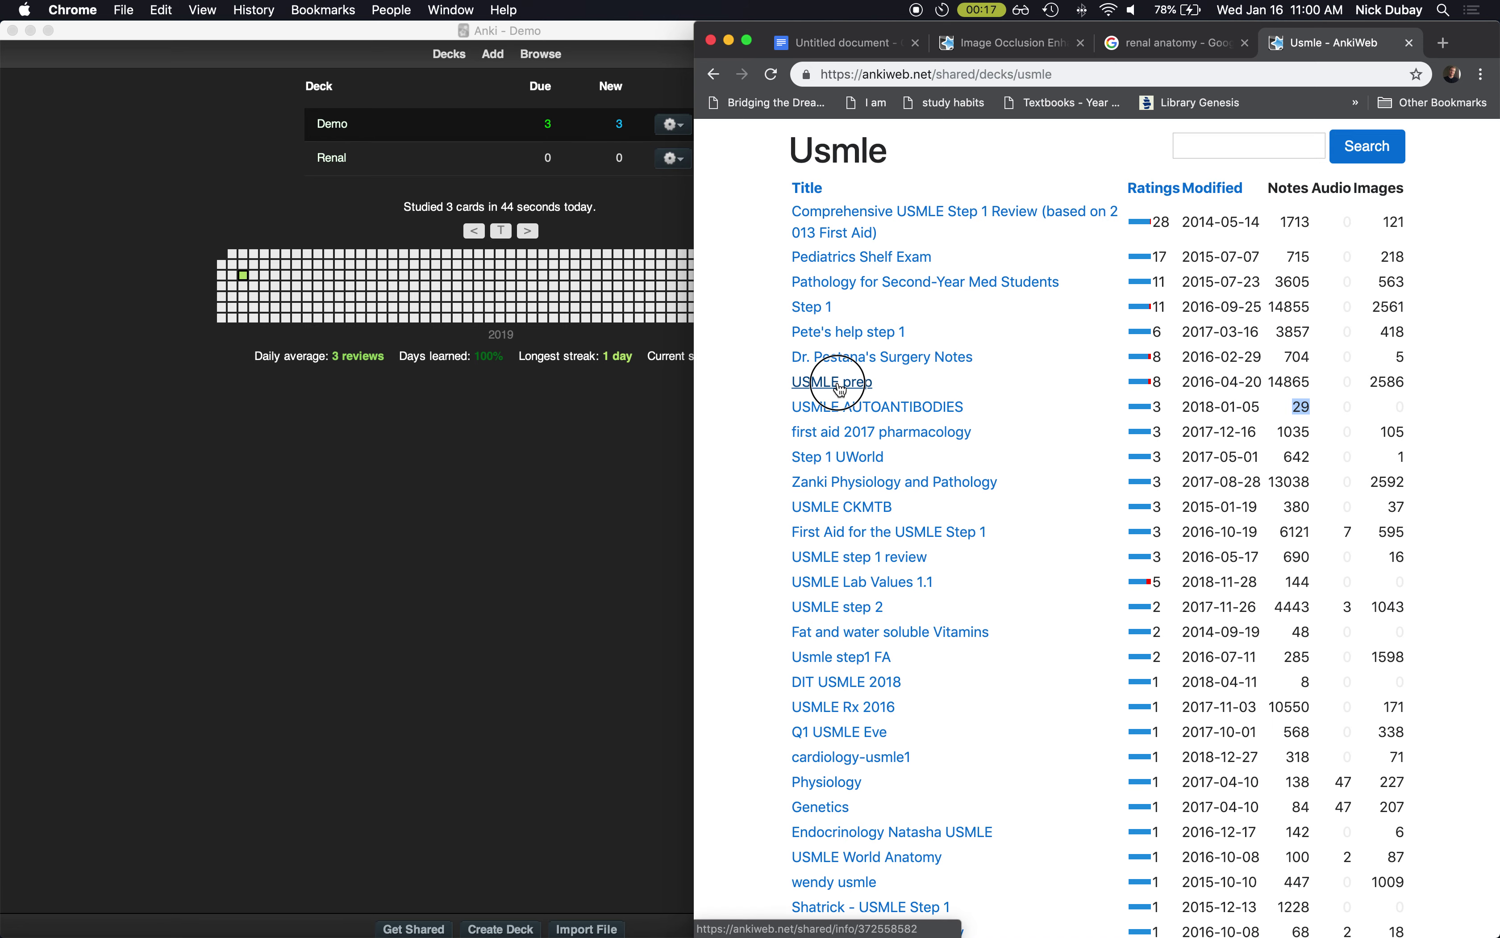
Step: Download the USMLE AUTOANTIBODIES .apkg and open it to import its 58 cards into Anki
{"action": "left_click", "coordinate": [918, 411]}
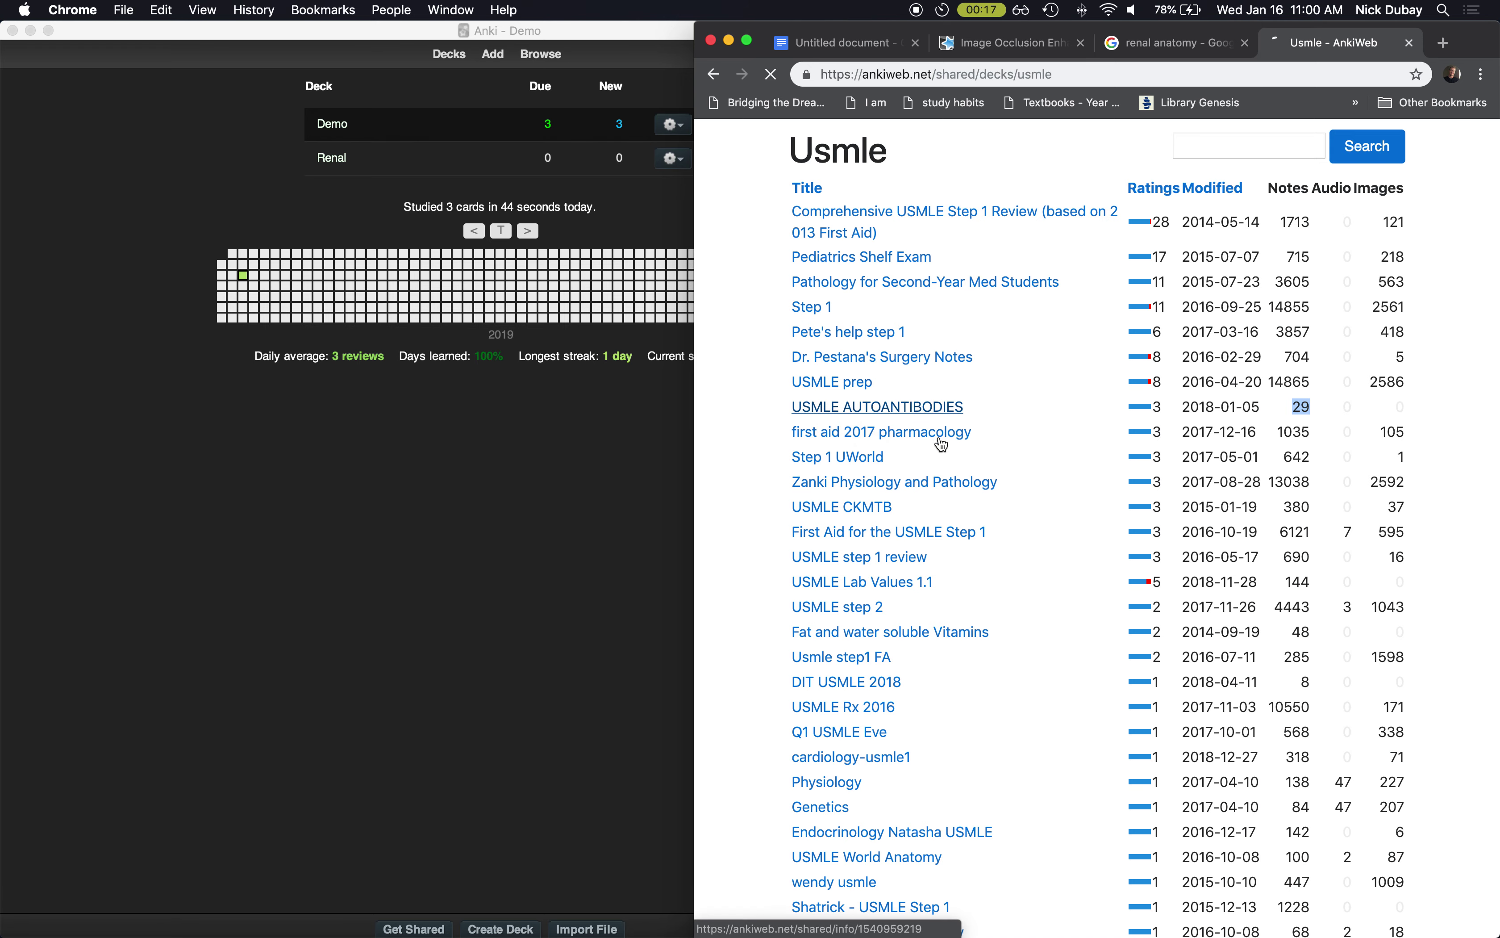
{"action": "scroll", "coordinate": [1013, 383], "scroll_direction": "down", "scroll_amount": 5}
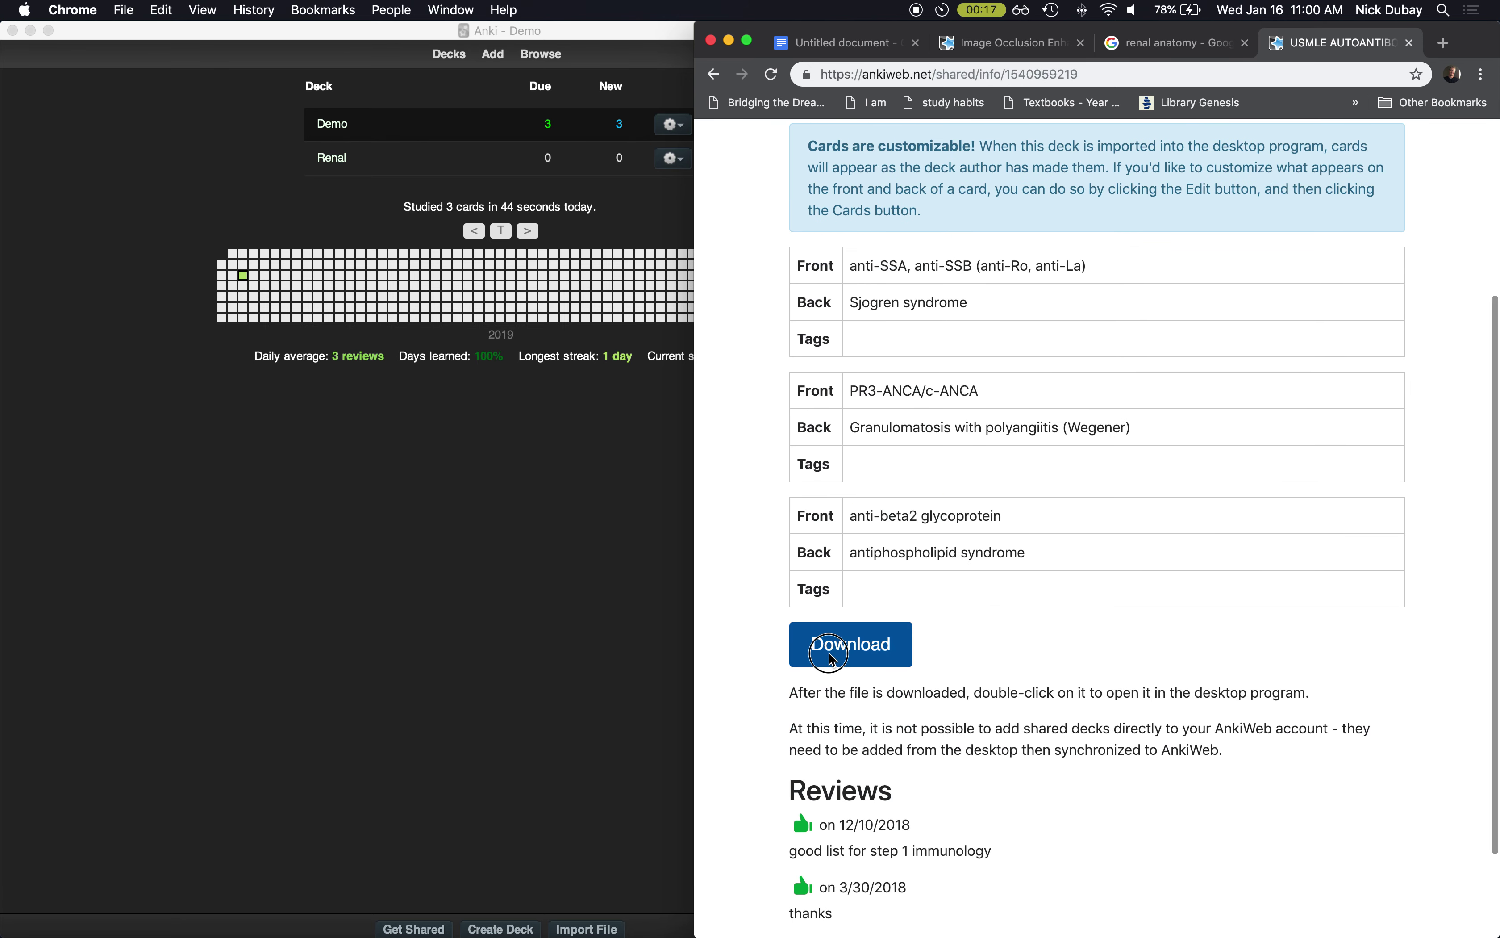
{"action": "left_click", "coordinate": [868, 644]}
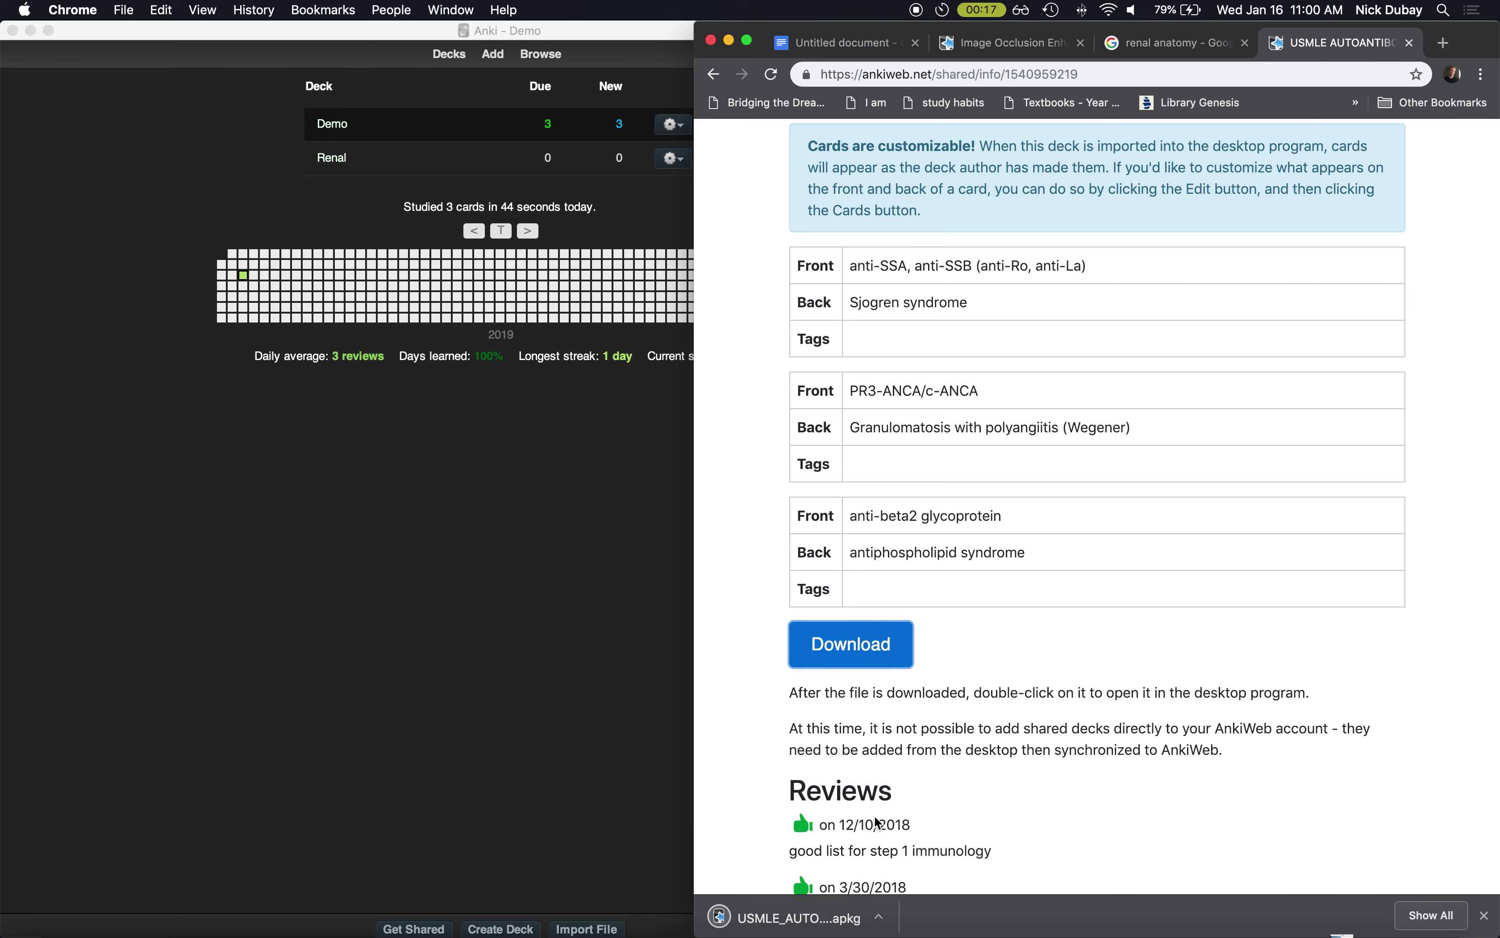
{"action": "left_click", "coordinate": [766, 918]}
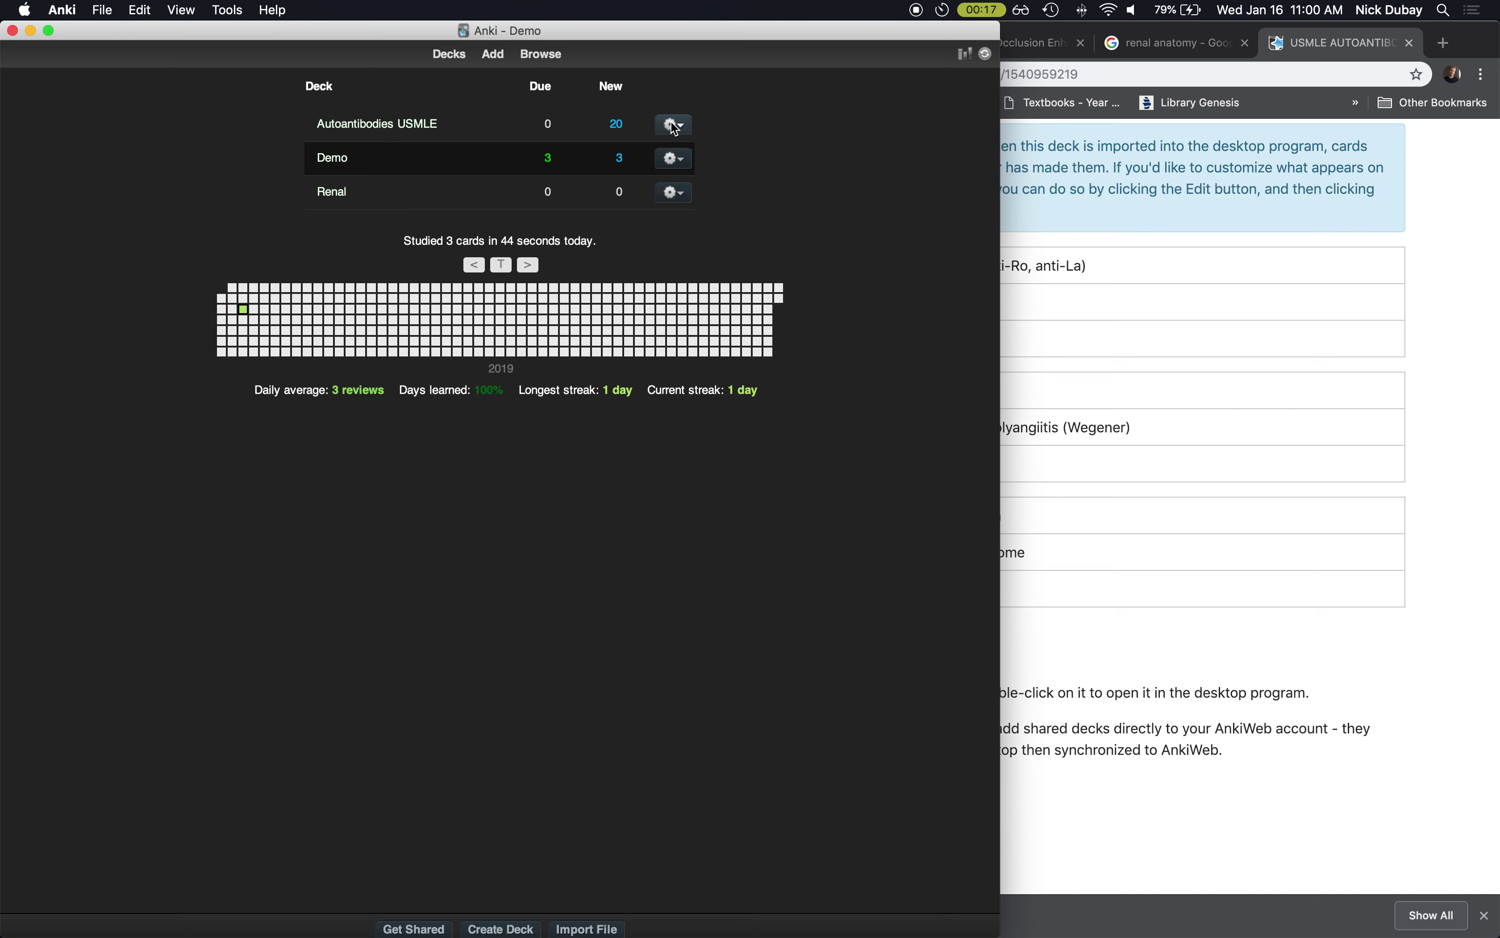
{"action": "left_click", "coordinate": [611, 127]}
Step: In the Autoantibodies USMLE deck options, edit New cards/day and set Maximum reviews/day to 9999
{"action": "left_click", "coordinate": [689, 126]}
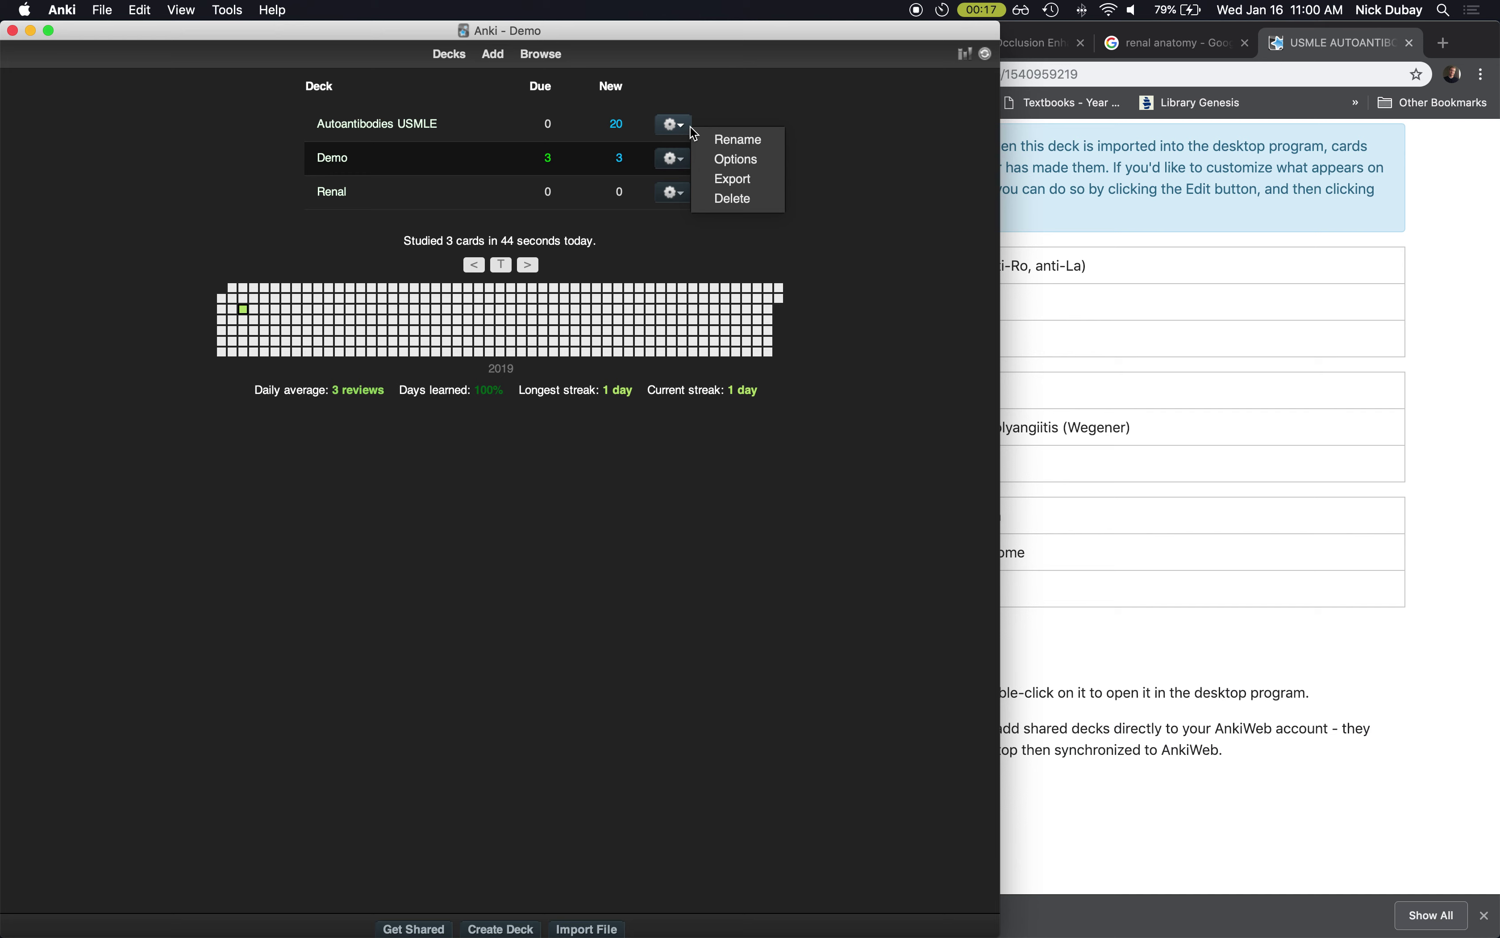
{"action": "left_click", "coordinate": [729, 159]}
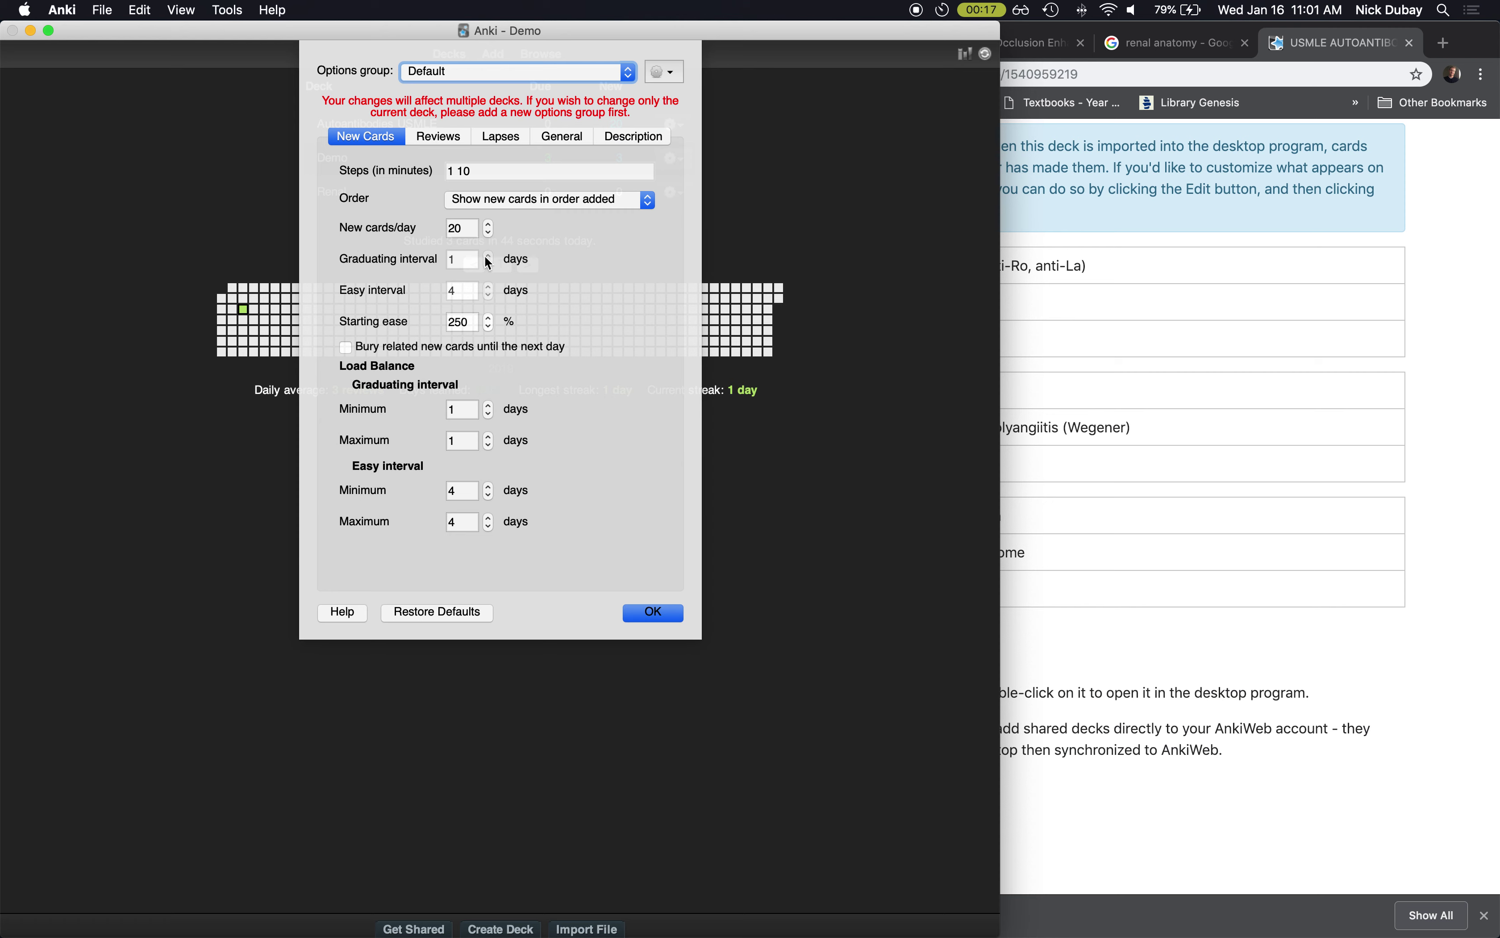
{"action": "right_click", "coordinate": [469, 229]}
{"action": "left_click", "coordinate": [458, 226]}
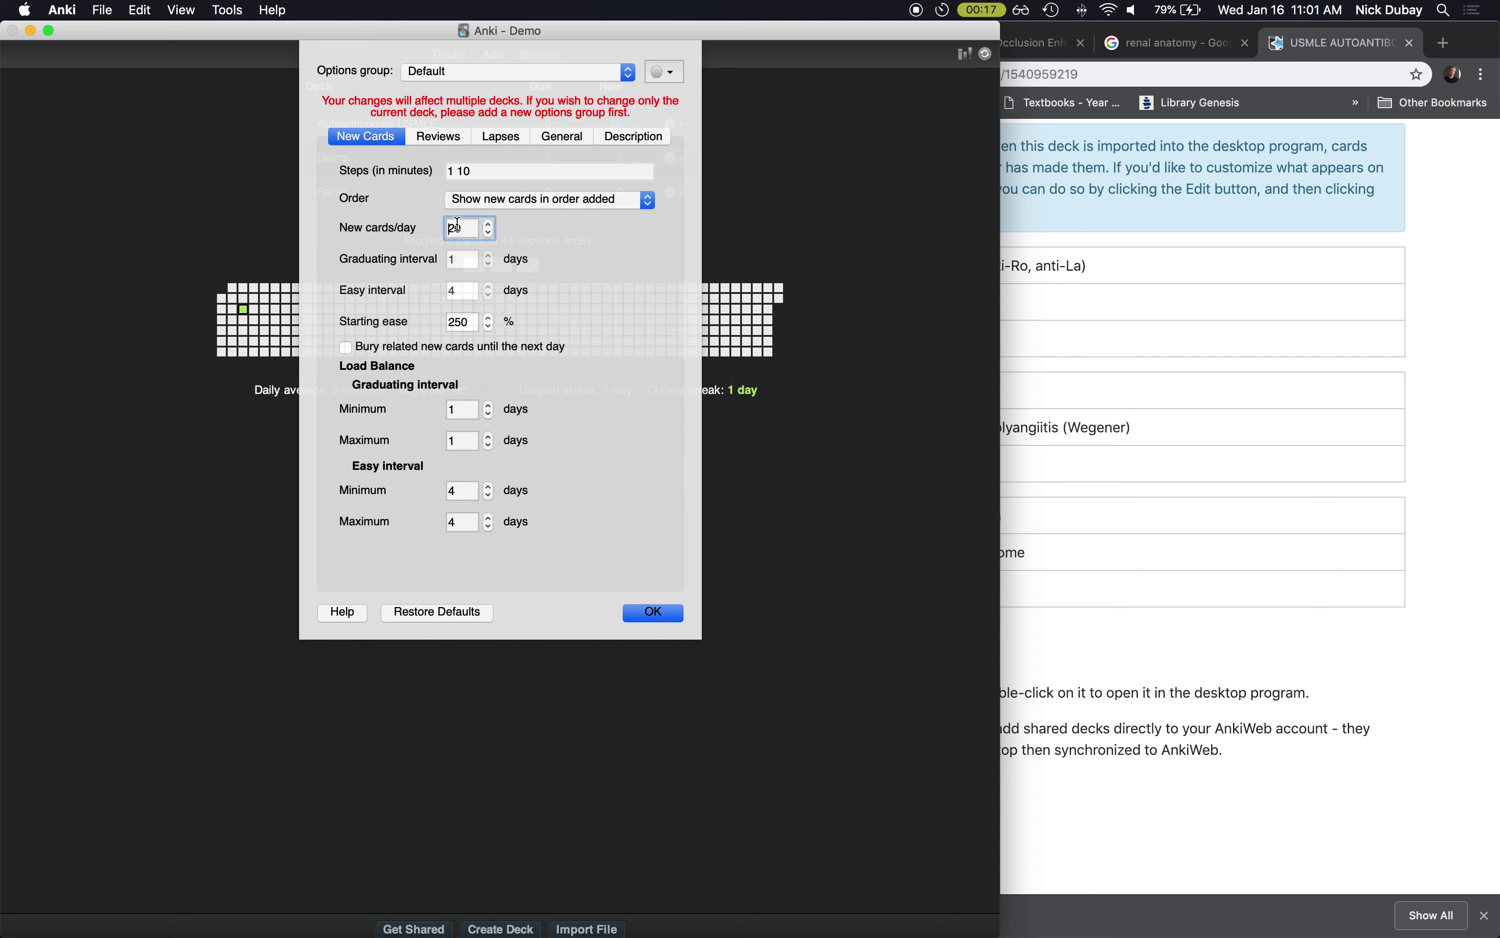
{"action": "left_click", "coordinate": [424, 138]}
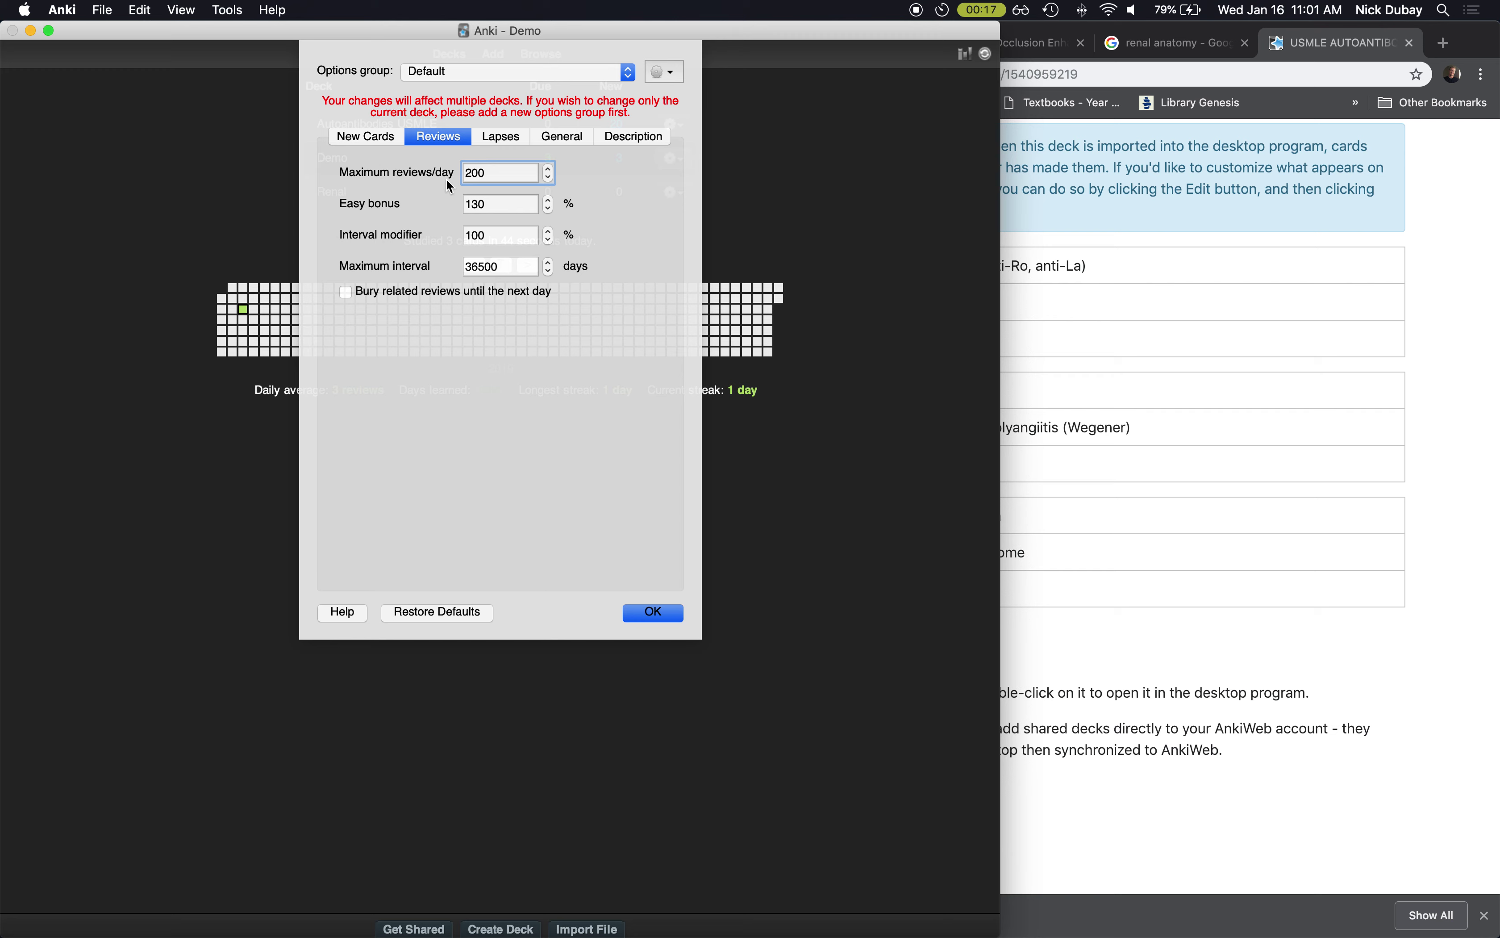
{"action": "double_click", "coordinate": [501, 171]}
{"action": "left_click", "coordinate": [659, 614]}
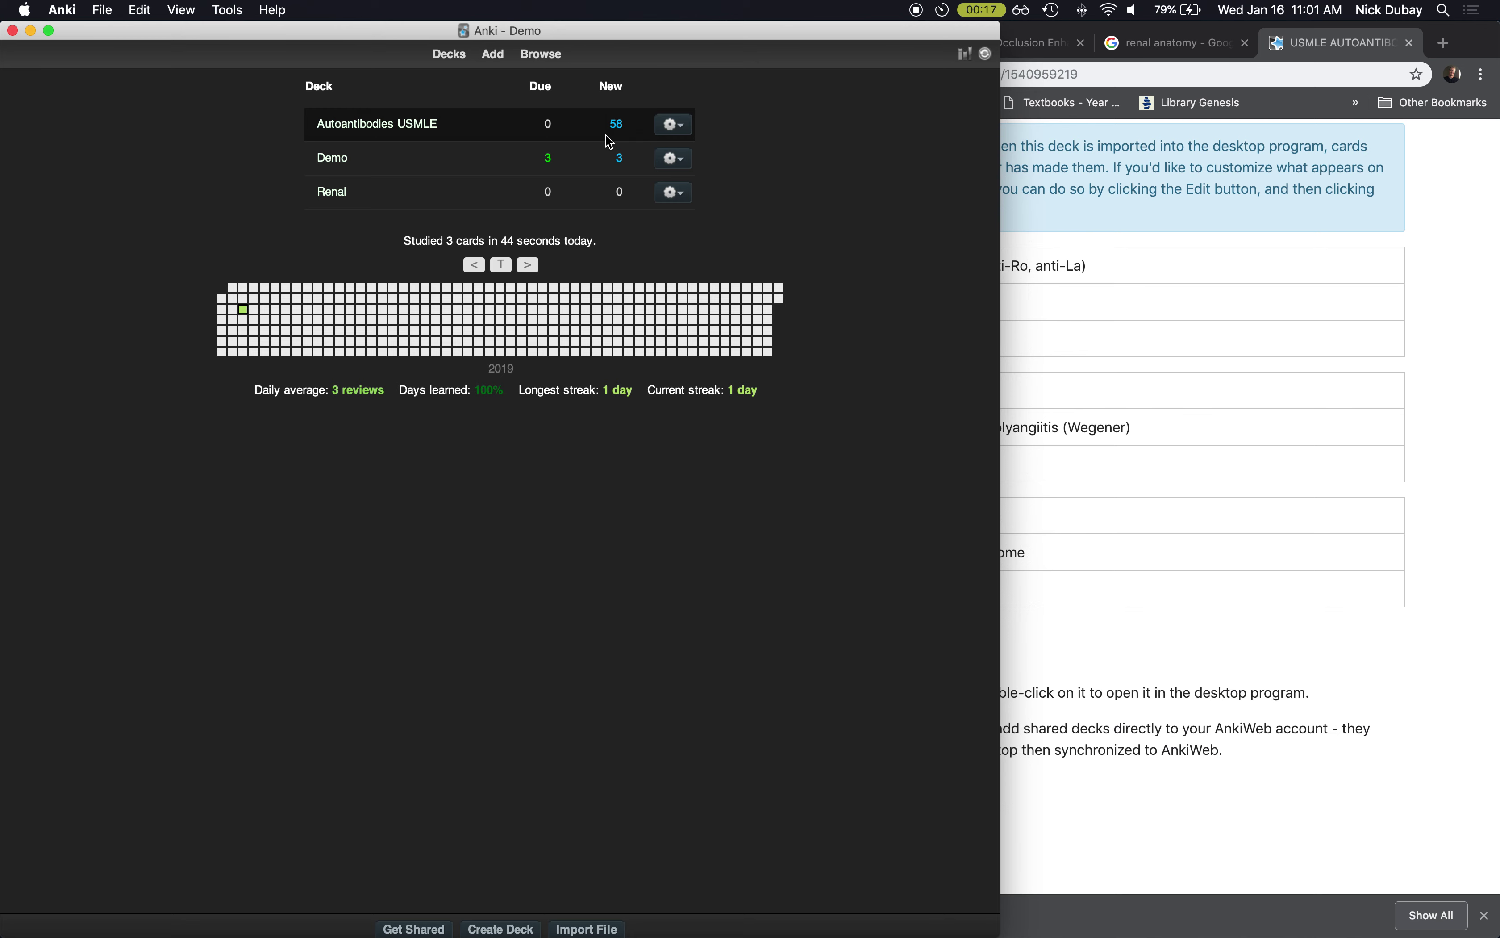
Step: Open the Autoantibodies USMLE deck, study it, and grade the anti-ACh receptor card Good
{"action": "left_click", "coordinate": [389, 121]}
{"action": "left_click", "coordinate": [571, 193]}
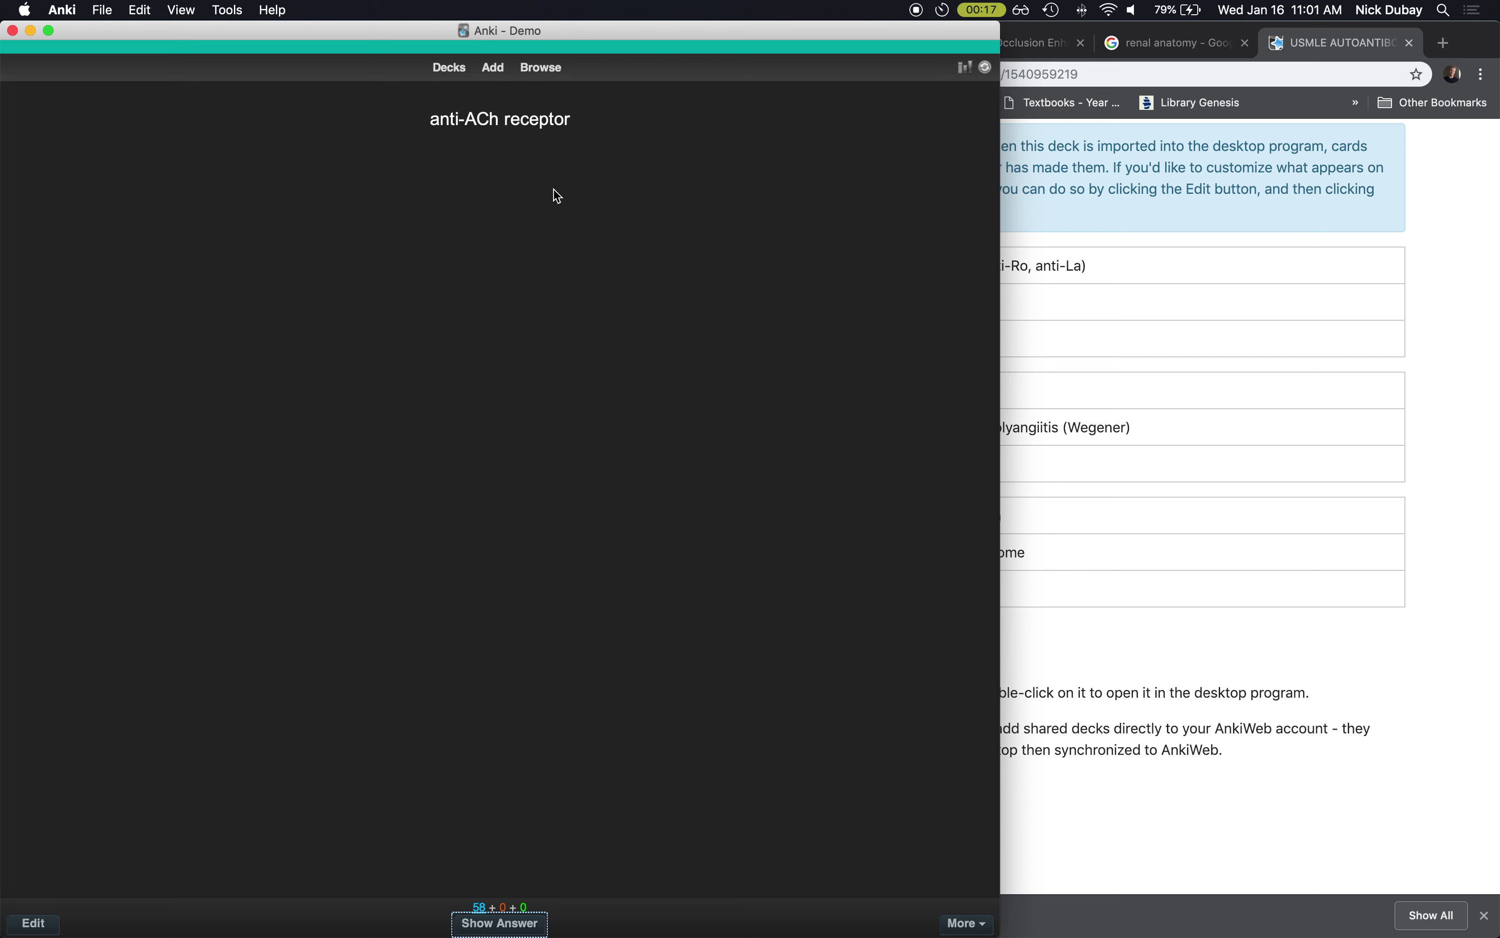
{"action": "key", "text": "space"}
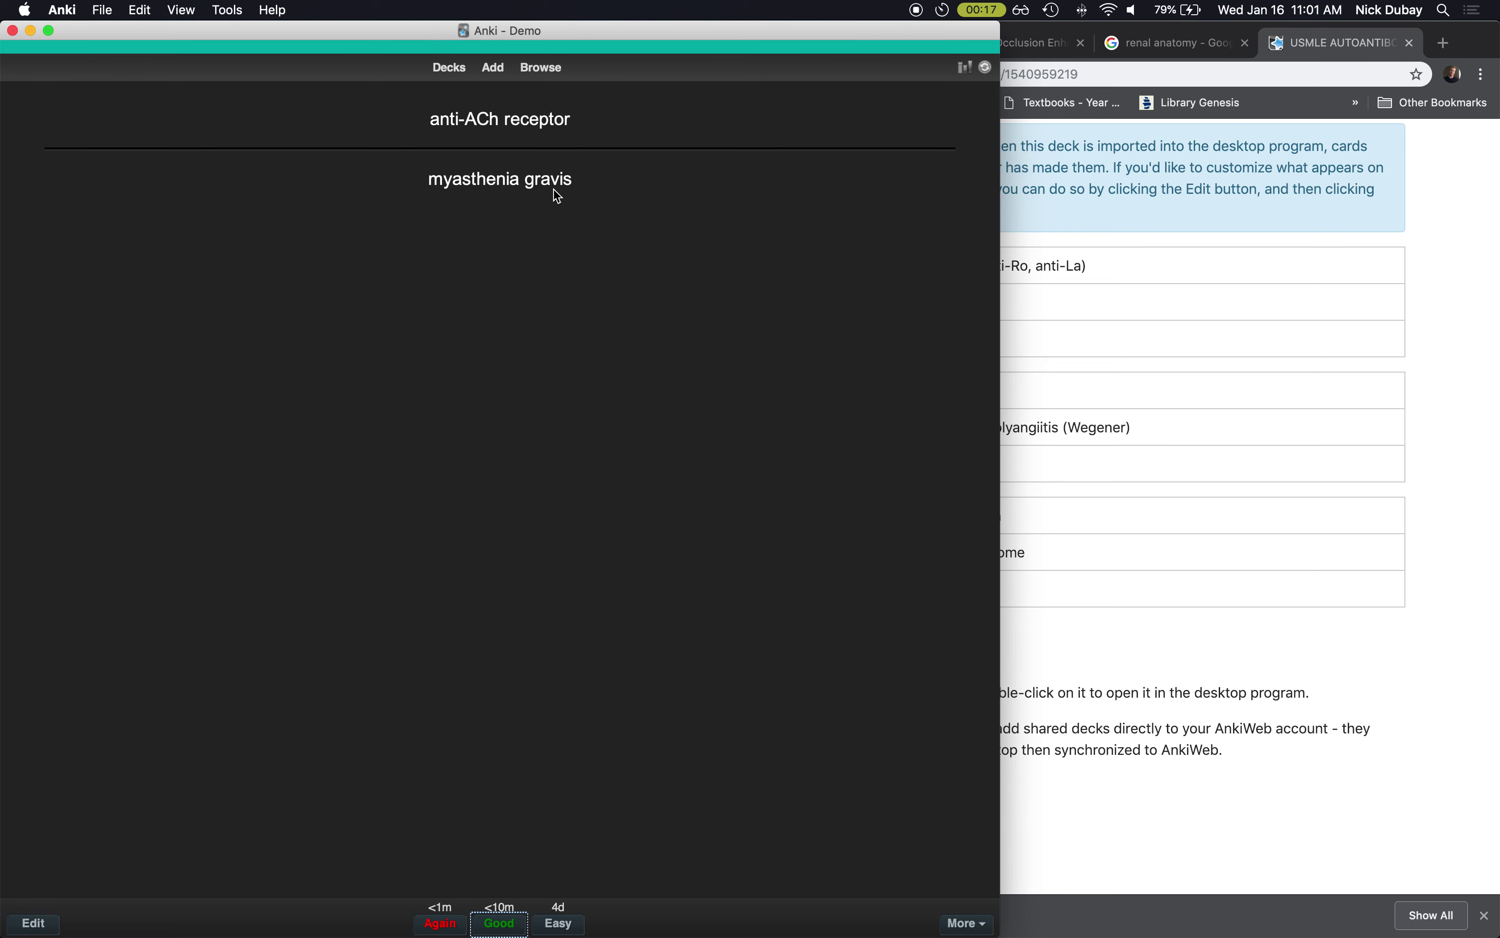
{"action": "key", "text": "space"}
{"action": "key", "text": "space"}
{"action": "key", "text": "space"}
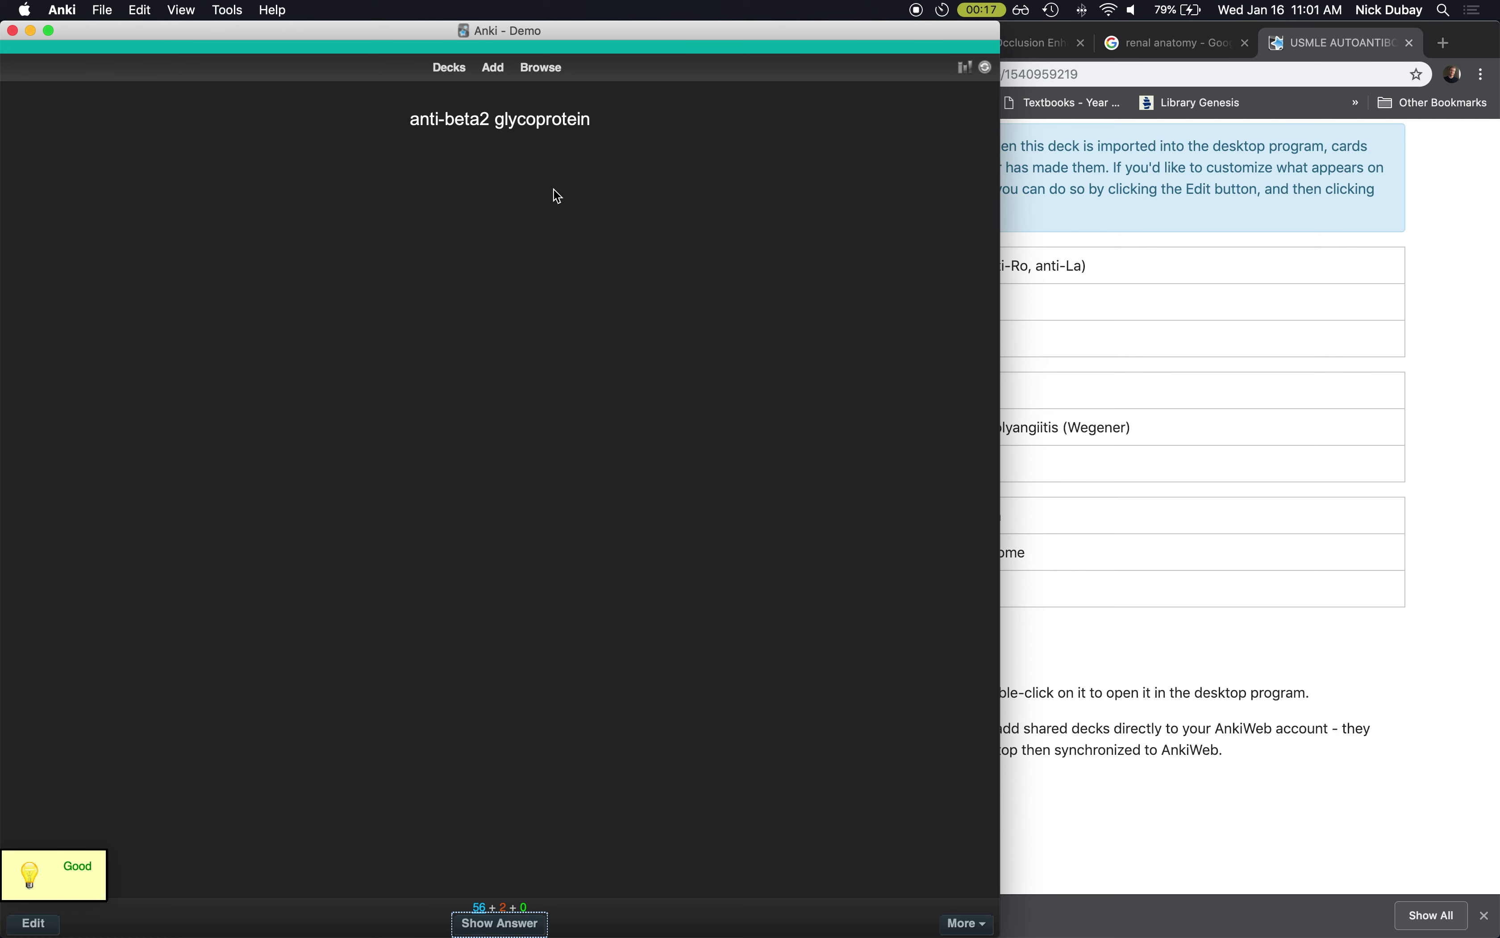